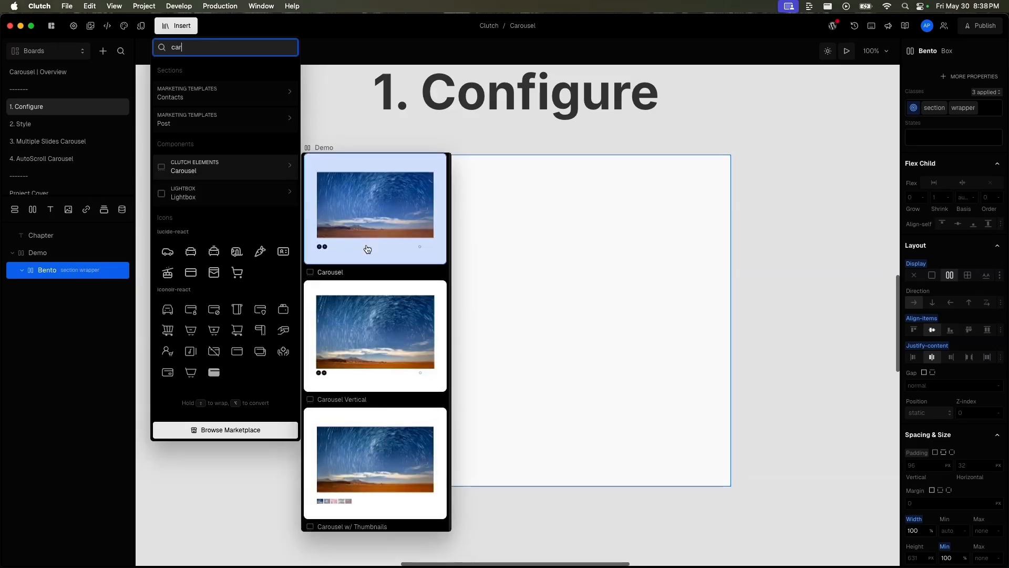
- Browse the Carousel component variants in the insert library, from the basic Carousel to Carousel w/ Multiple Slides
scroll(368, 243, "down", 1)
scroll(392, 342, "down", 3)
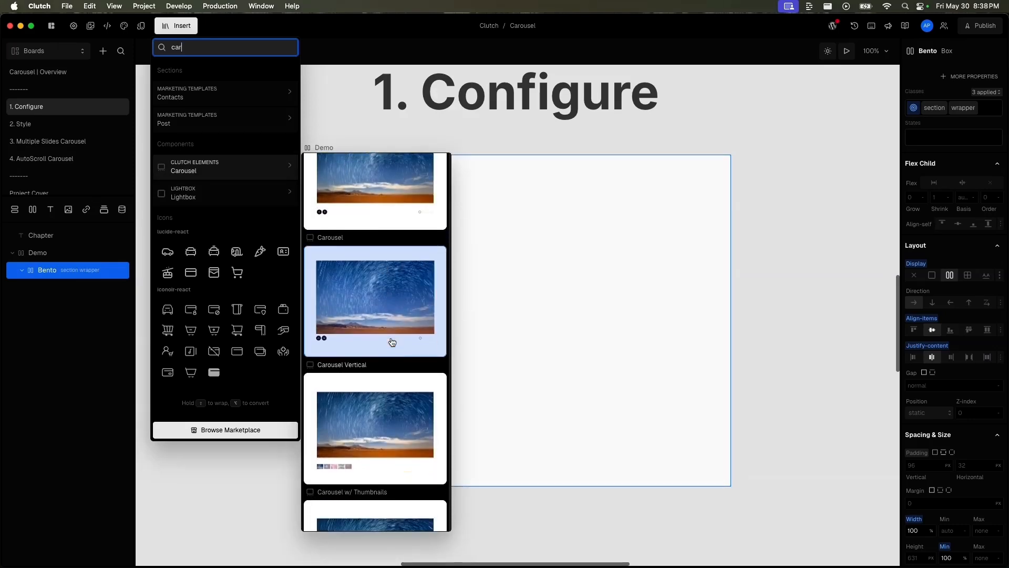
scroll(391, 343, "down", 2)
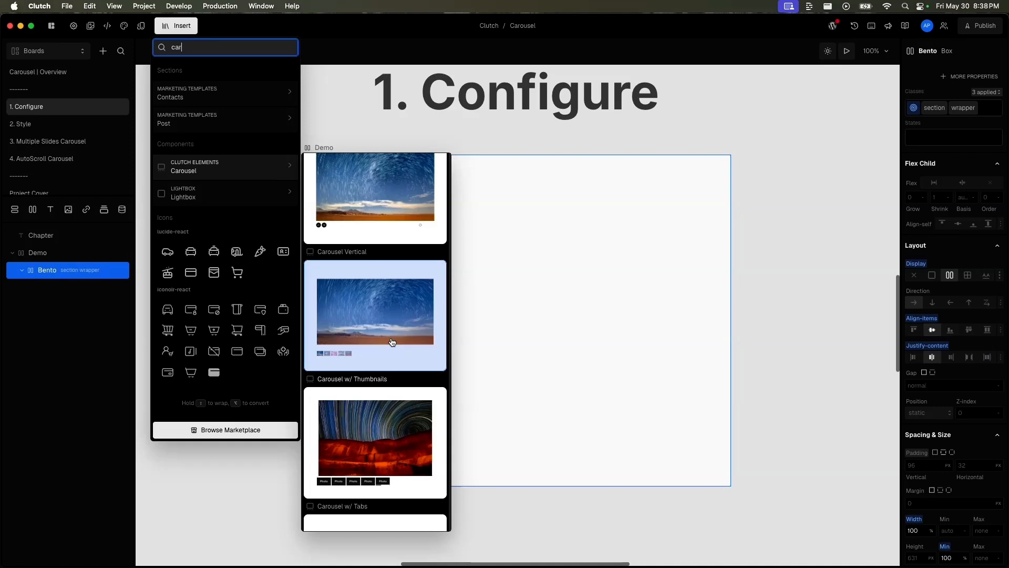
scroll(392, 339, "down", 1)
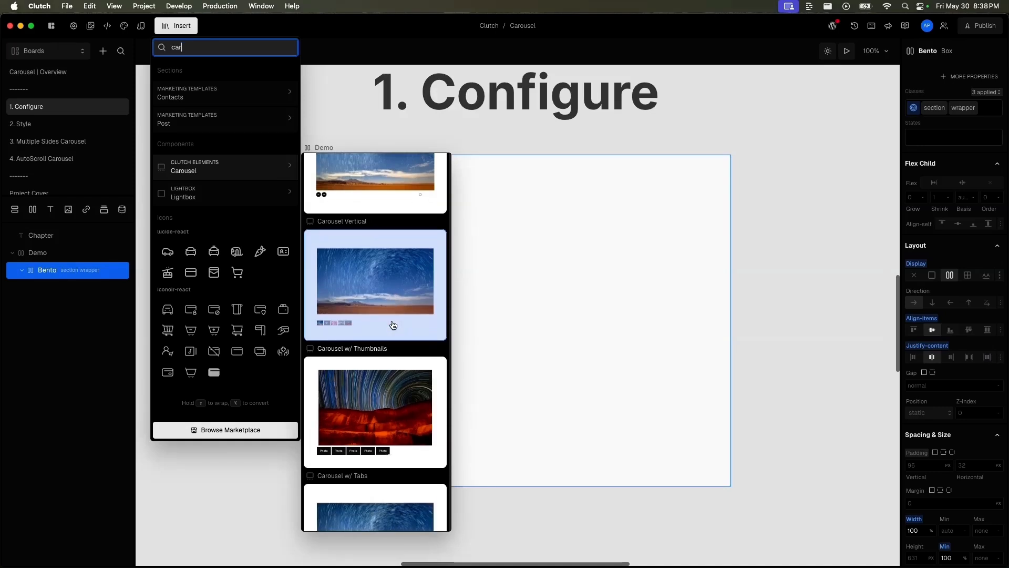
scroll(394, 325, "down", 2)
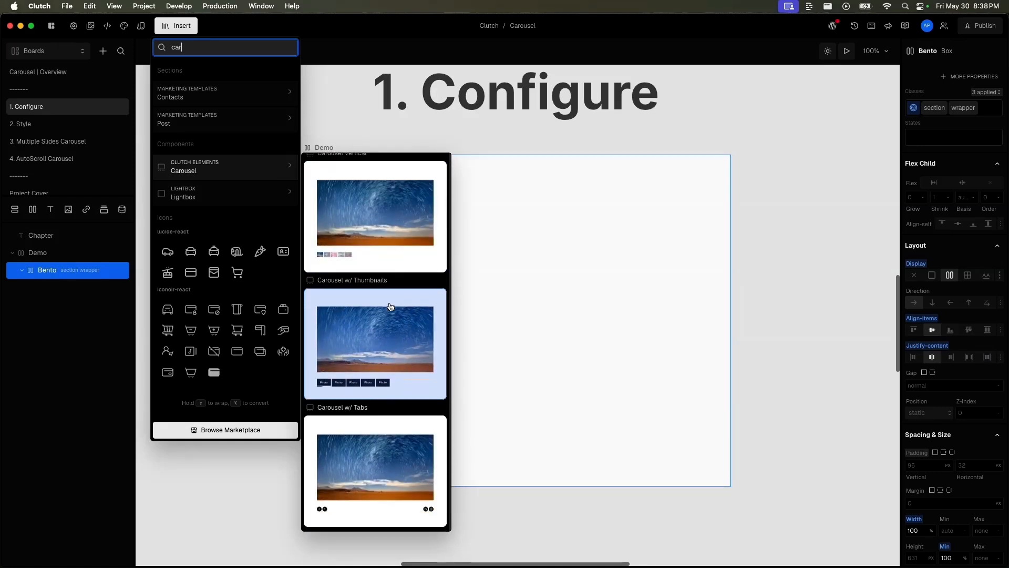
scroll(391, 307, "down", 2)
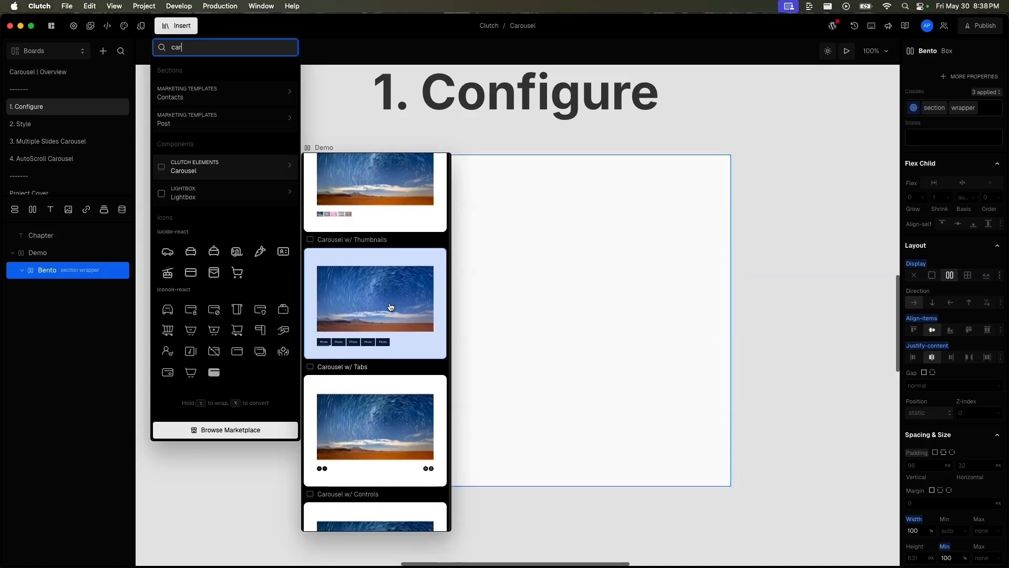
scroll(391, 307, "down", 2)
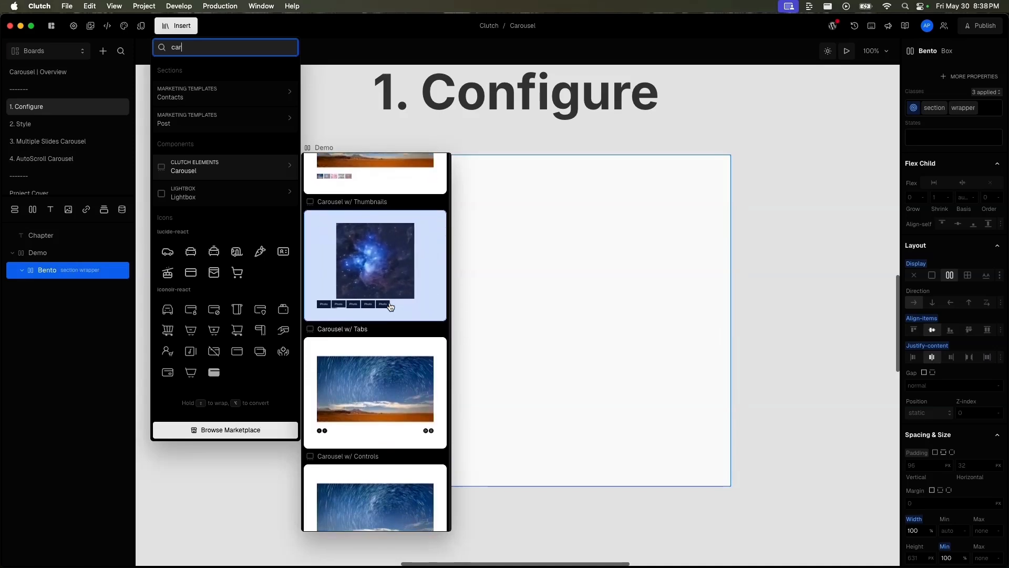
scroll(389, 342, "down", 2)
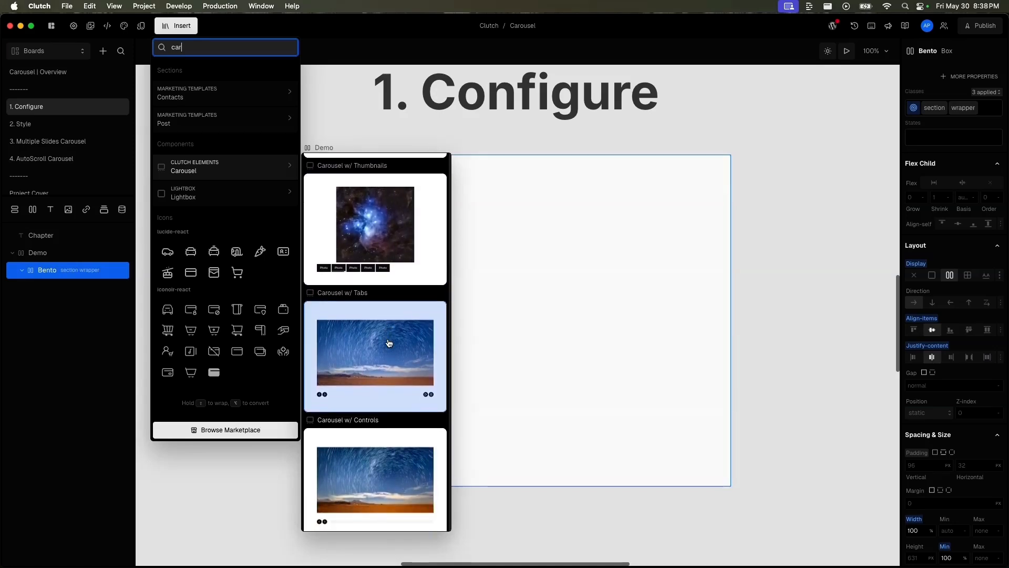
scroll(389, 343, "down", 3)
scroll(389, 343, "down", 2)
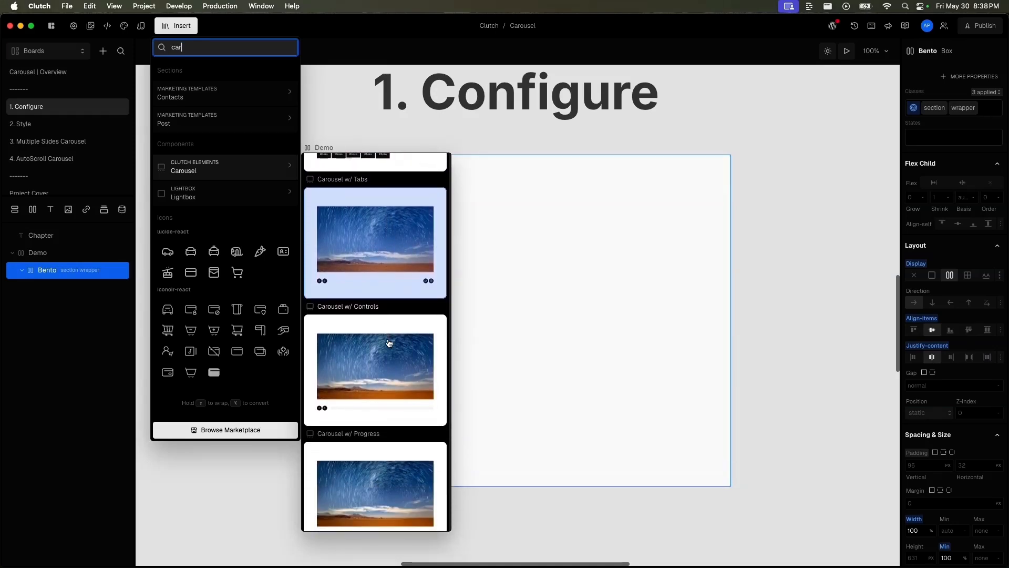
scroll(389, 342, "down", 6)
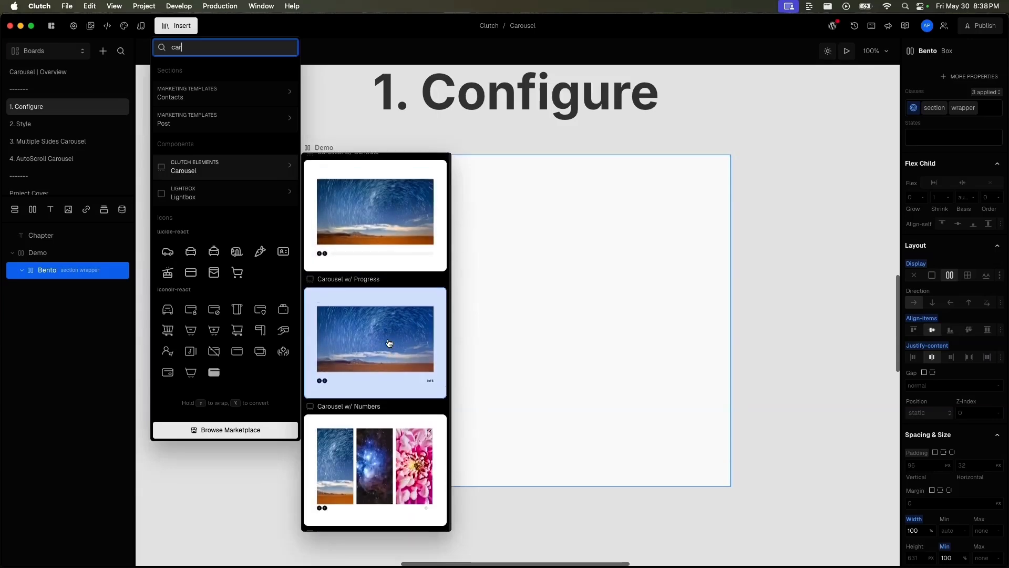
scroll(389, 343, "down", 1)
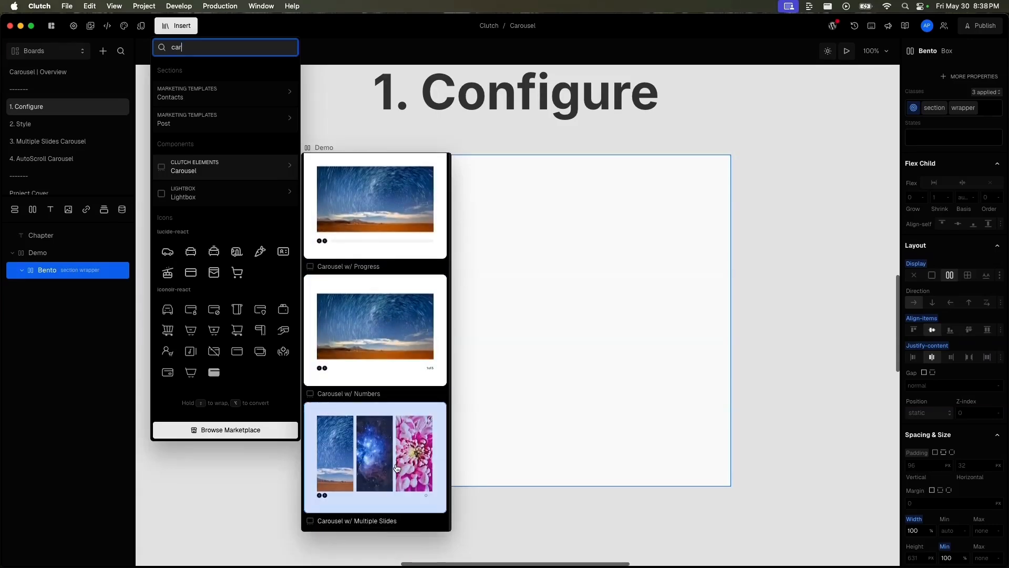
- Insert the basic Carousel variant from Clutch Elements into the Bento box of the Demo section
scroll(397, 468, "up", 4)
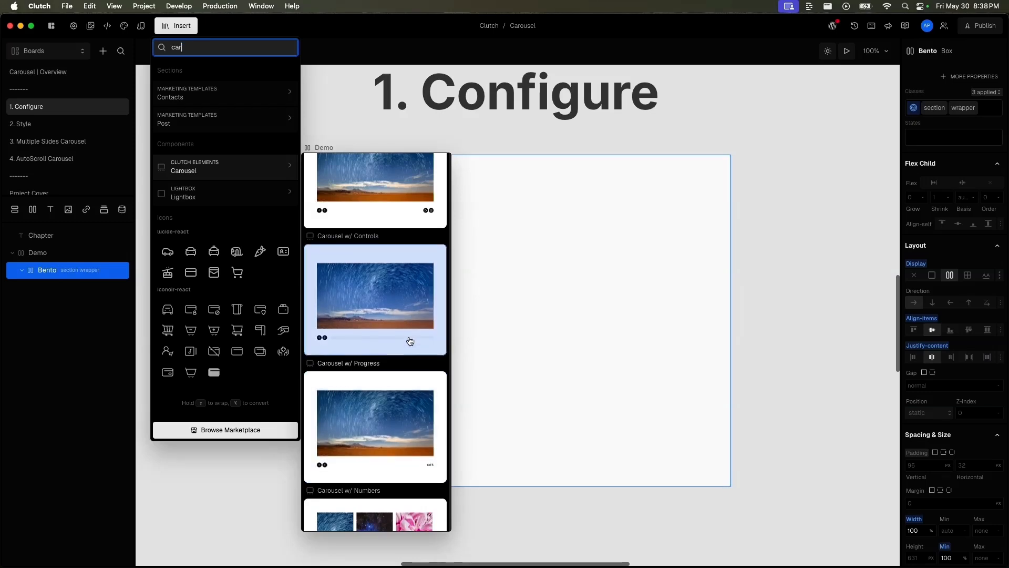
scroll(410, 334, "up", 6)
scroll(410, 341, "up", 4)
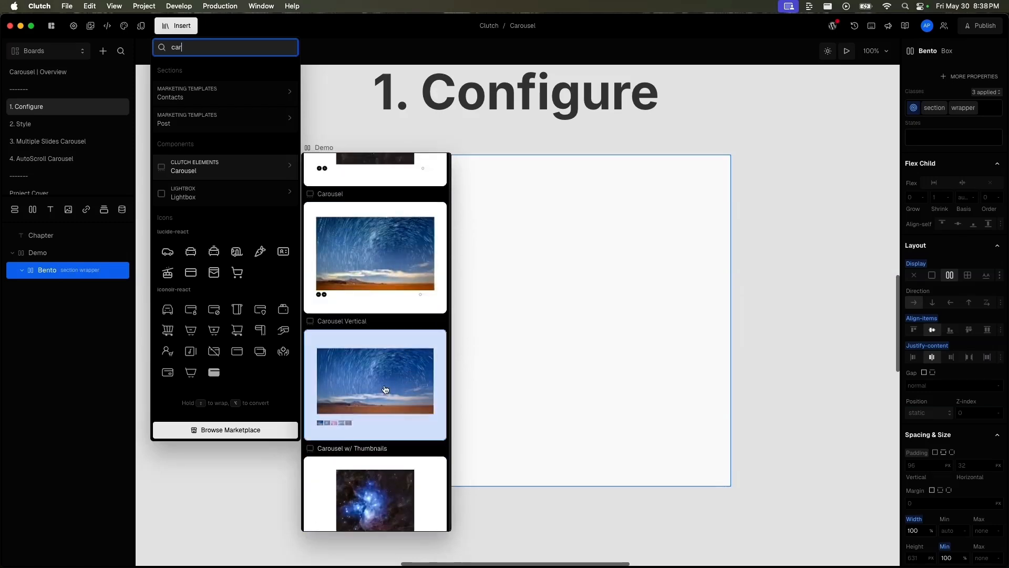
scroll(421, 372, "up", 1)
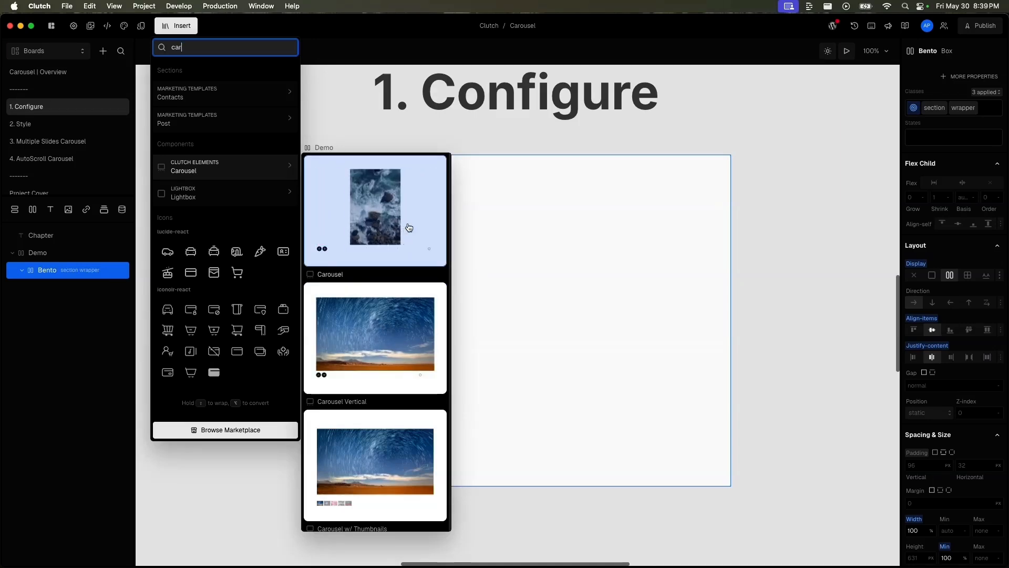
left_click(408, 227)
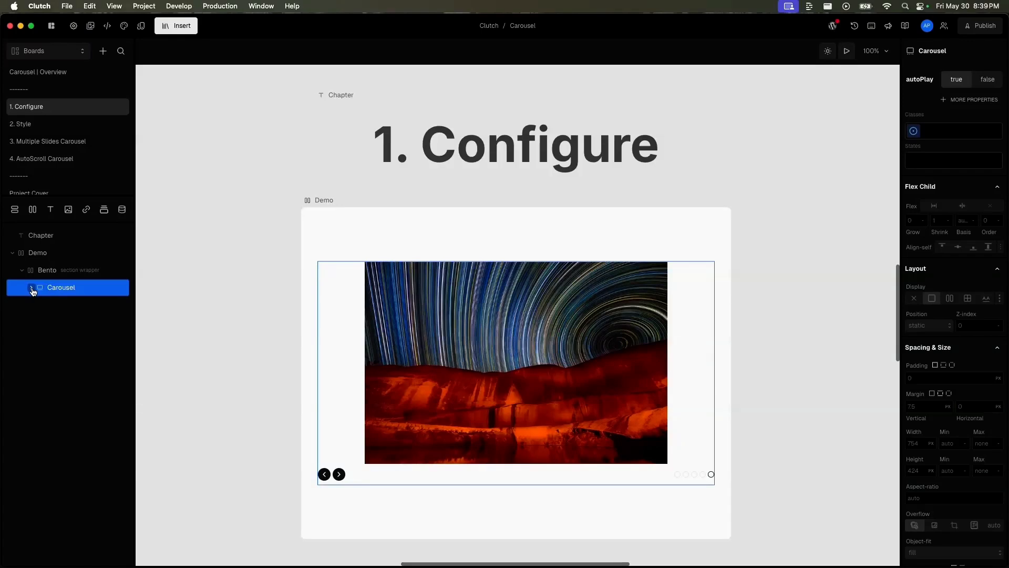
- Expand the Carousel's layer tree down to its individual slides, inspecting the CarouselViewport and CarouselSlides elements
left_click(32, 288)
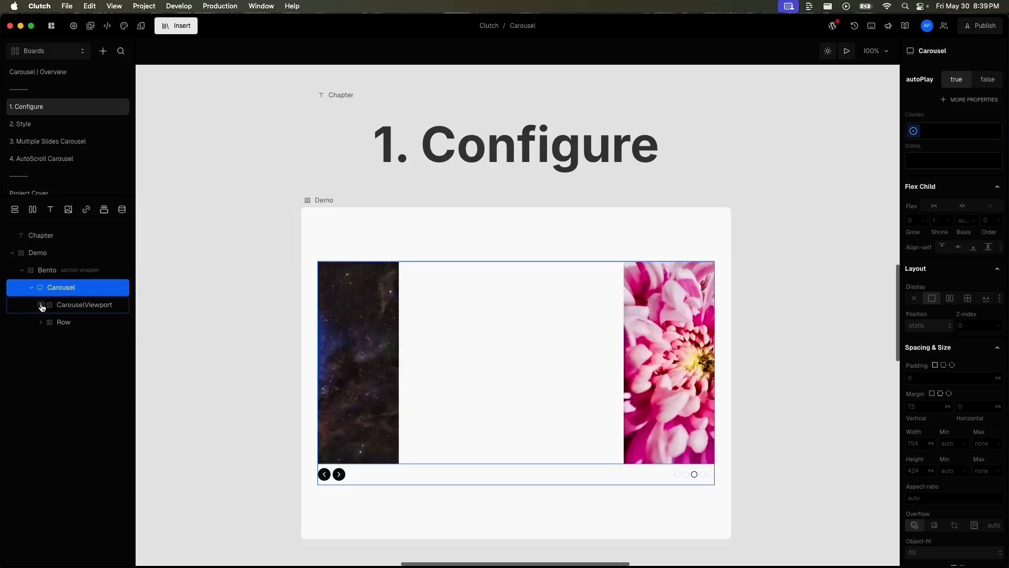
left_click(41, 306)
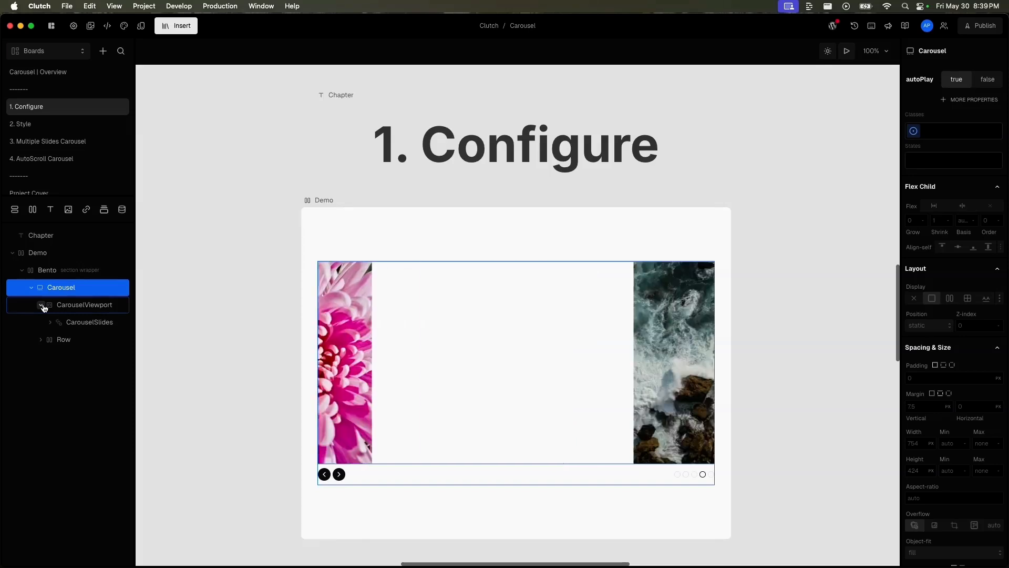
left_click(43, 306)
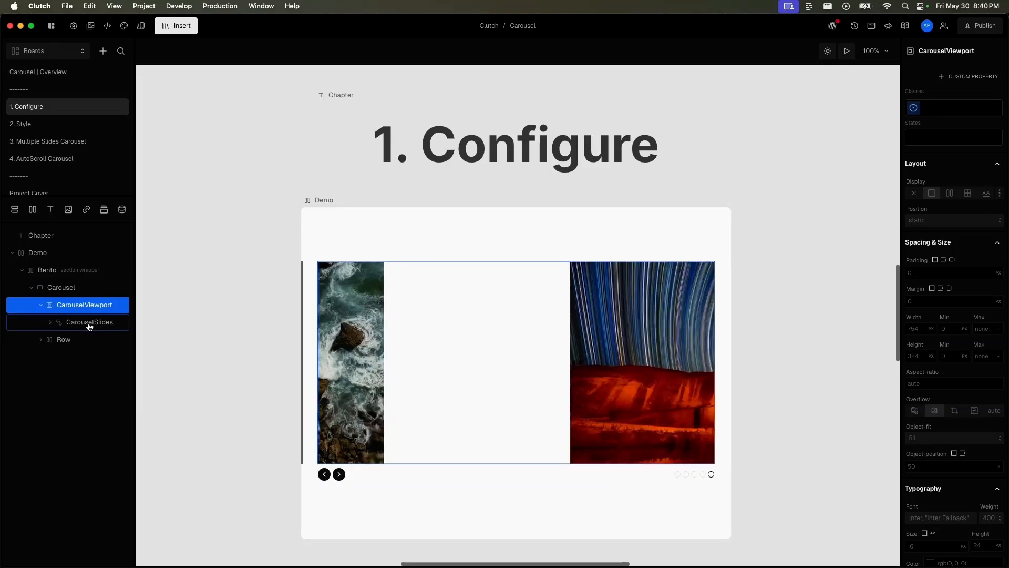
left_click(84, 326)
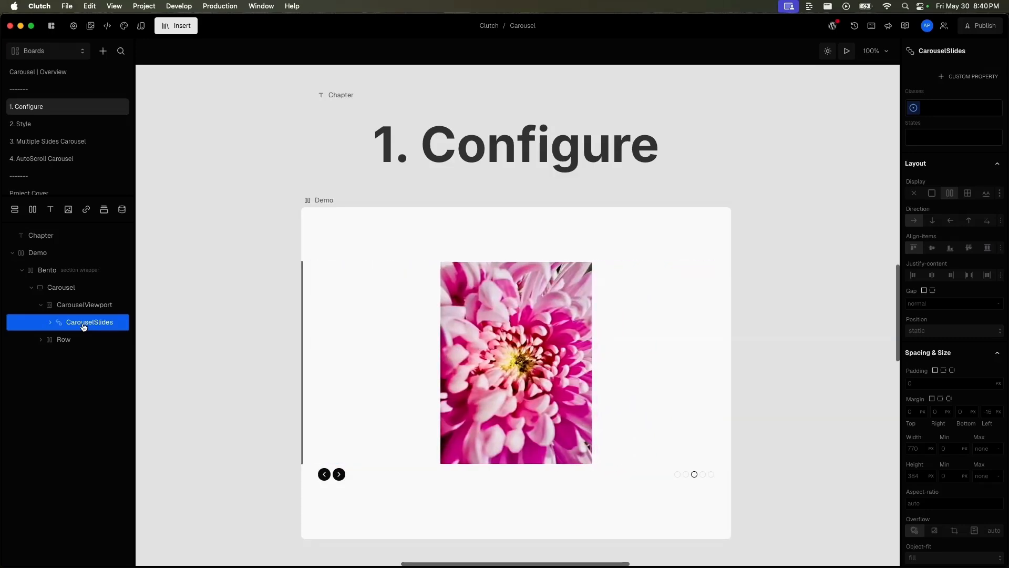
left_click(50, 322)
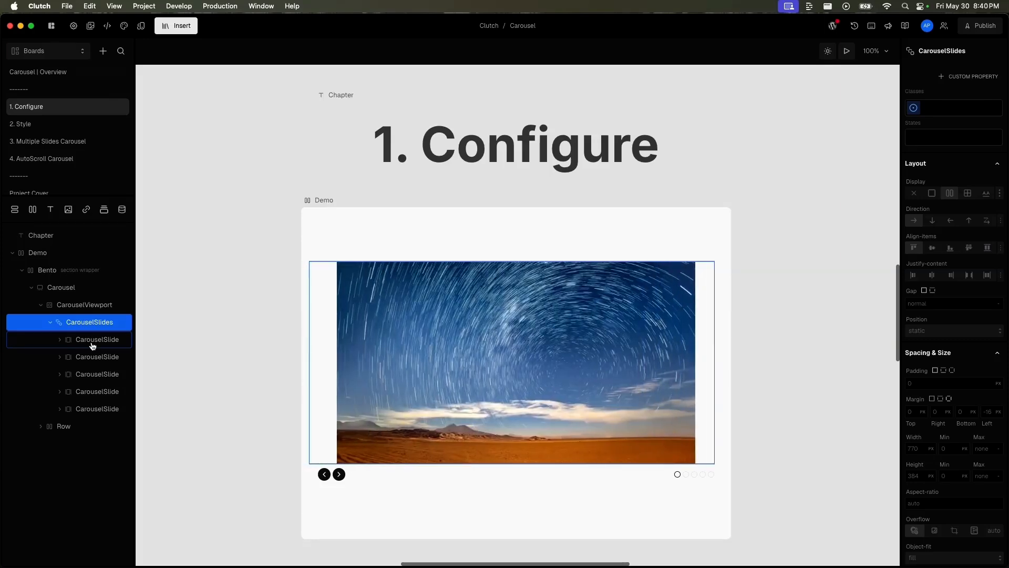
- Expand the carousel's controls Row and its two nested rows, then inspect the CarouselPrevious element's properties
left_click(41, 426)
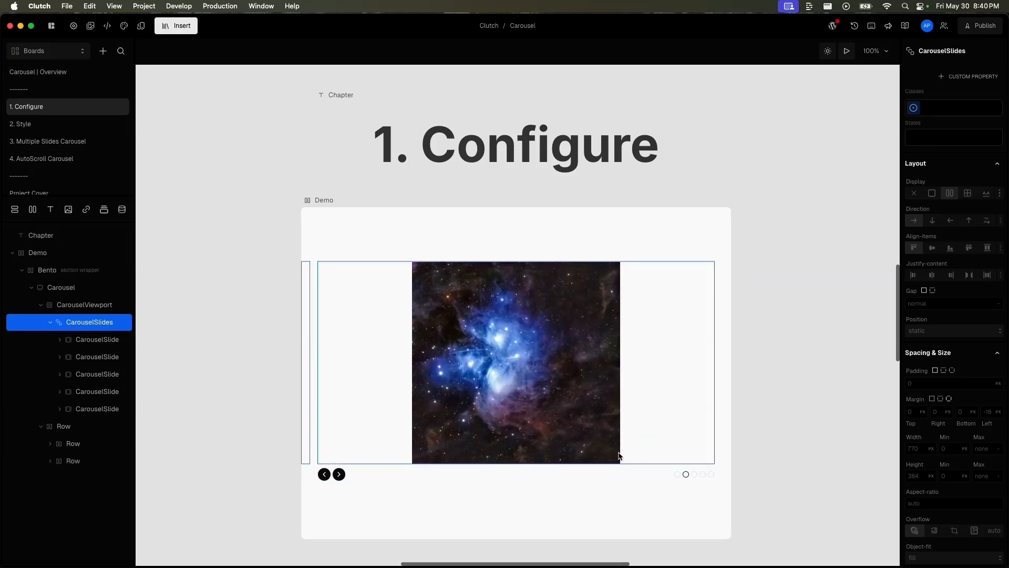
left_click(522, 477)
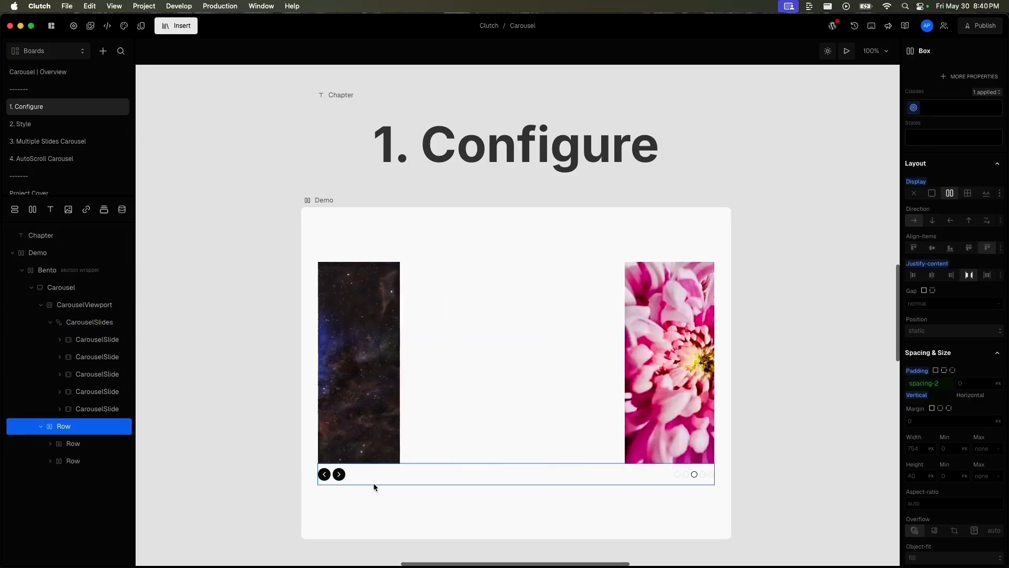
left_click(50, 444)
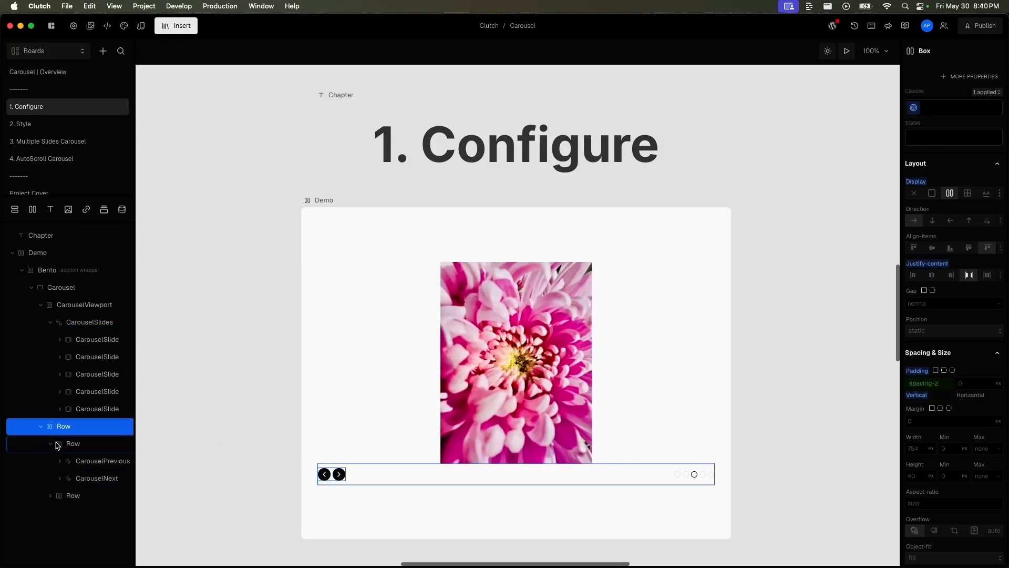
left_click(50, 496)
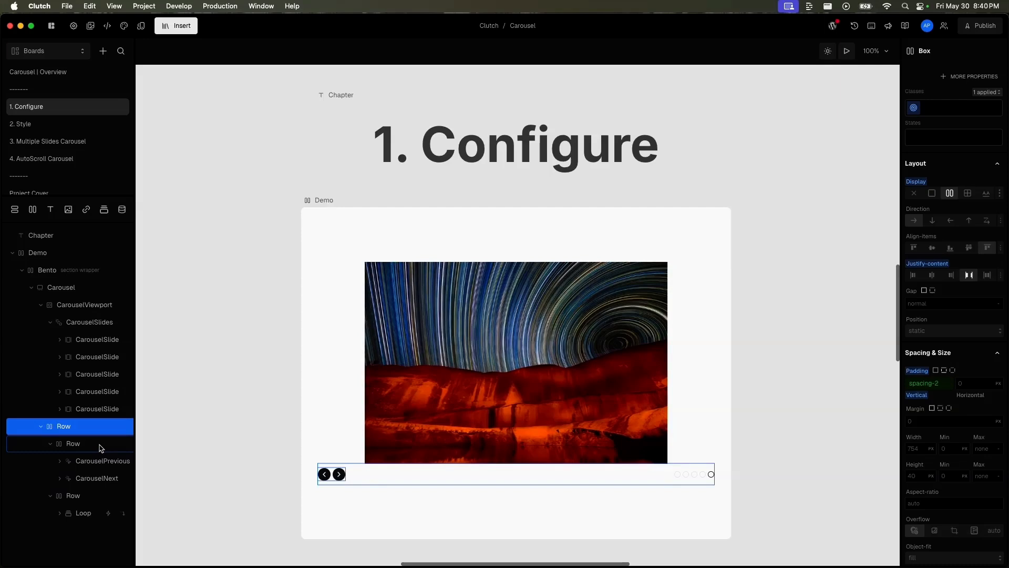
left_click(339, 474)
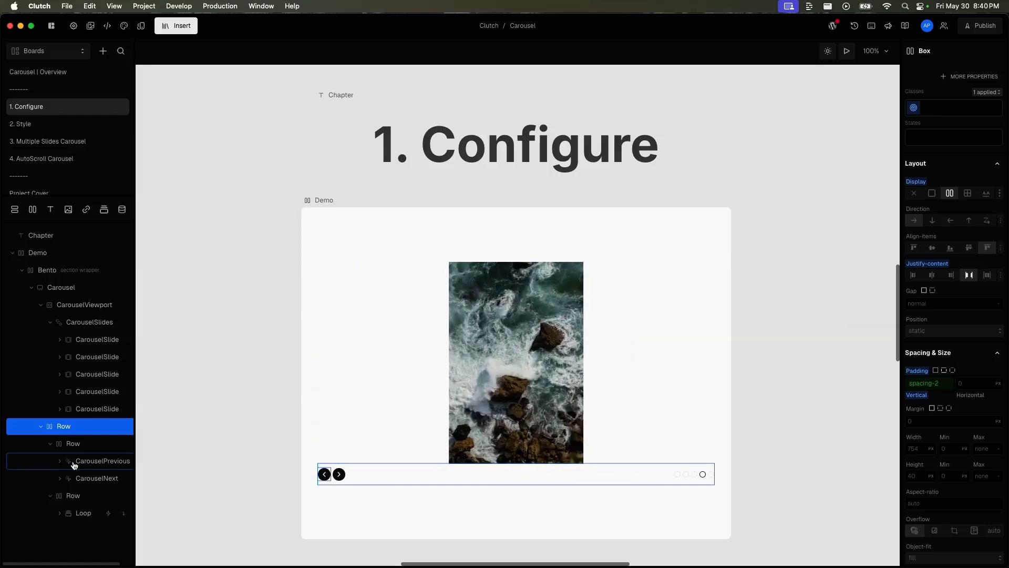
left_click(75, 465)
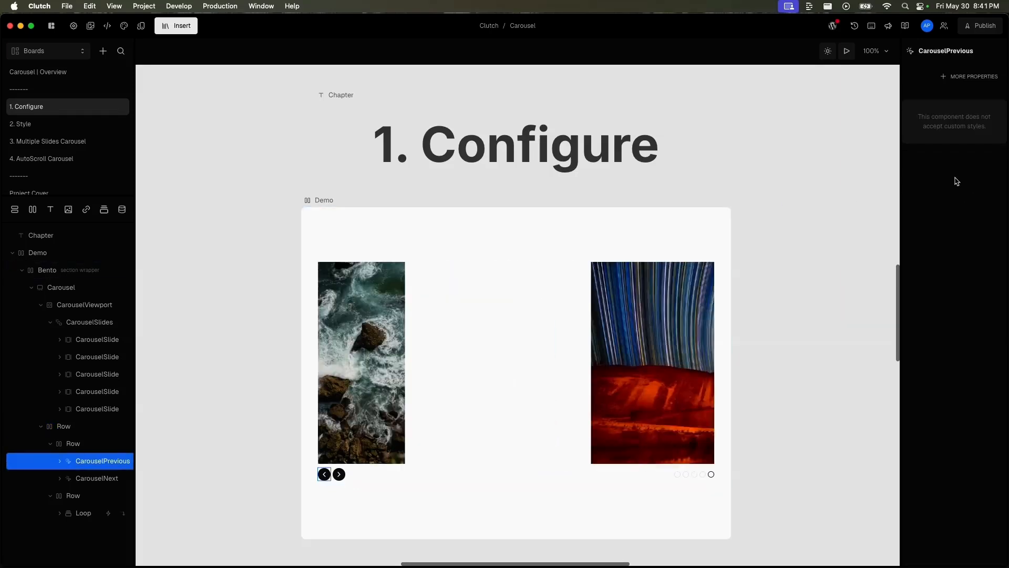
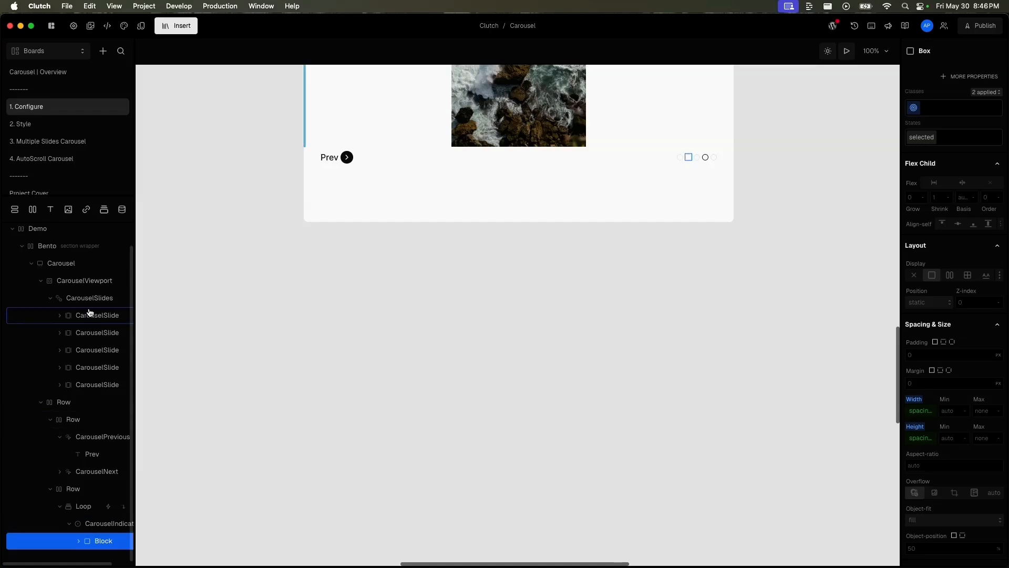
- Inspect the properties of the Carousel and its CarouselViewport, with the whole demo carousel in view
left_click(97, 283)
left_click(100, 272)
left_click(99, 246)
left_click(95, 264)
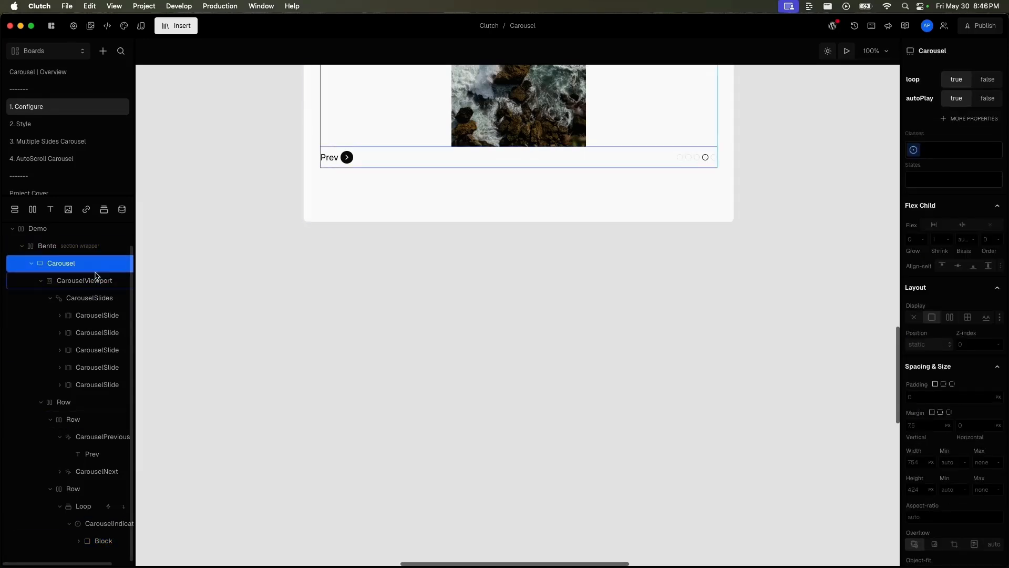
left_click(105, 281)
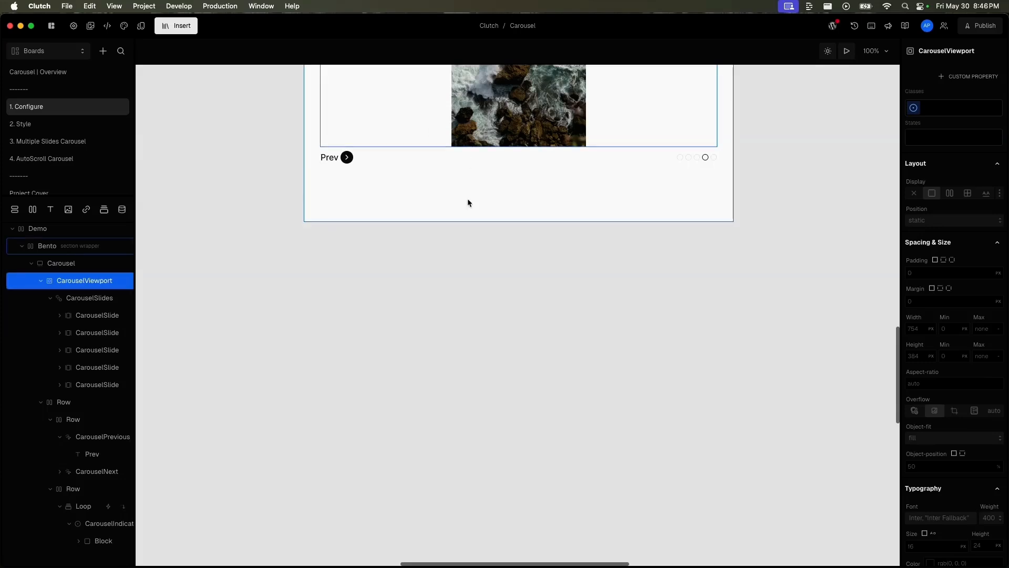
scroll(467, 198, "up", 5)
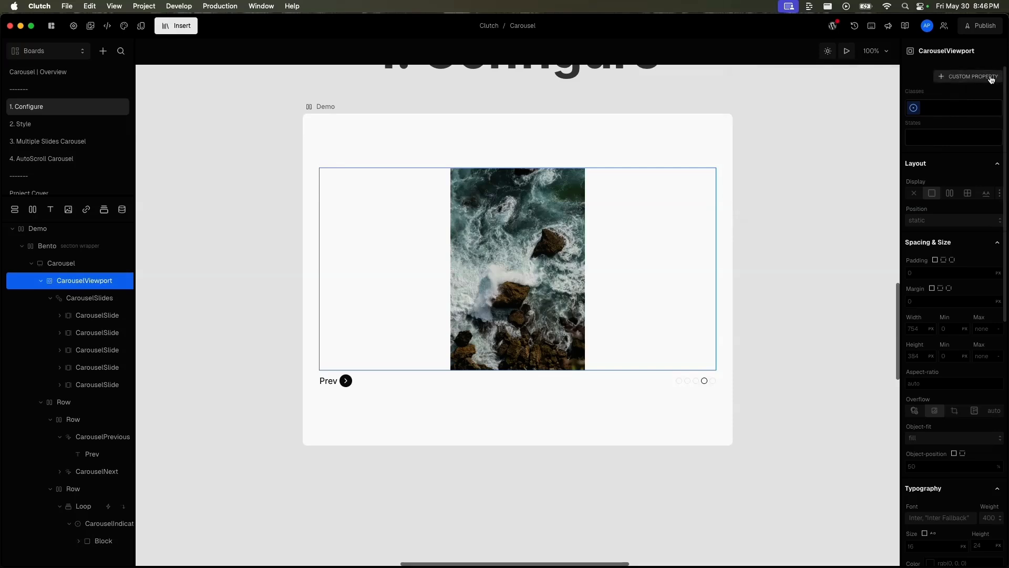
- Inspect the properties of CarouselSlides and the first CarouselSlide, including the slide's custom property option
left_click(103, 295)
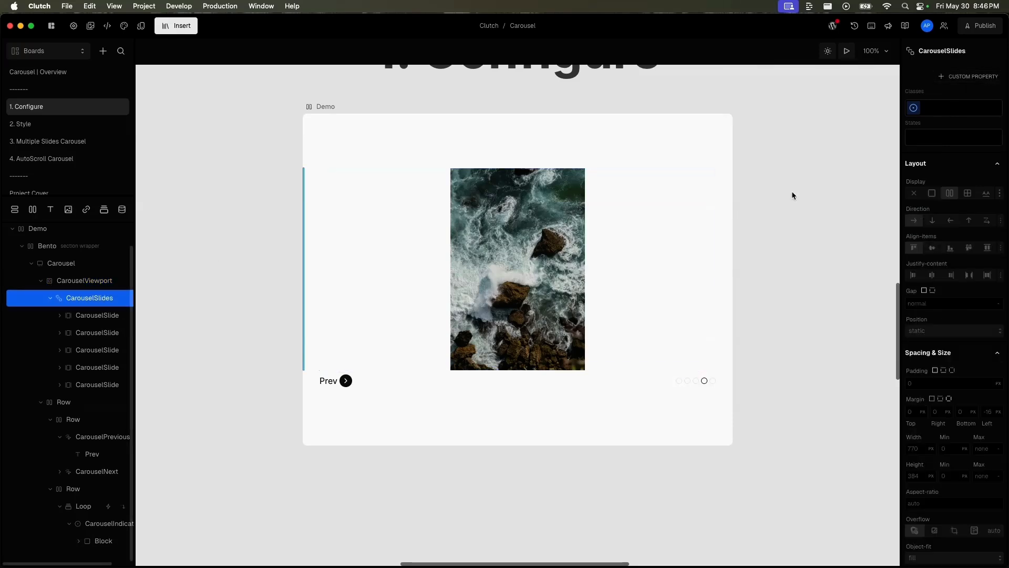
left_click(104, 315)
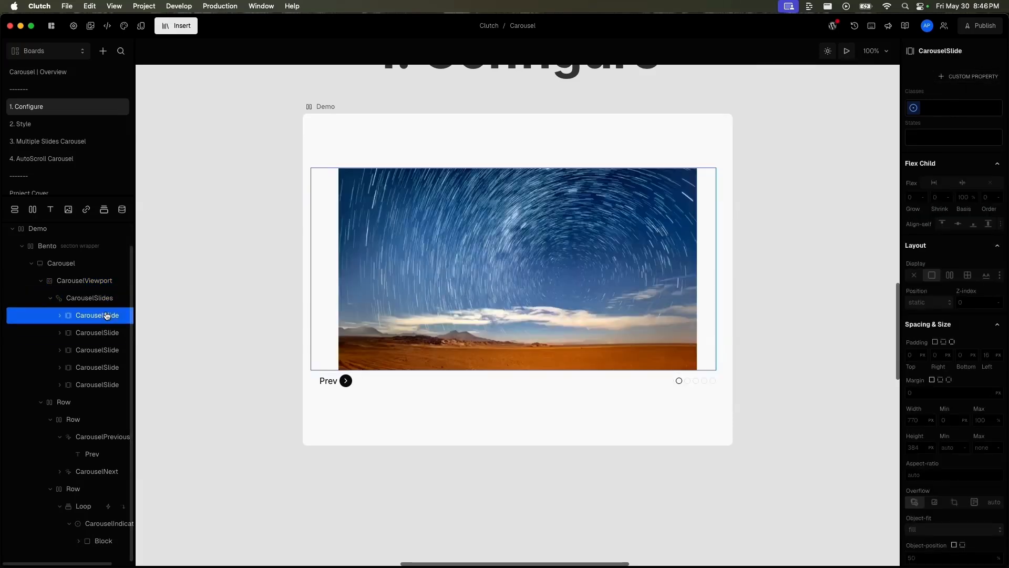
left_click(980, 78)
left_click(975, 109)
left_click(960, 96)
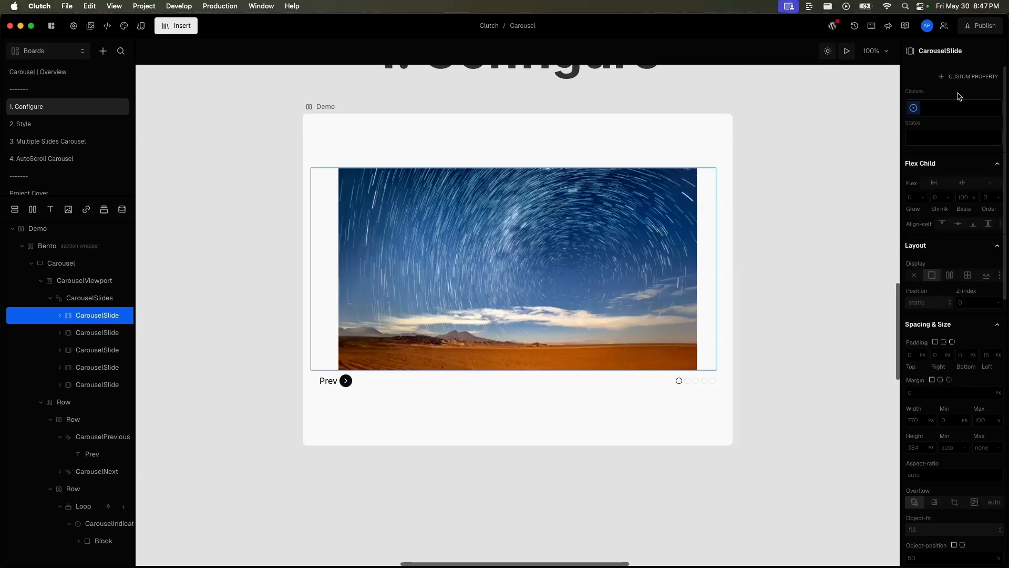
- Compare the properties of the Carousel, the CarouselIndicator and the Loop that contains the indicator
left_click(82, 268)
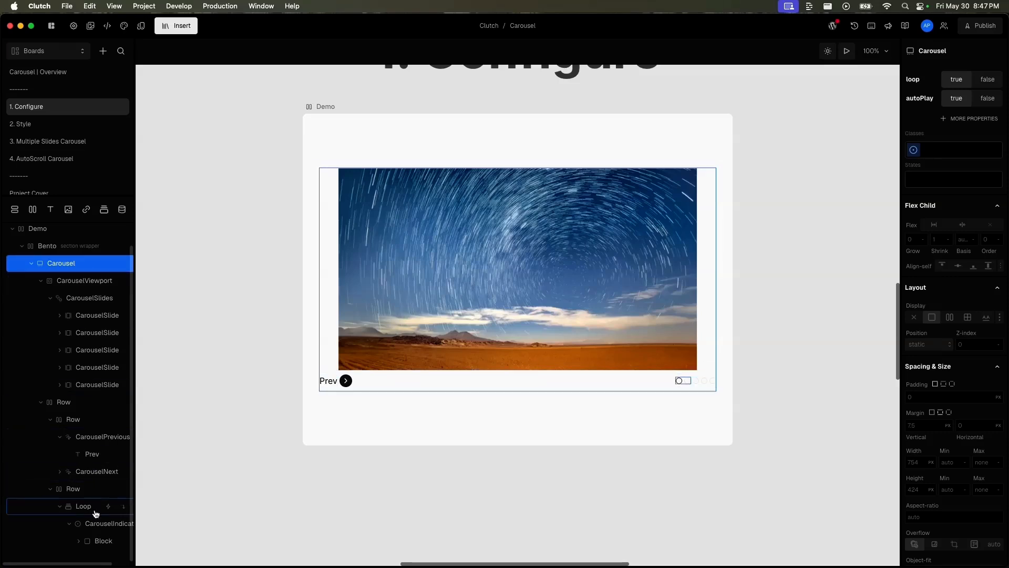
left_click(105, 527)
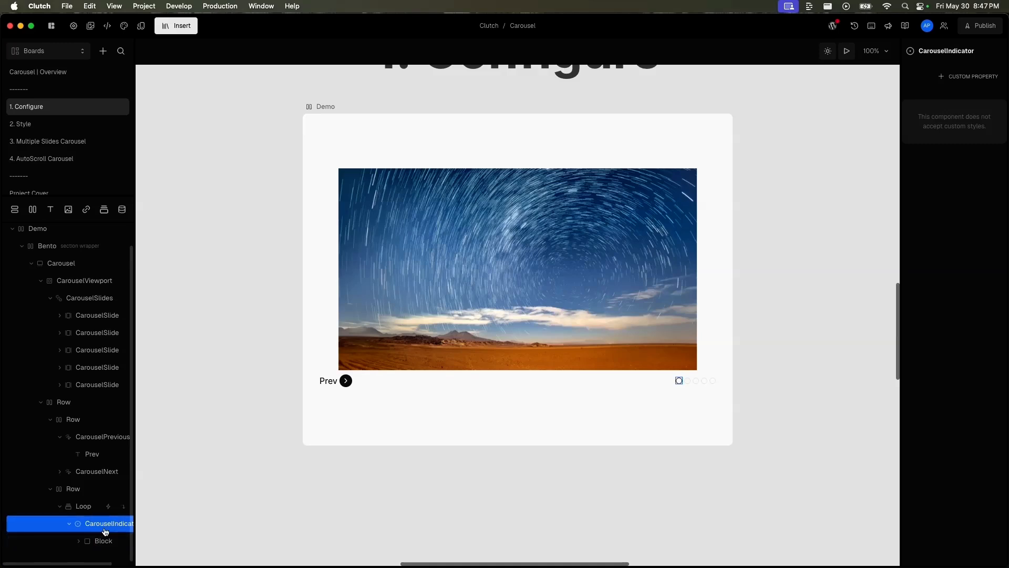
left_click(91, 508)
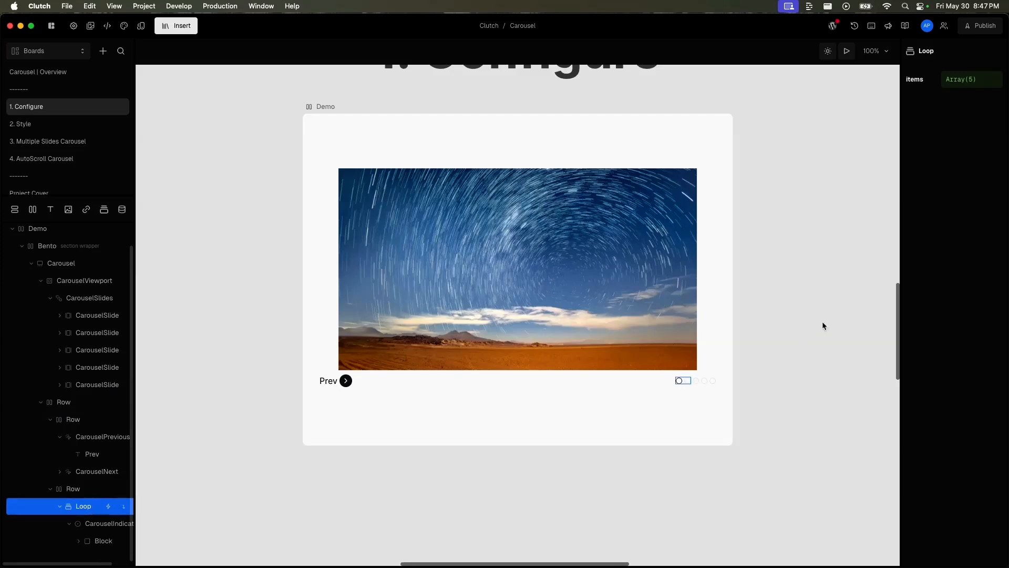
- Examine which variables can feed the Loop's items property, then inspect the CarouselIndicator's properties
left_click(957, 79)
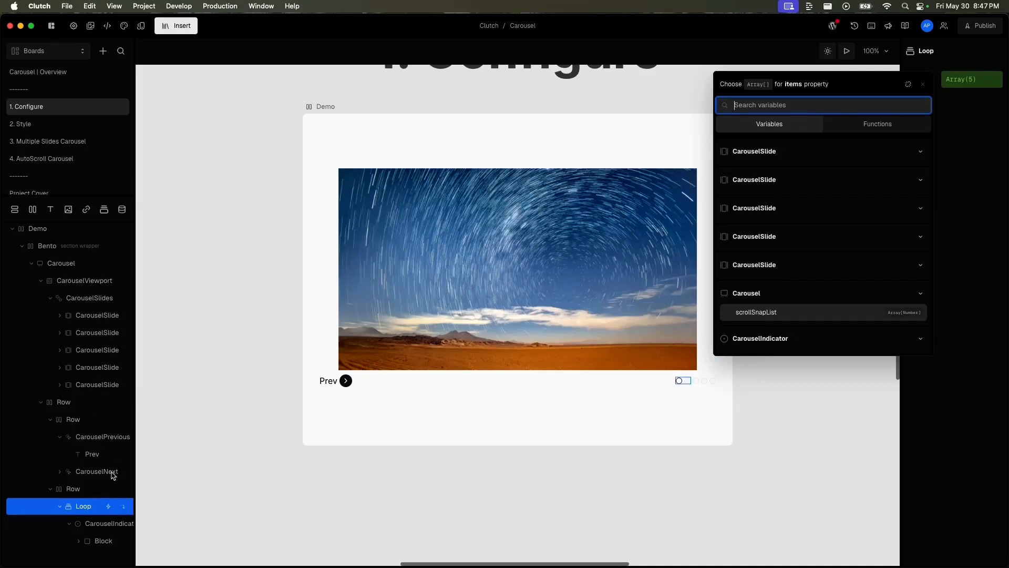
left_click(107, 525)
left_click(111, 530)
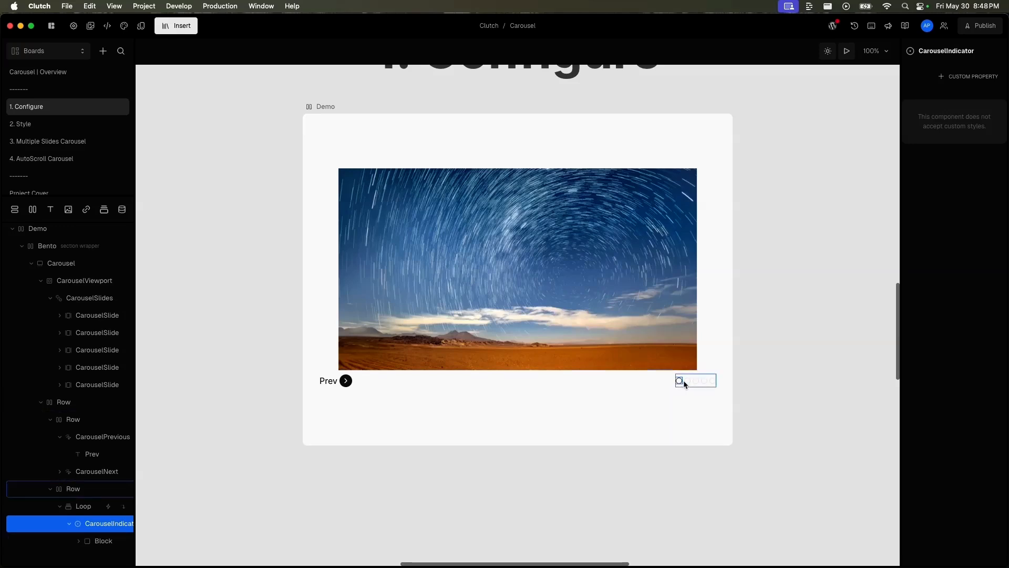
- Test the third carousel indicator in preview mode, leave the preview, and inspect the properties of the indicator's Block
left_click(840, 91)
left_click(845, 52)
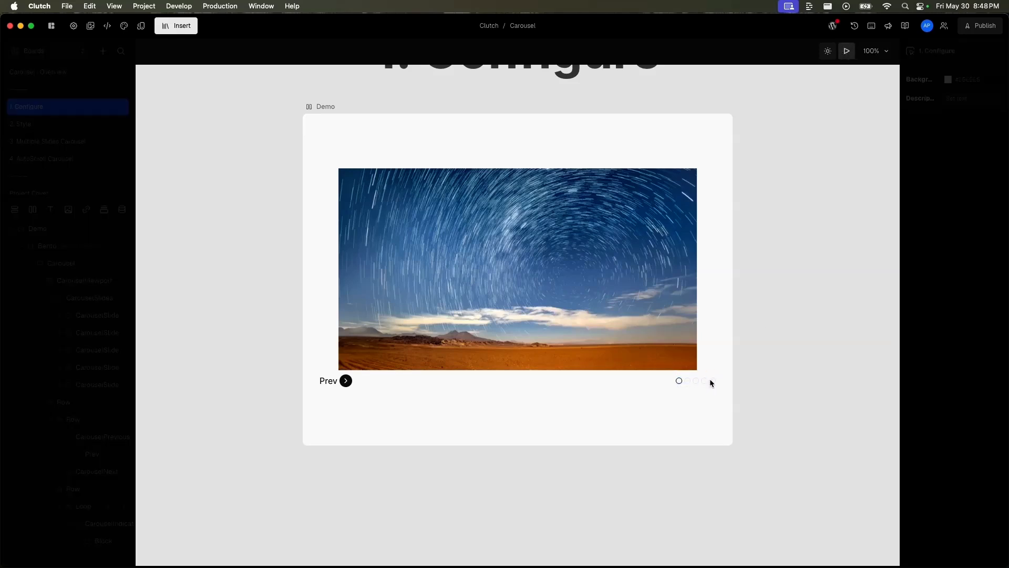
left_click(694, 381)
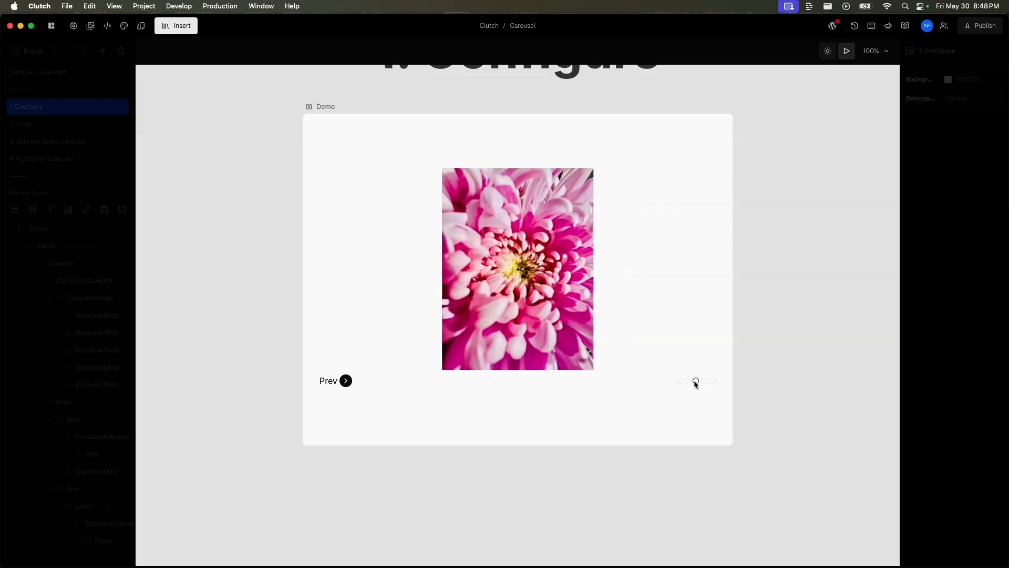
key("Escape")
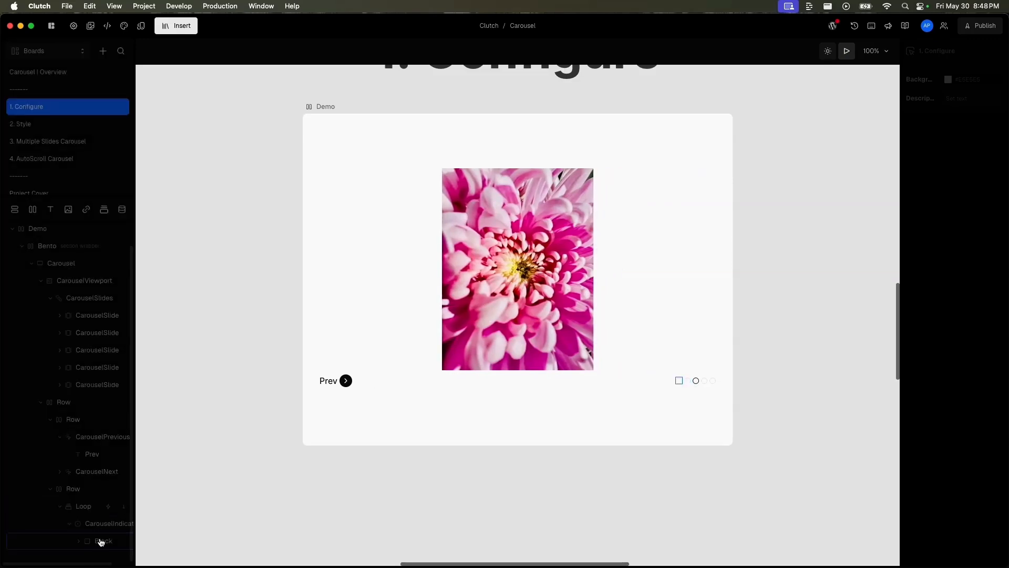
left_click(102, 542)
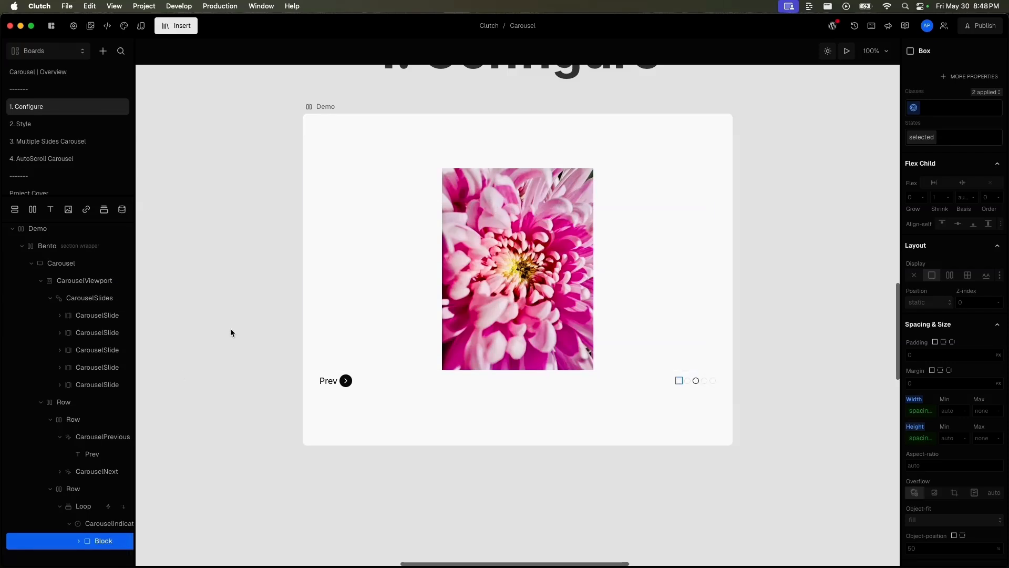
- Duplicate the Bento section wrapper inside Demo and expand the copy to select its Carousel
scroll(232, 328, "down", 5)
scroll(232, 261, "down", 5)
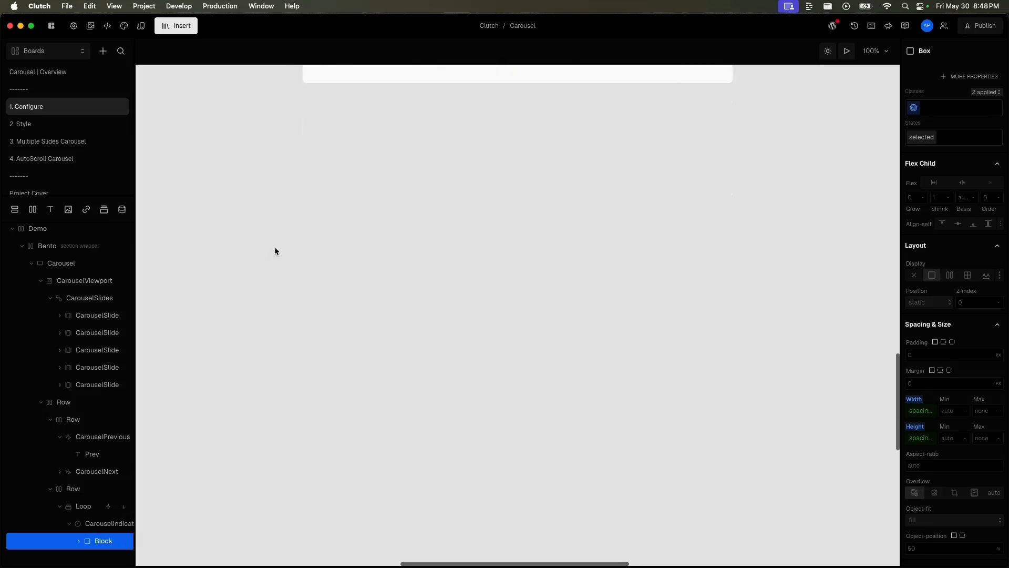
left_click(74, 253)
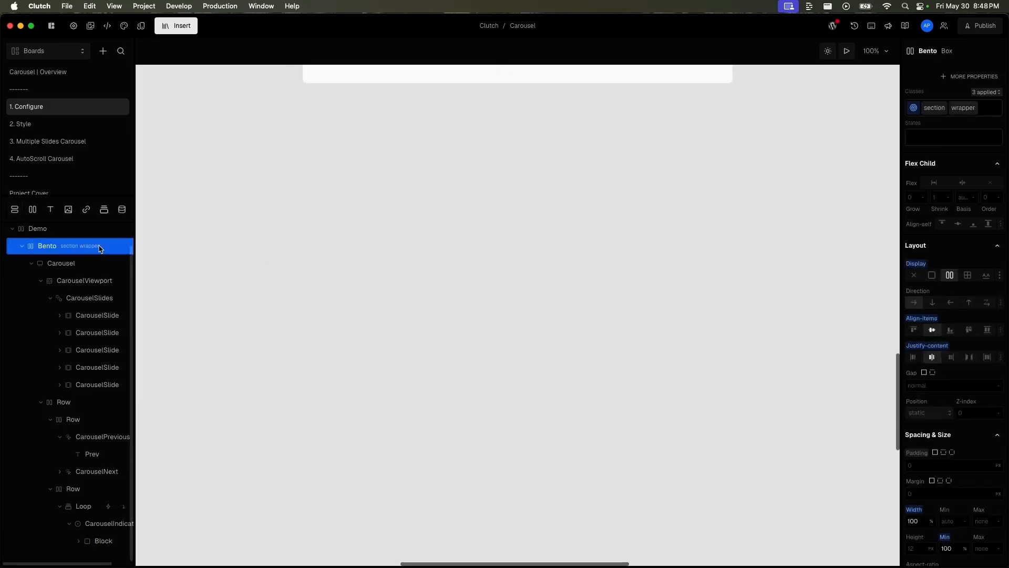
key("super+d")
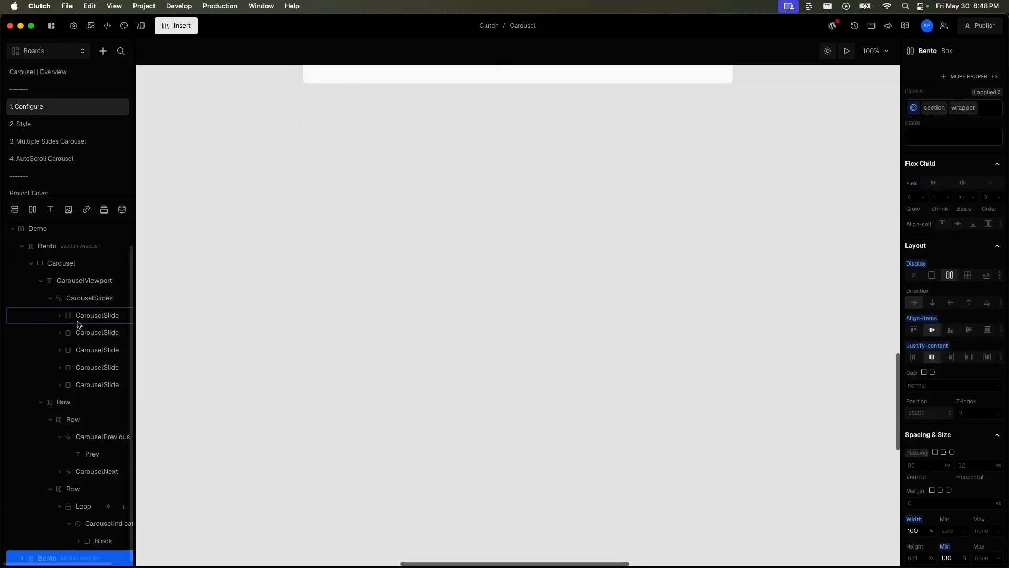
left_click(21, 542)
left_click(68, 542)
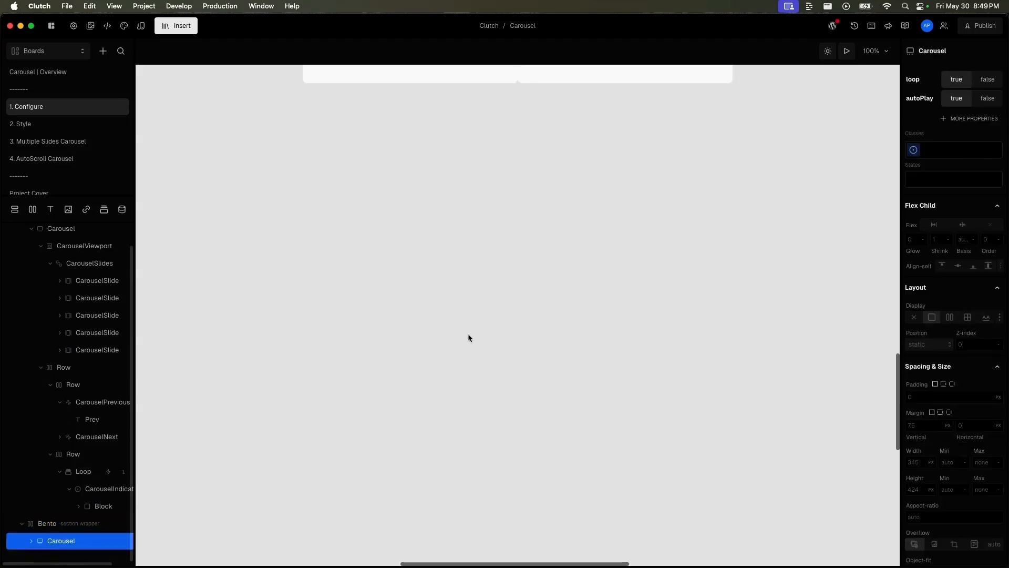
scroll(468, 333, "up", 10)
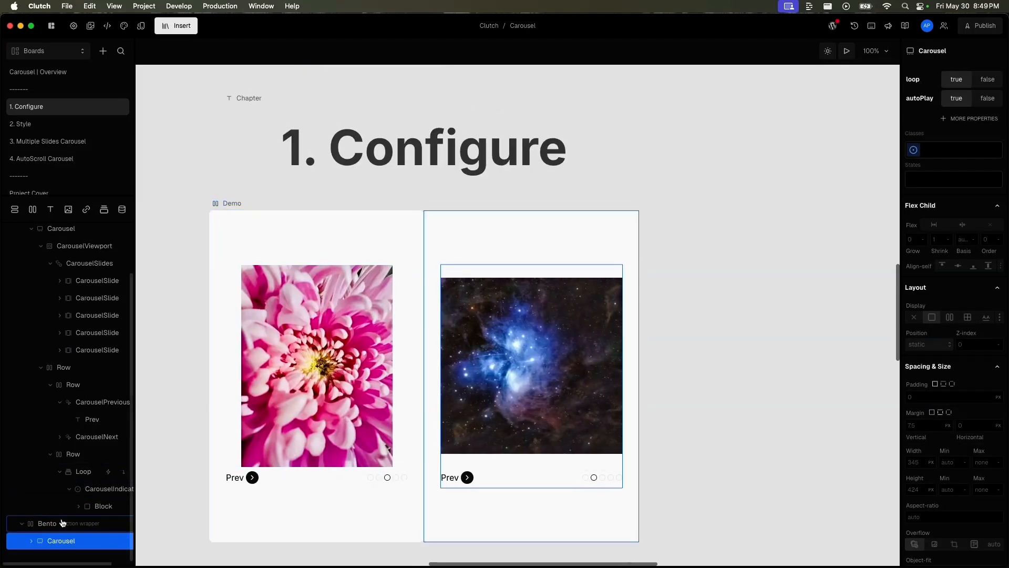
- Move the duplicated Bento out of Demo onto the empty canvas beside it and resize it to about 934 x 630
left_click_drag(57, 525, 728, 359)
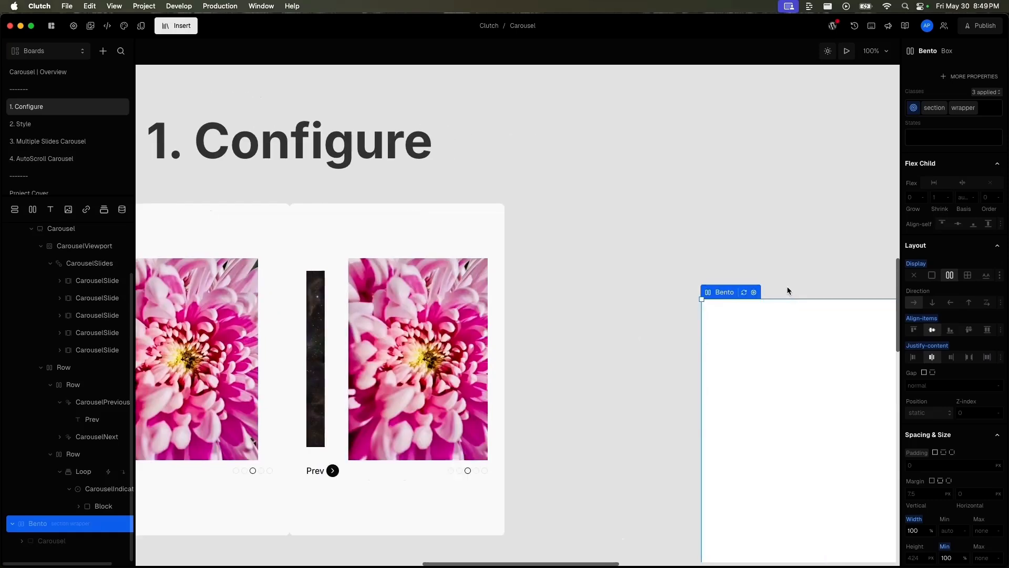
scroll(787, 290, "right", 3)
left_click_drag(557, 292, 520, 199)
scroll(477, 185, "down", 1)
scroll(478, 185, "right", 1)
left_click_drag(654, 469, 866, 469)
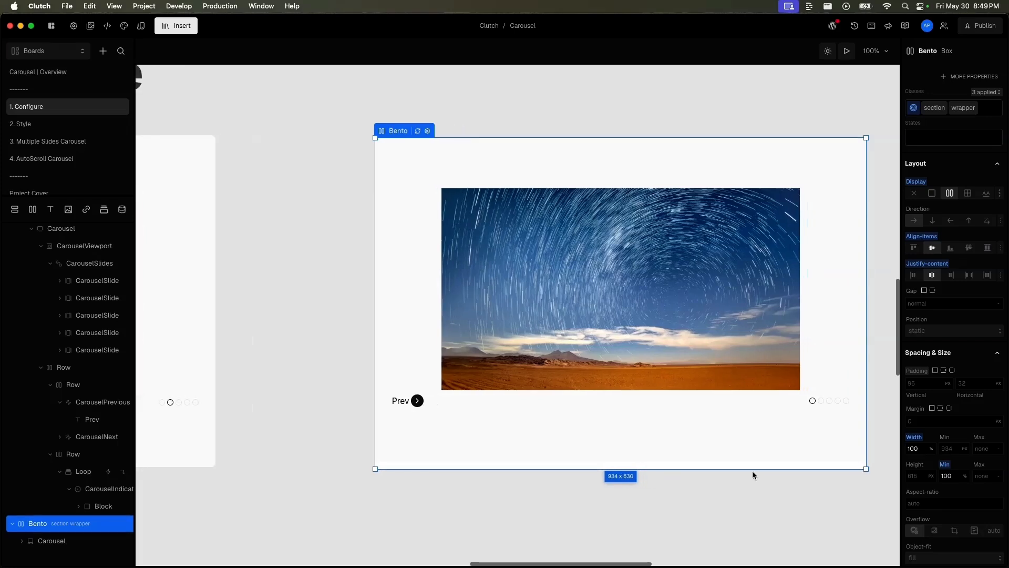
- Collapse the Demo section and delete the Carousel from the standalone Bento
scroll(43, 290, "up", 2)
scroll(43, 291, "up", 1)
left_click(12, 253)
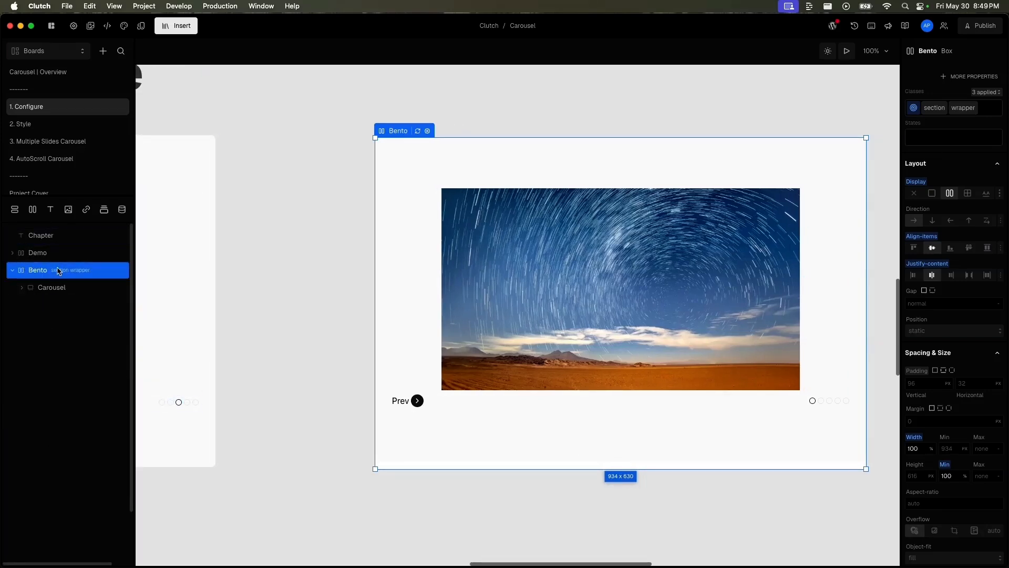
left_click(59, 289)
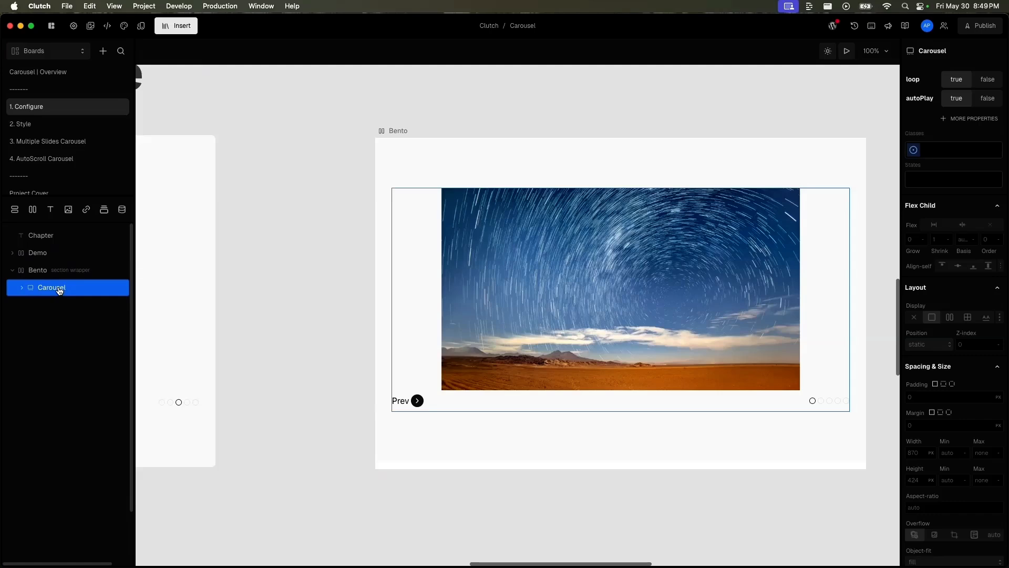
key("Delete")
- Insert the Carousel w/ Thumbnails variant from the Carousel components into the empty Bento
key("i")
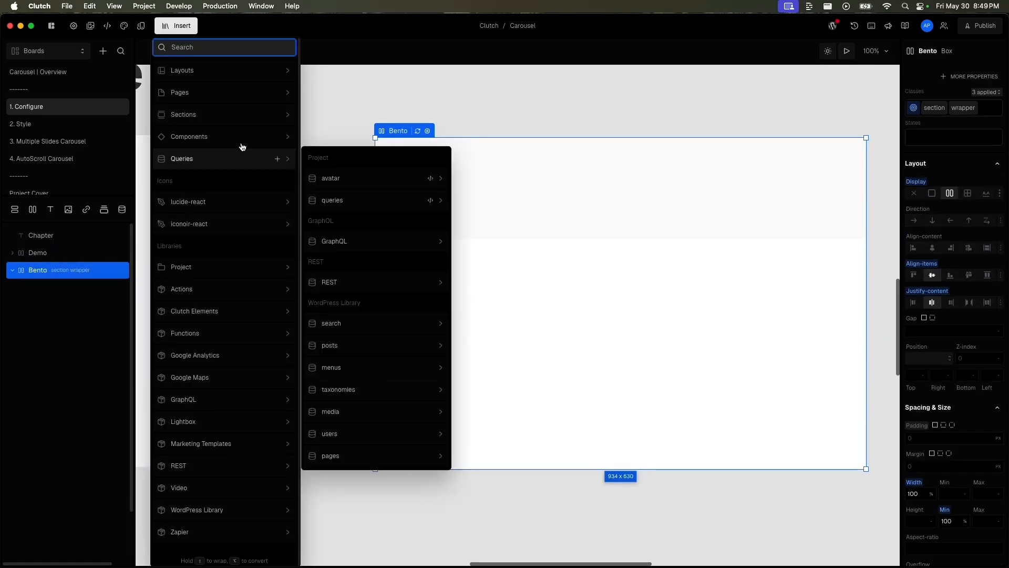
mouse_move(252, 130)
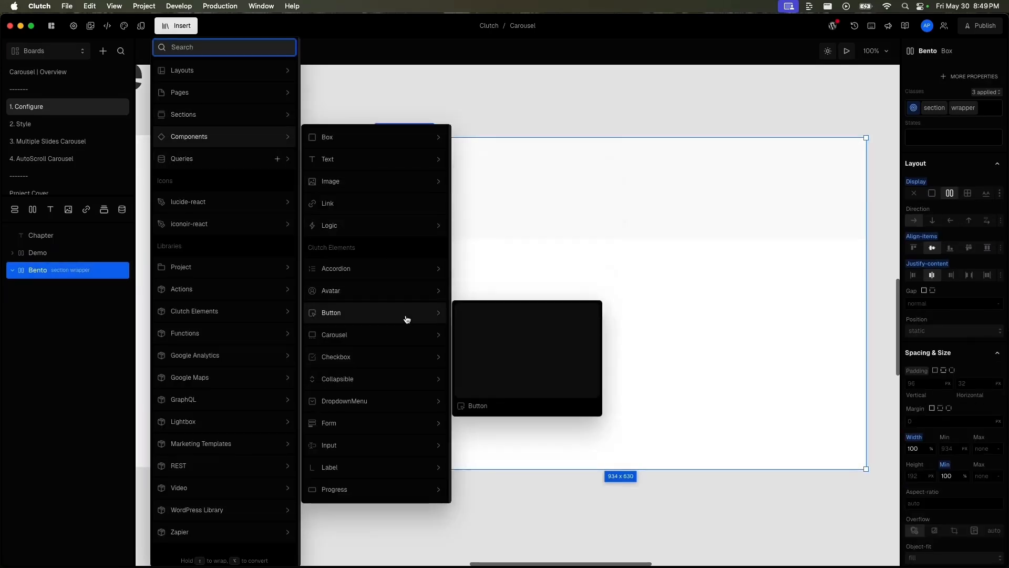
mouse_move(412, 332)
scroll(506, 363, "down", 3)
left_click(511, 379)
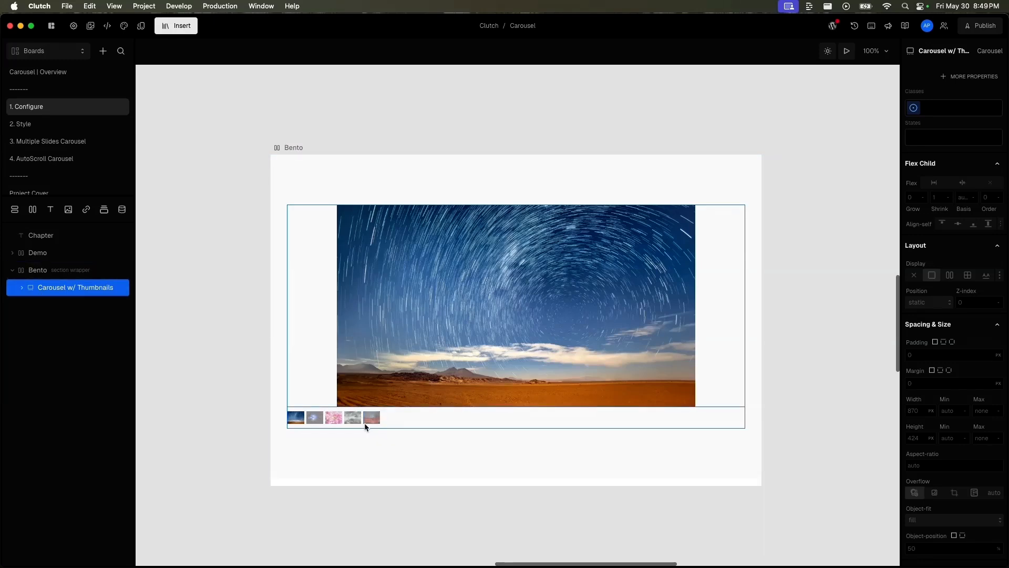
- Wrap the Carousel w/ Thumbnails in a Data element and expand the Data element's children
left_click(21, 287)
left_click(31, 305)
left_click(21, 287)
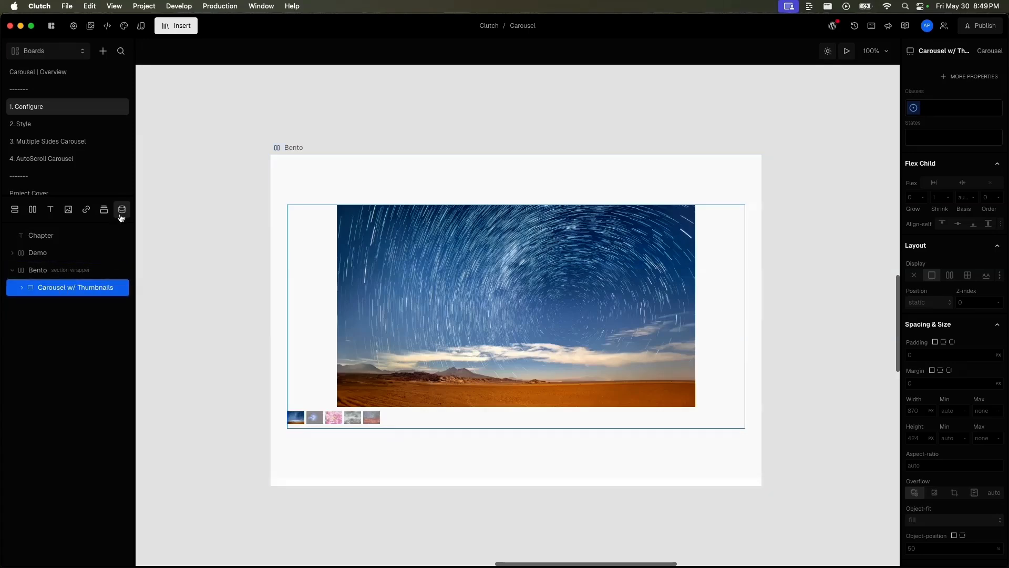
key("shift")
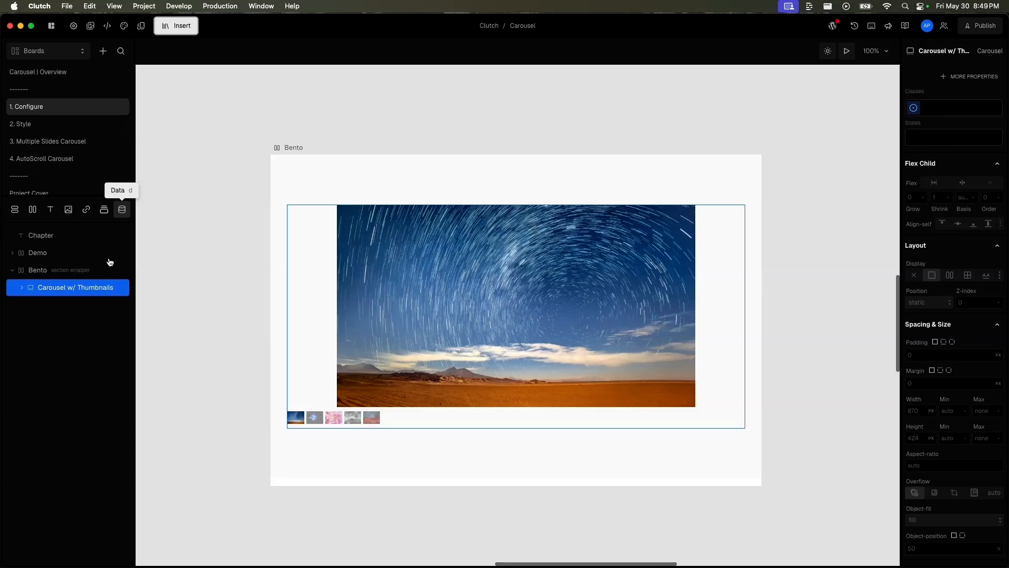
key("shift")
left_click(122, 210, "shift")
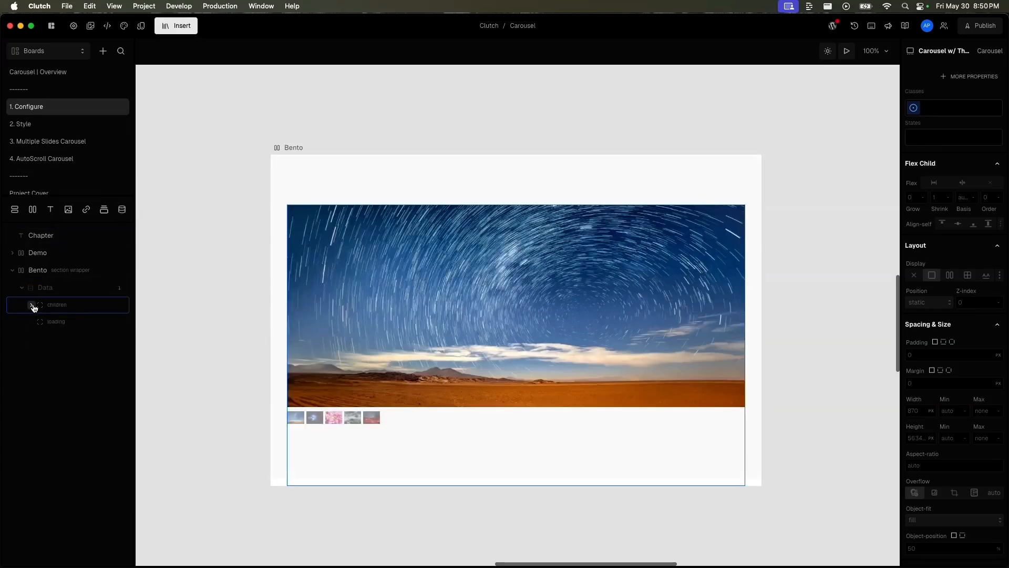
left_click(31, 305)
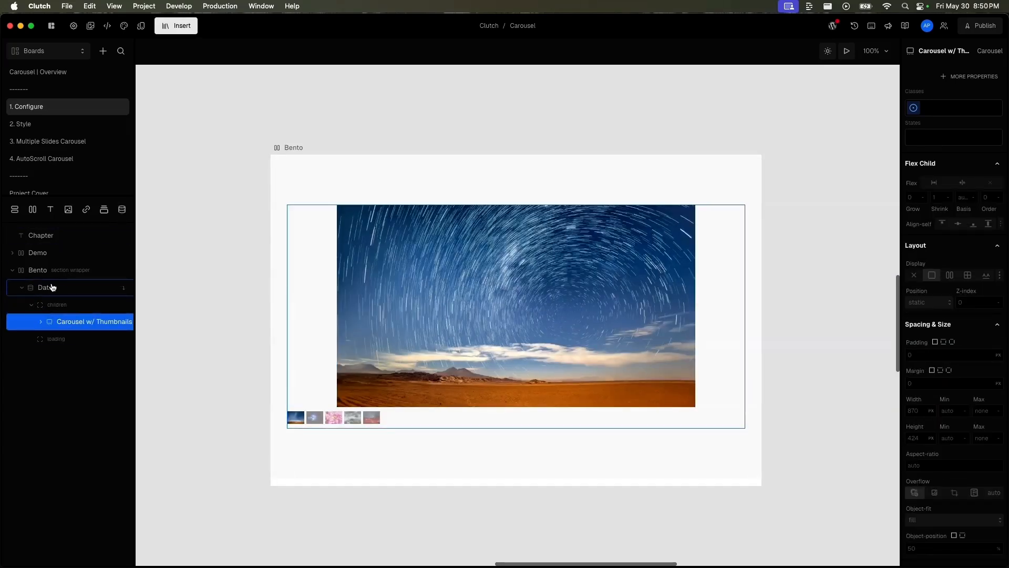
- Add a REST query to the Data element around the thumbnail carousel
left_click(53, 287)
left_click(964, 79)
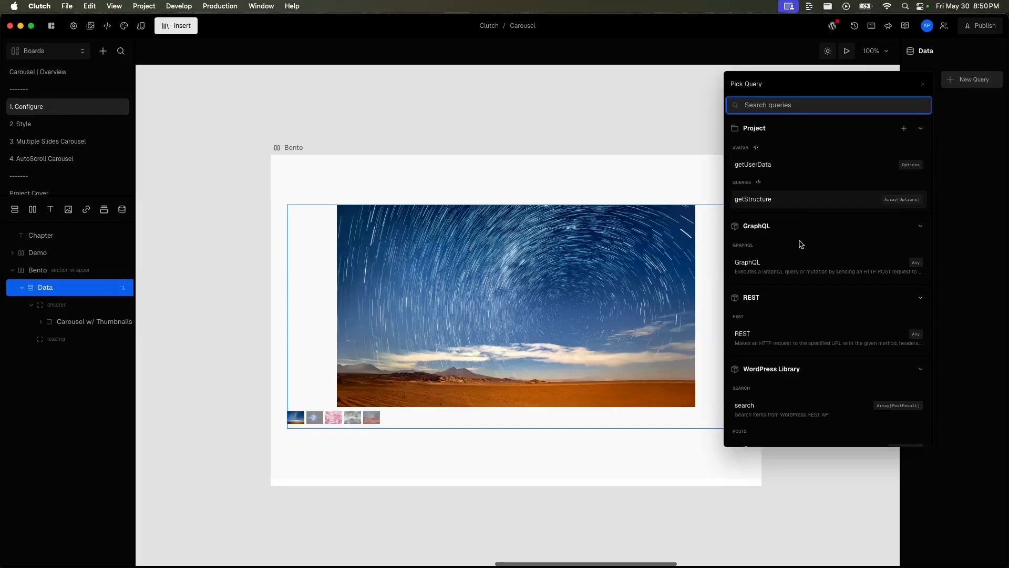
left_click(803, 338)
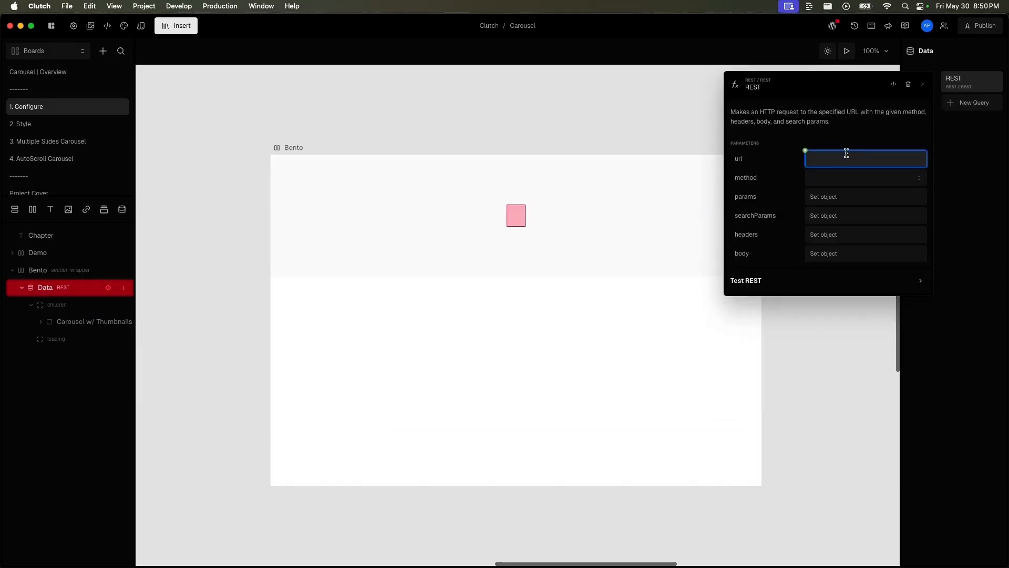
key("super+Tab")
key("super+Tab")
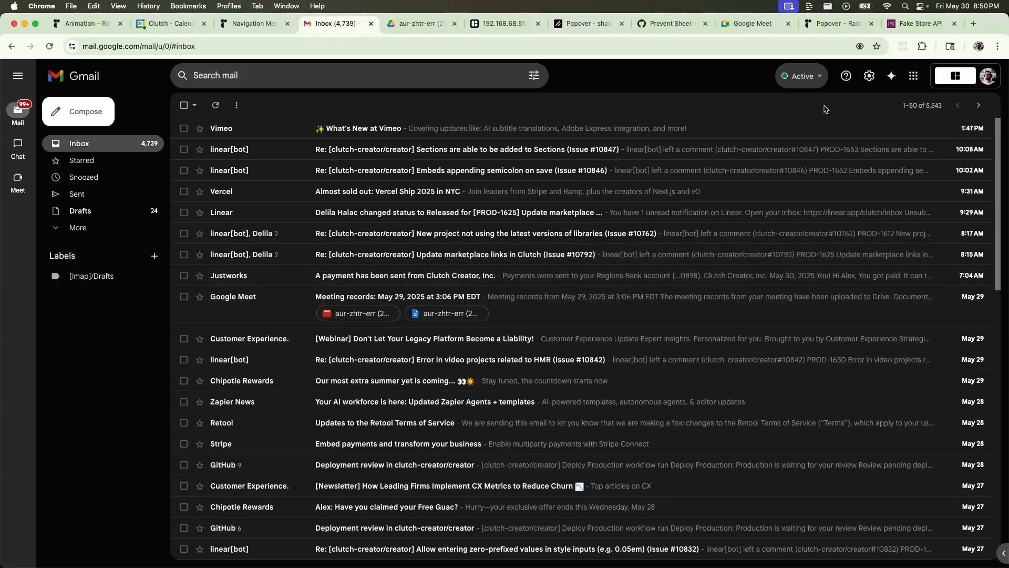
left_click(920, 23)
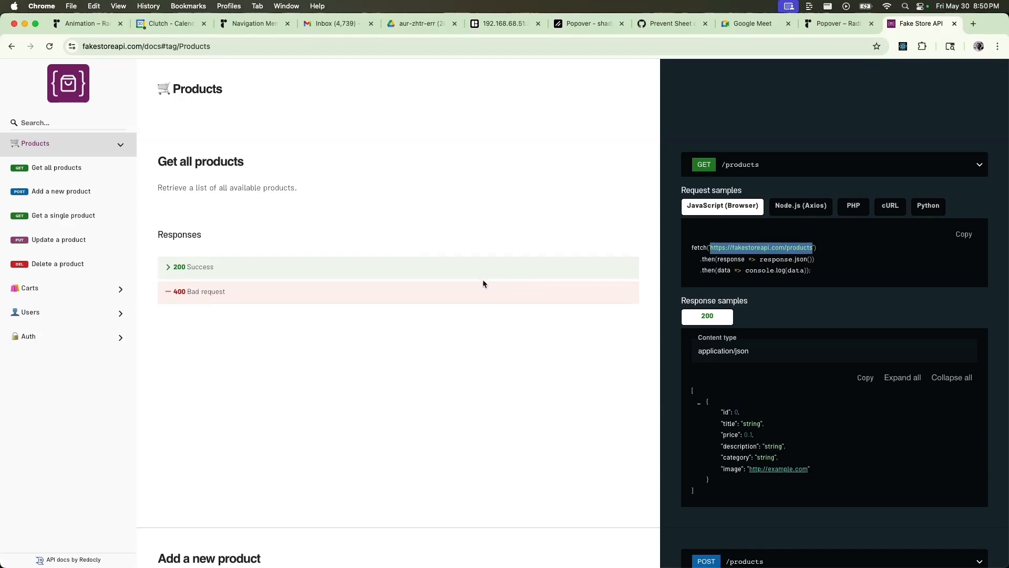
left_click(813, 247)
left_click_drag(812, 247, 708, 248)
key("super+c")
key("super+Tab")
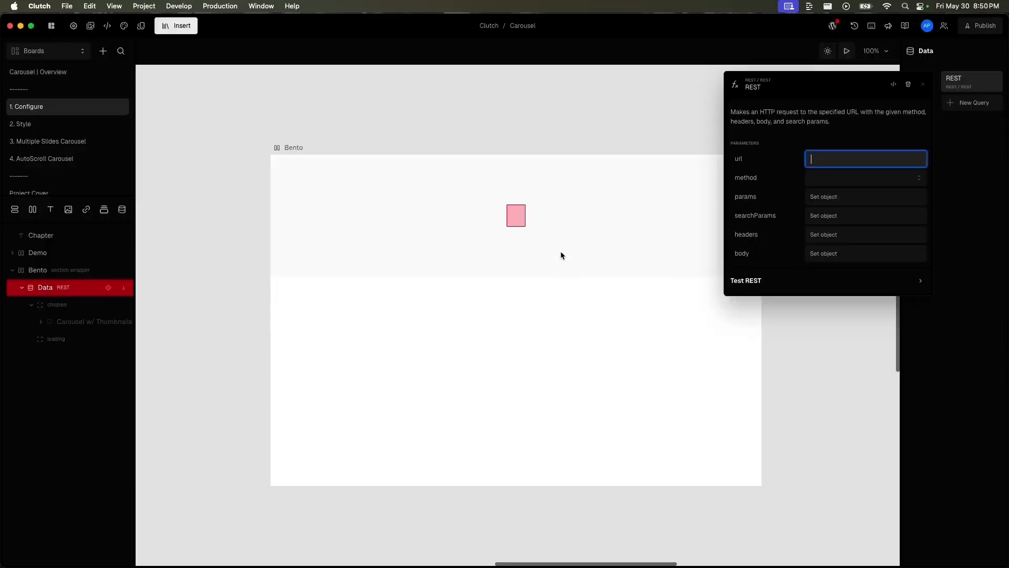
left_click(862, 162)
key("super+v")
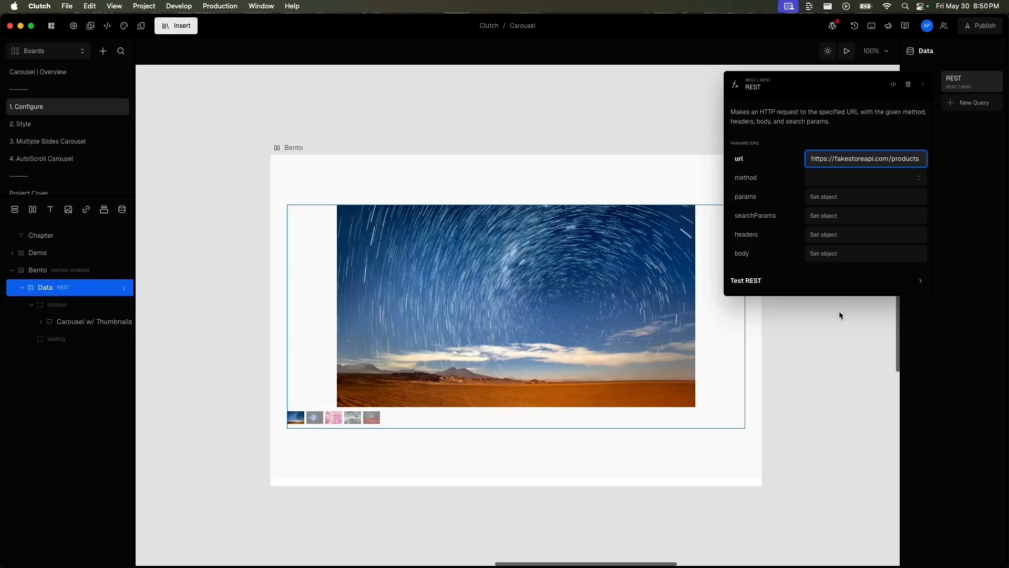
left_click(654, 462)
- Expand the thumbnail carousel's CarouselSlides and delete the last four CarouselSlide elements, keeping only the first
left_click(40, 322)
left_click(57, 357)
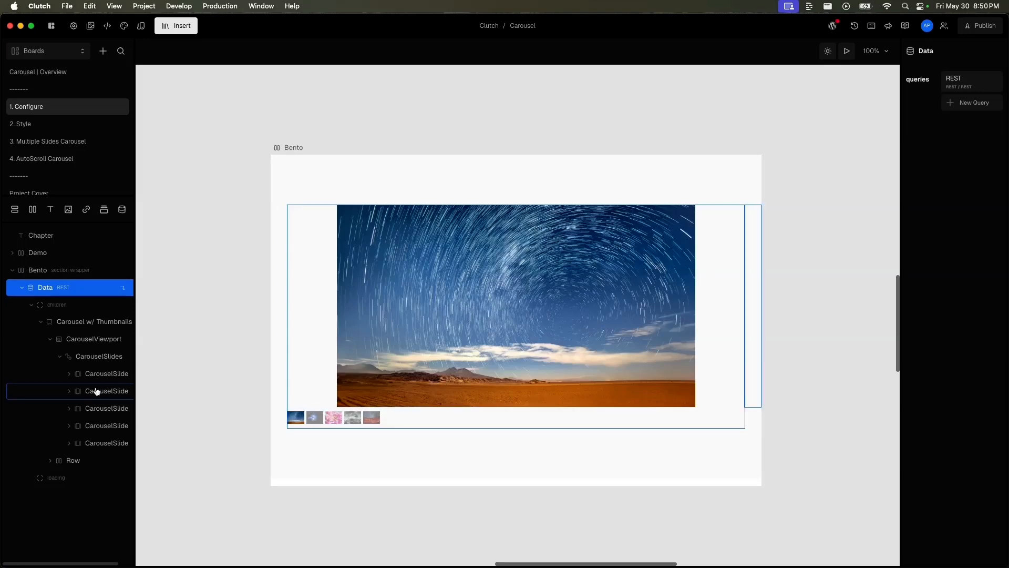
left_click(107, 444)
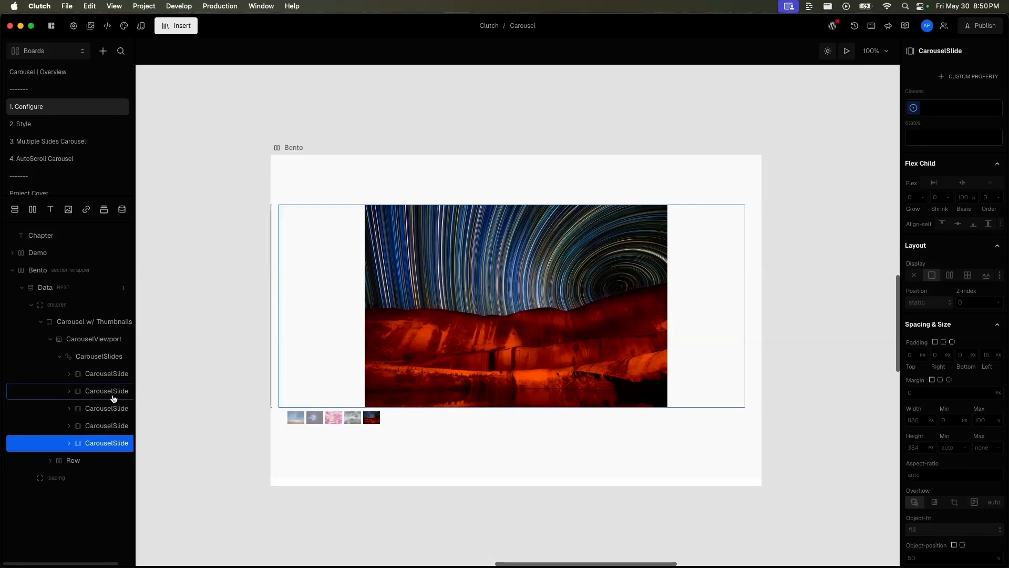
left_click(113, 398)
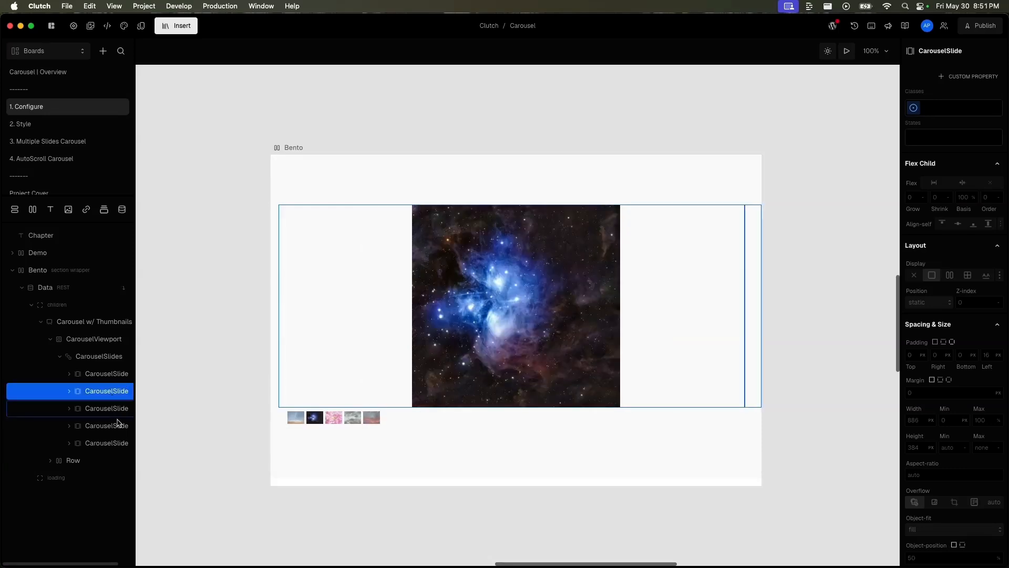
left_click(120, 443, "shift")
key("Delete")
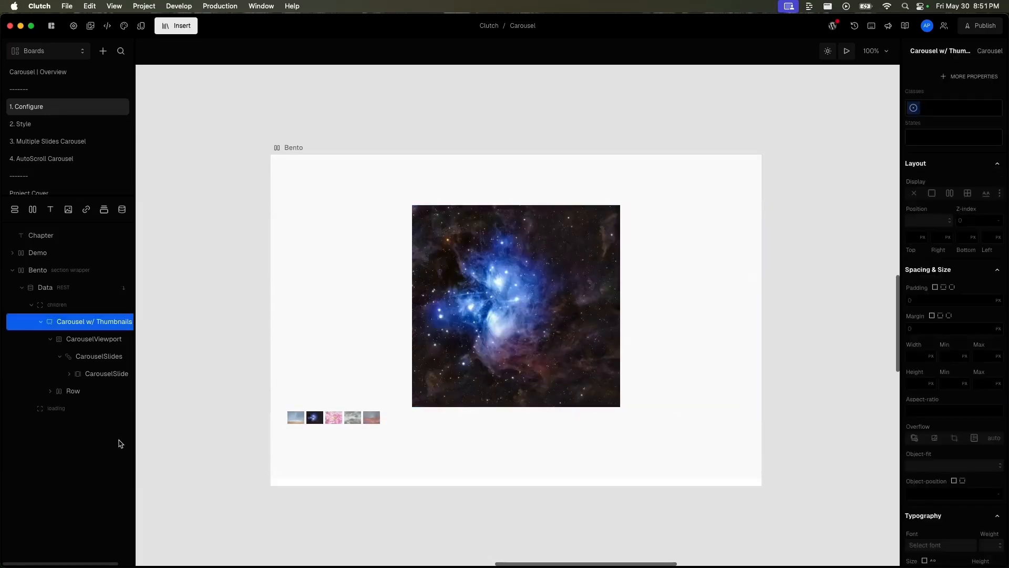
- Wrap the remaining CarouselSlide in a Loop and bind the Loop's items to the Data element's REST variable
left_click(106, 374)
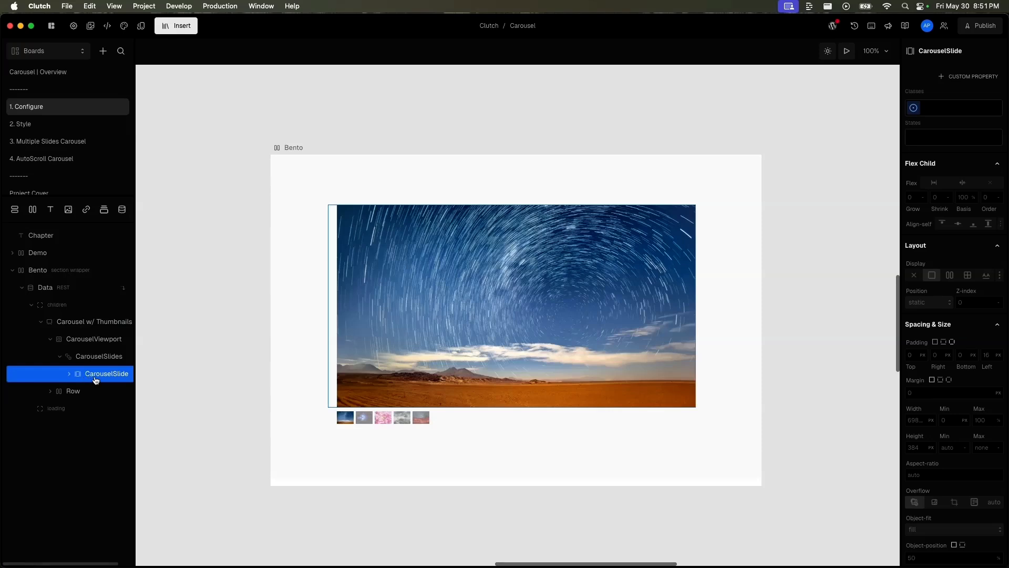
left_click(104, 211)
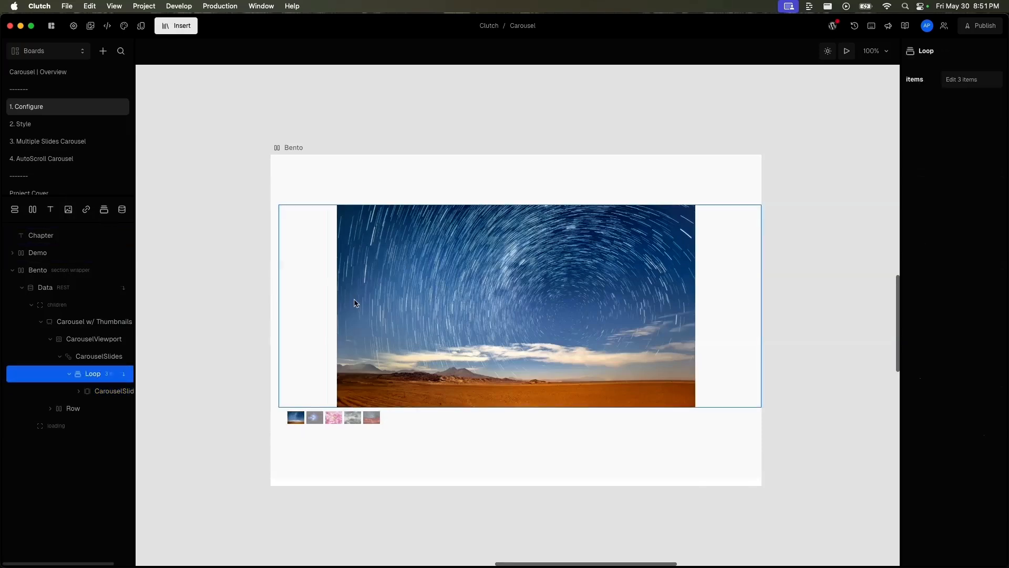
left_click(944, 76)
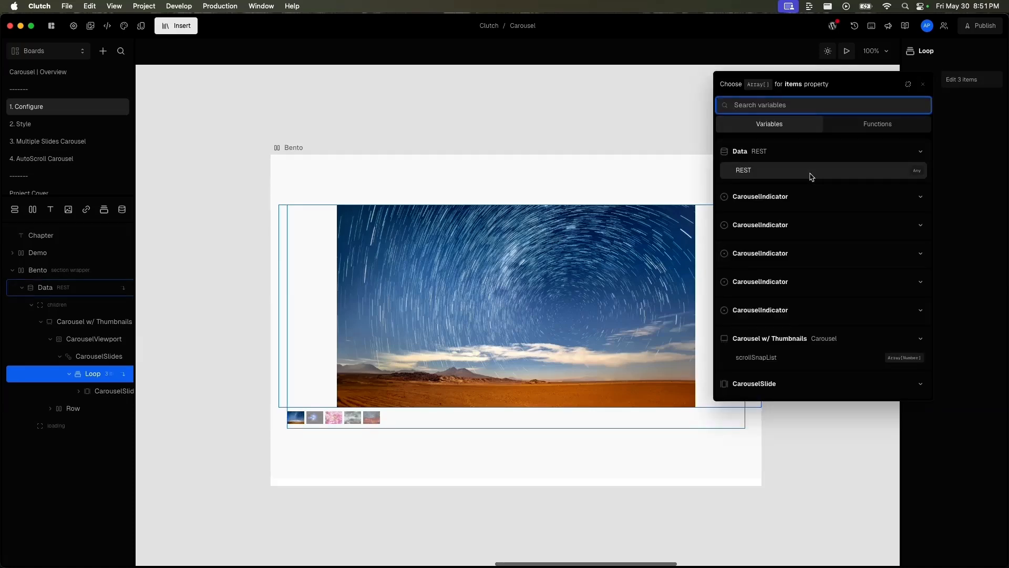
left_click(811, 176)
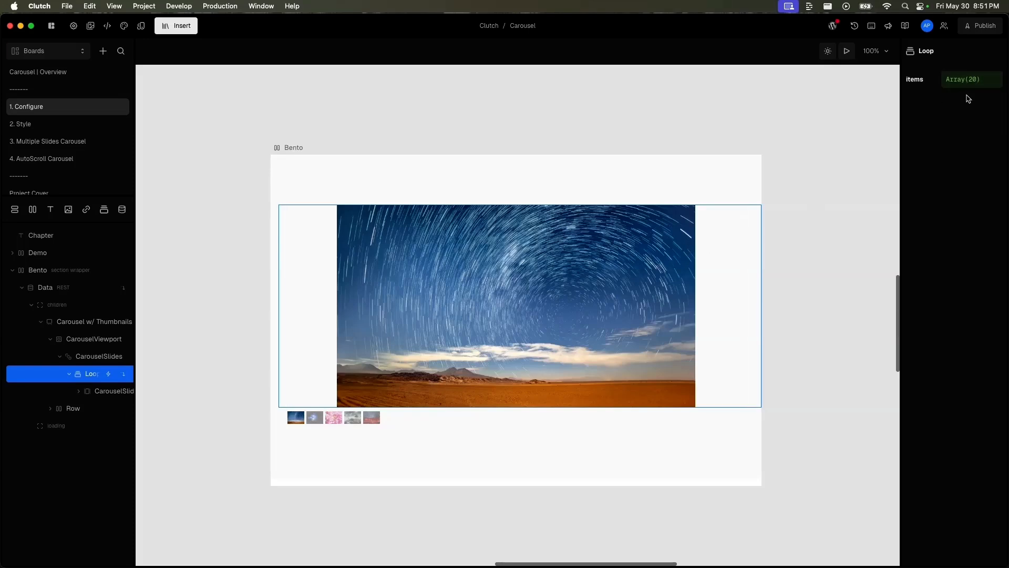
- Preview the looped carousel, swipe through its slides in both directions, and leave the preview
left_click(847, 51)
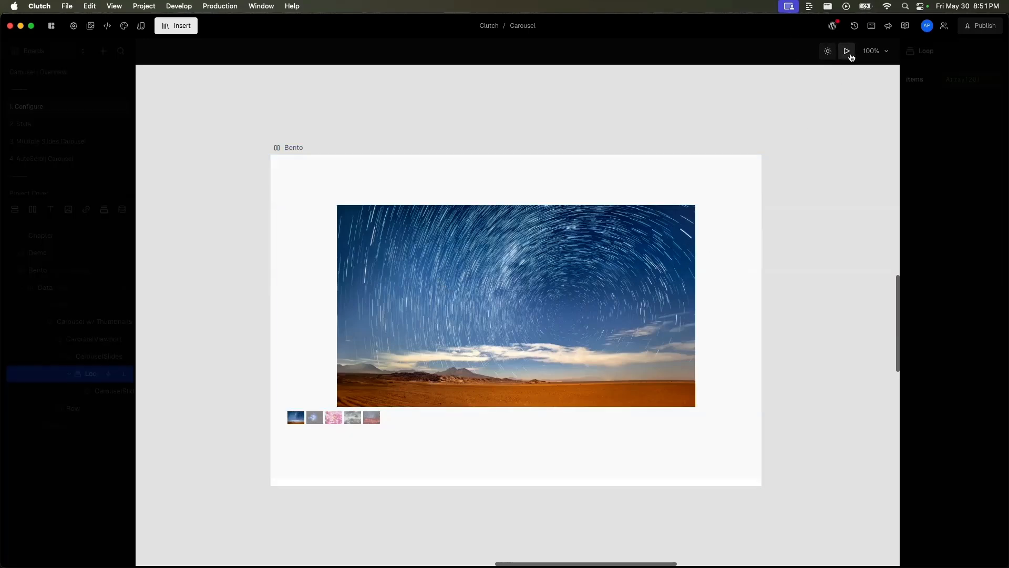
left_click_drag(605, 281, 250, 251)
left_click_drag(322, 289, 205, 292)
left_click_drag(346, 310, 594, 368)
left_click_drag(453, 323, 648, 358)
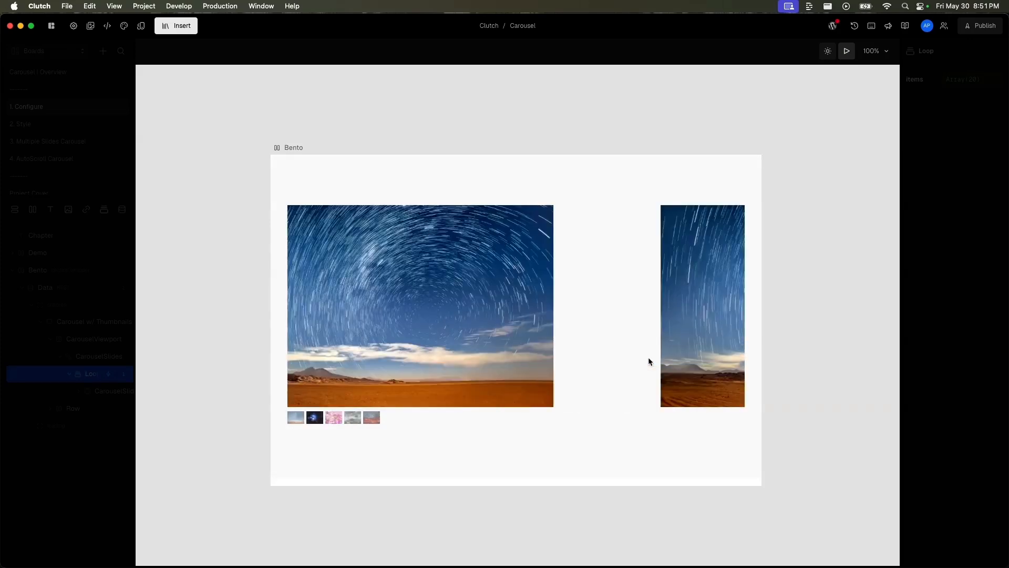
left_click_drag(552, 349, 733, 372)
left_click(847, 50)
- Bind the src of the Image inside the CarouselSlide to the Loop item's image variable
left_click(78, 391)
left_click(102, 413)
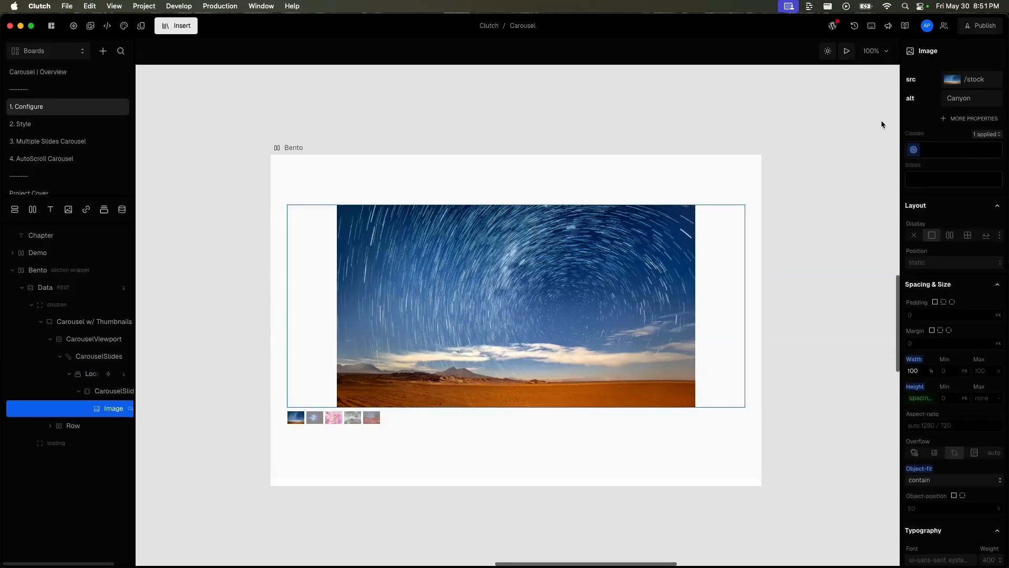
left_click(943, 74)
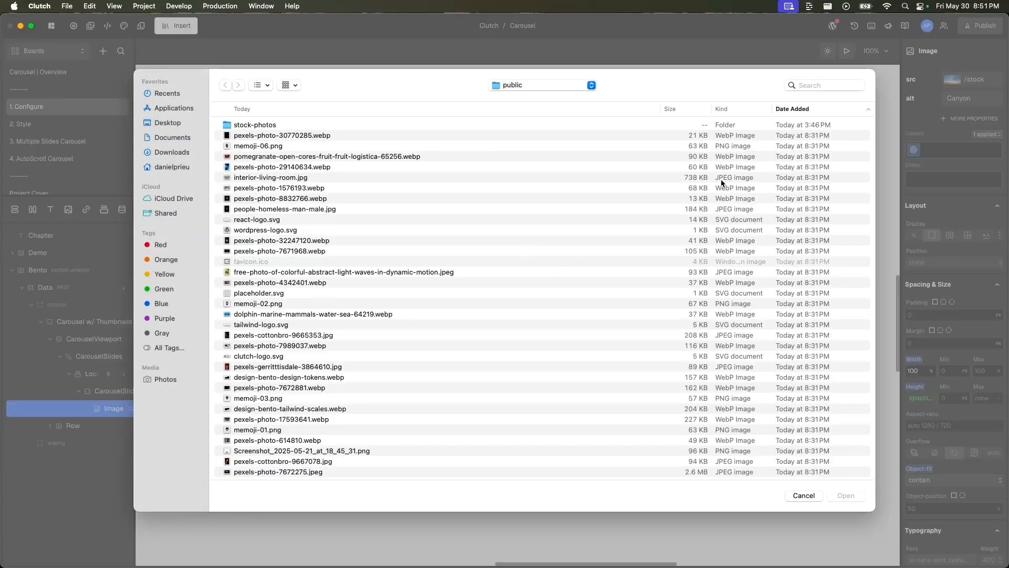
left_click(803, 495)
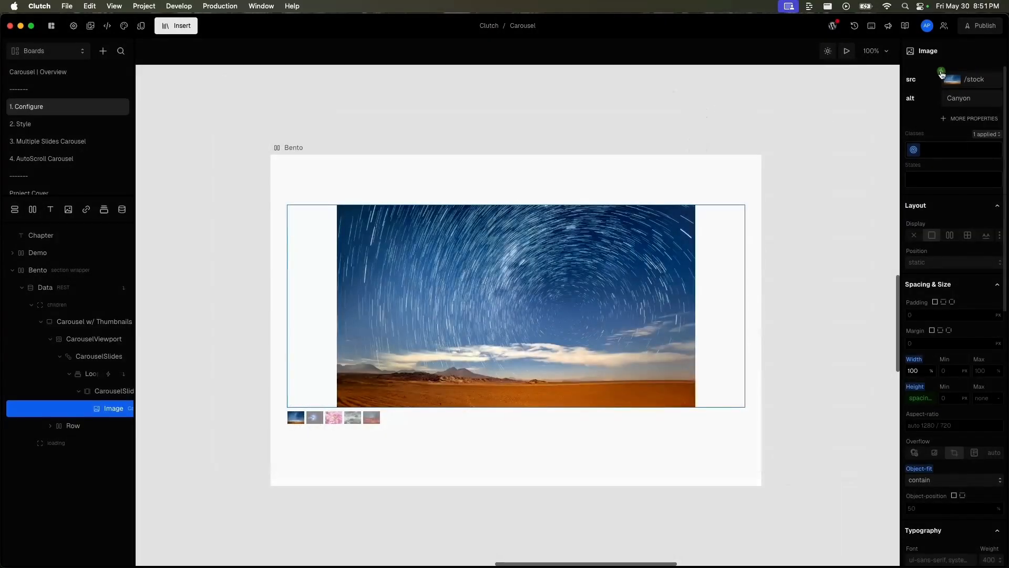
left_click(942, 74)
left_click(728, 174)
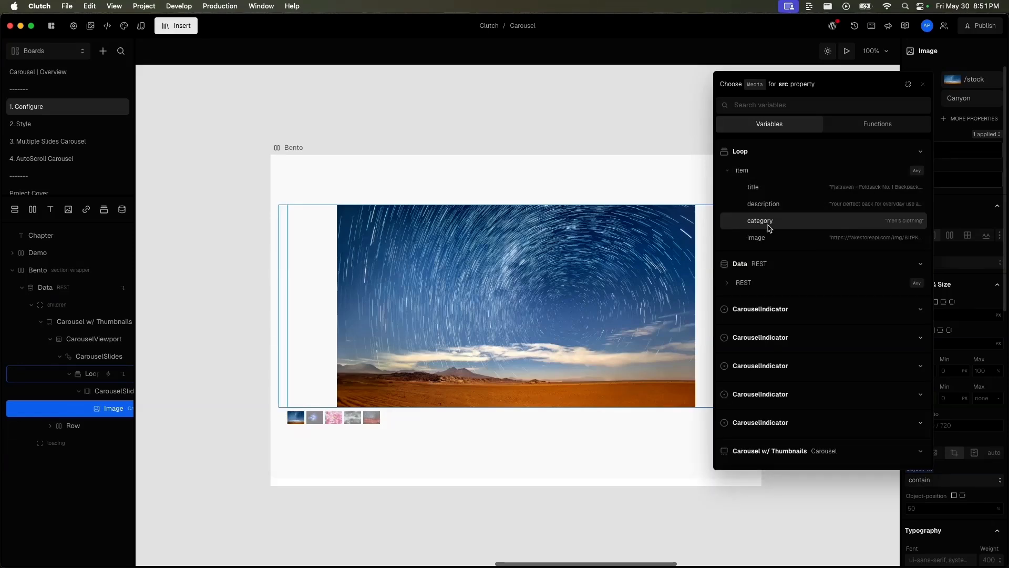
left_click(777, 238)
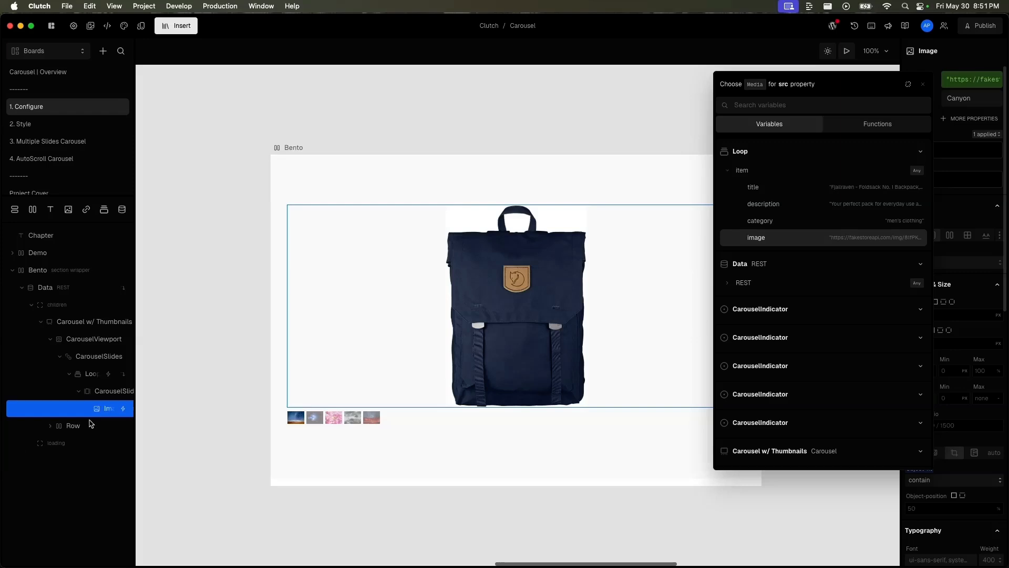
- Add a Text element below the slide's Image and bind its text to the Loop item's title variable
left_click(105, 407)
left_click(50, 209)
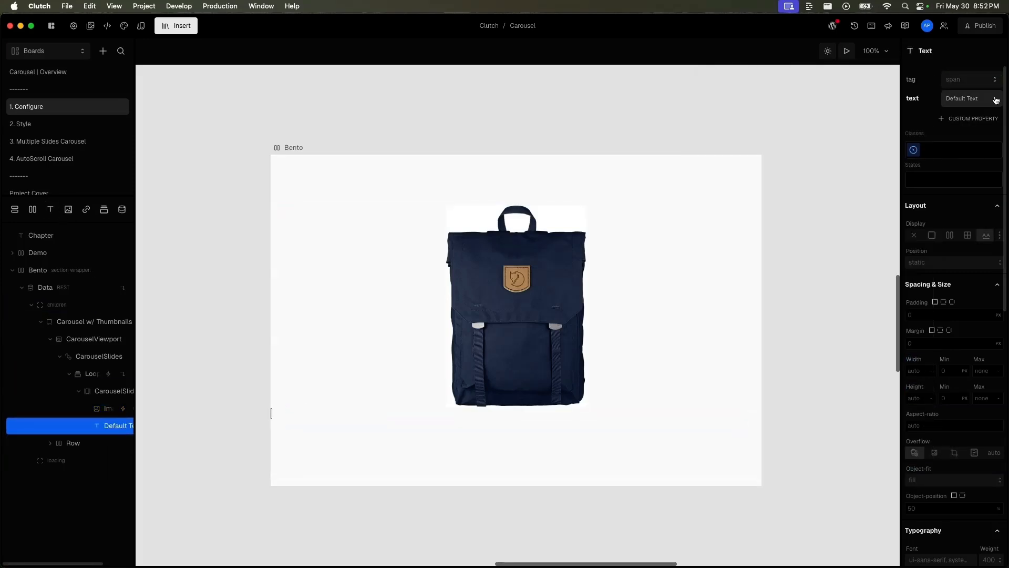
left_click(941, 91)
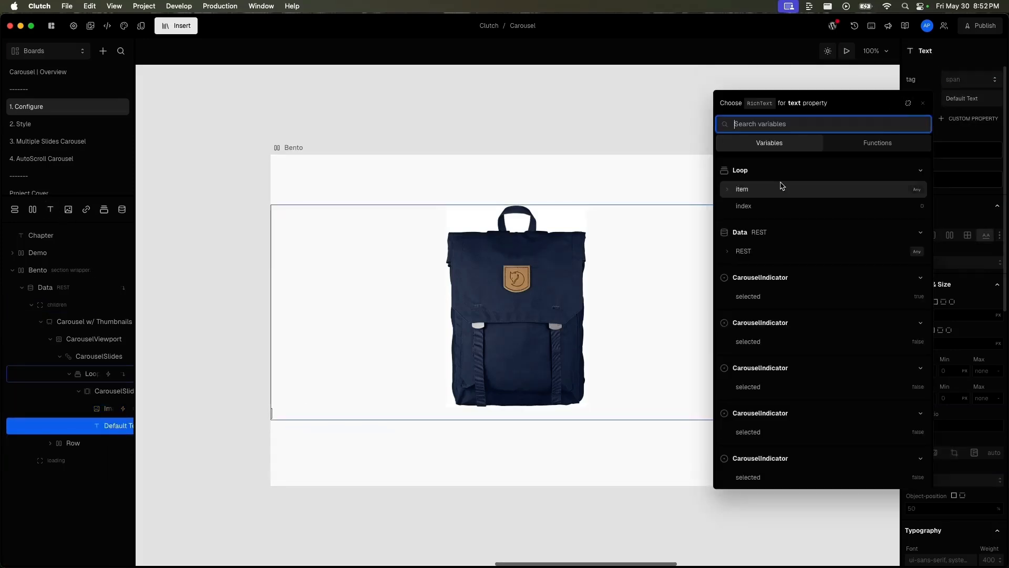
left_click(736, 189)
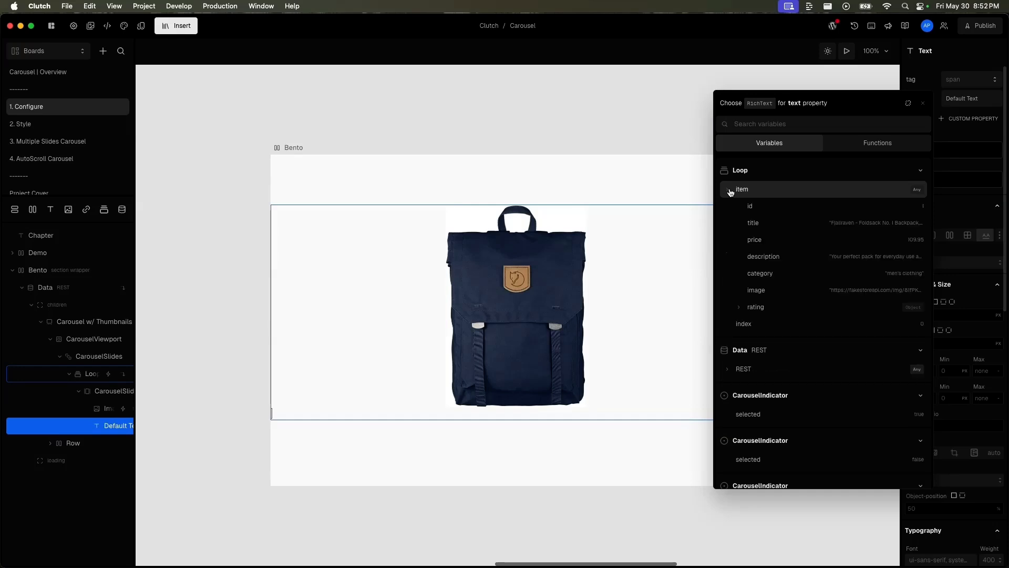
left_click(767, 228)
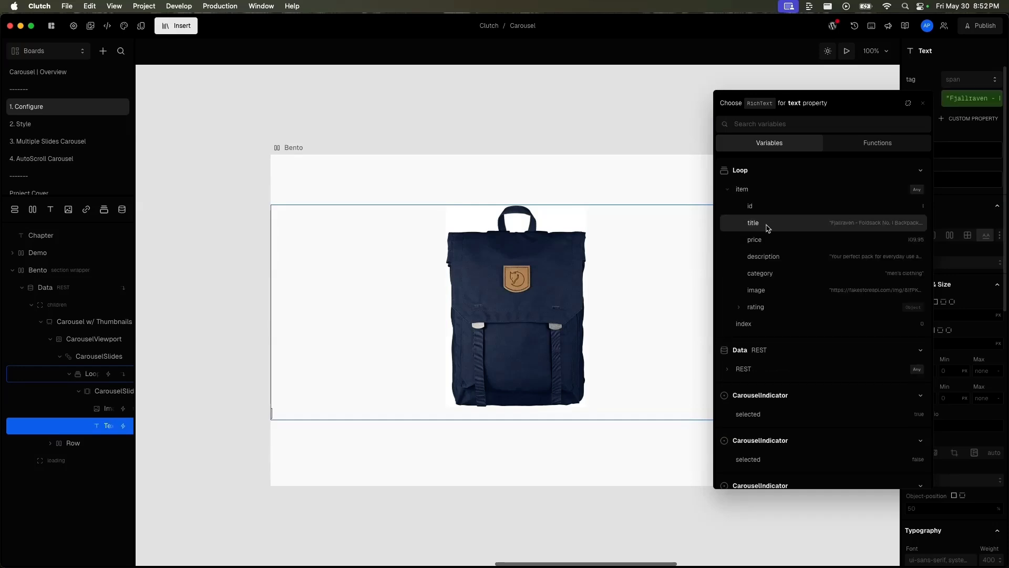
- Check where the title Text and the Image sit inside the CarouselSlide on the Bento canvas
left_click(109, 419)
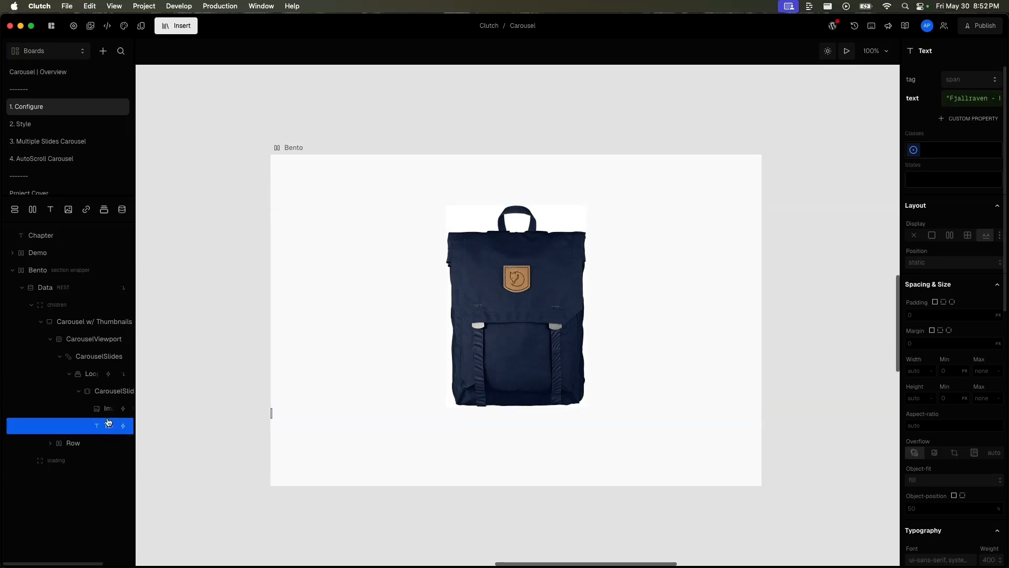
left_click(293, 147)
left_click(314, 148)
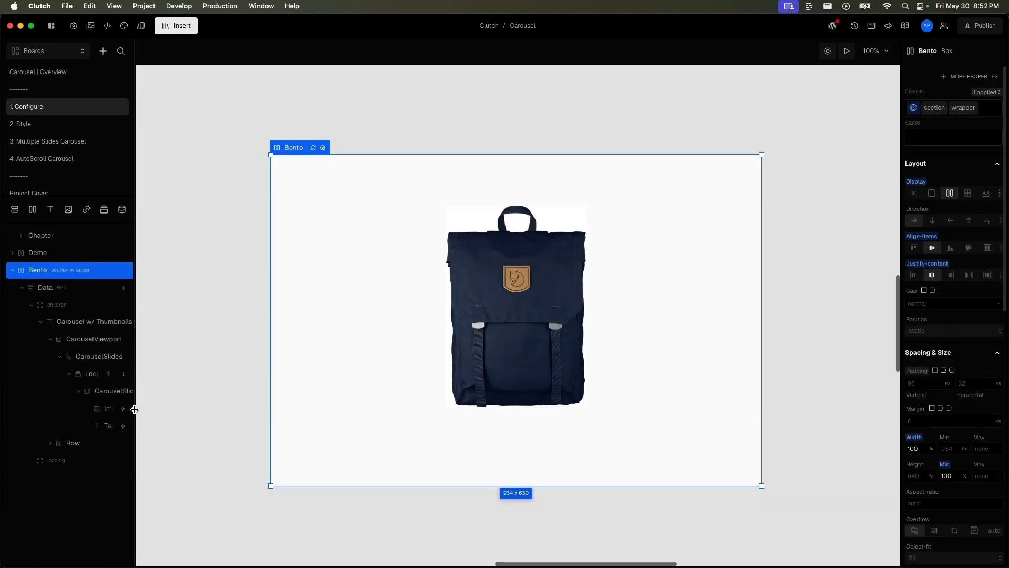
left_click_drag(104, 430, 106, 403)
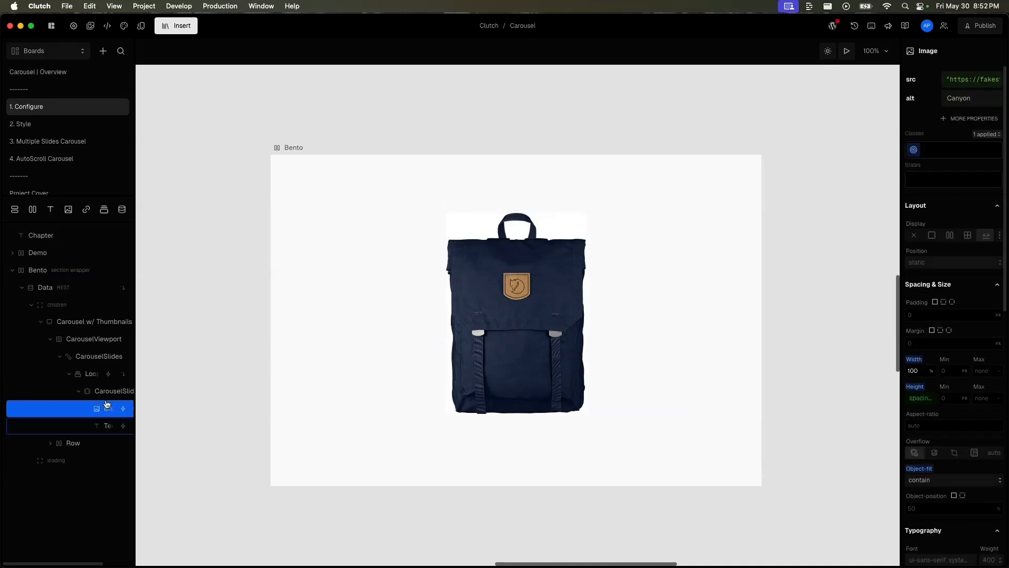
left_click(108, 426)
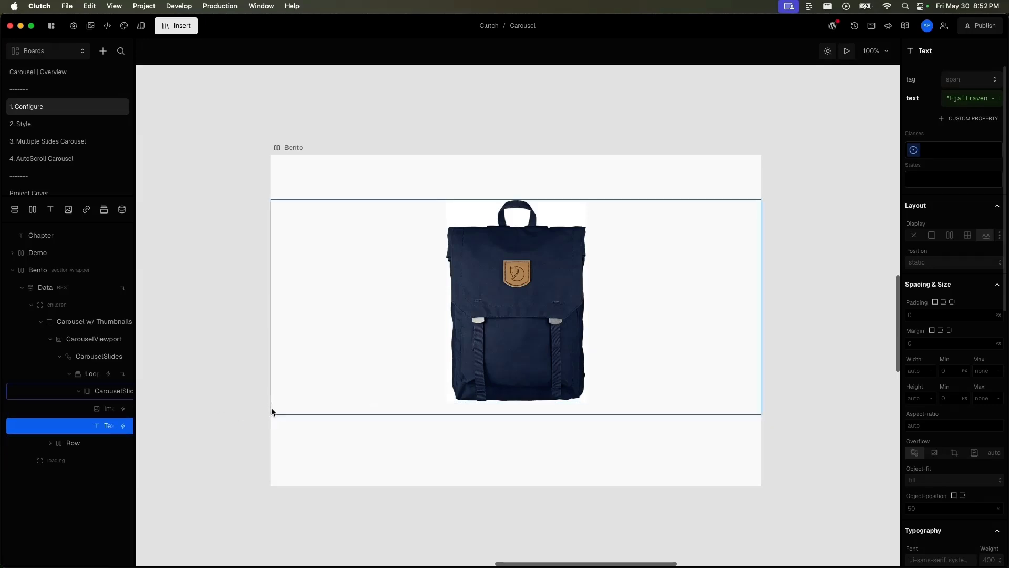
left_click(109, 408)
left_click(111, 427)
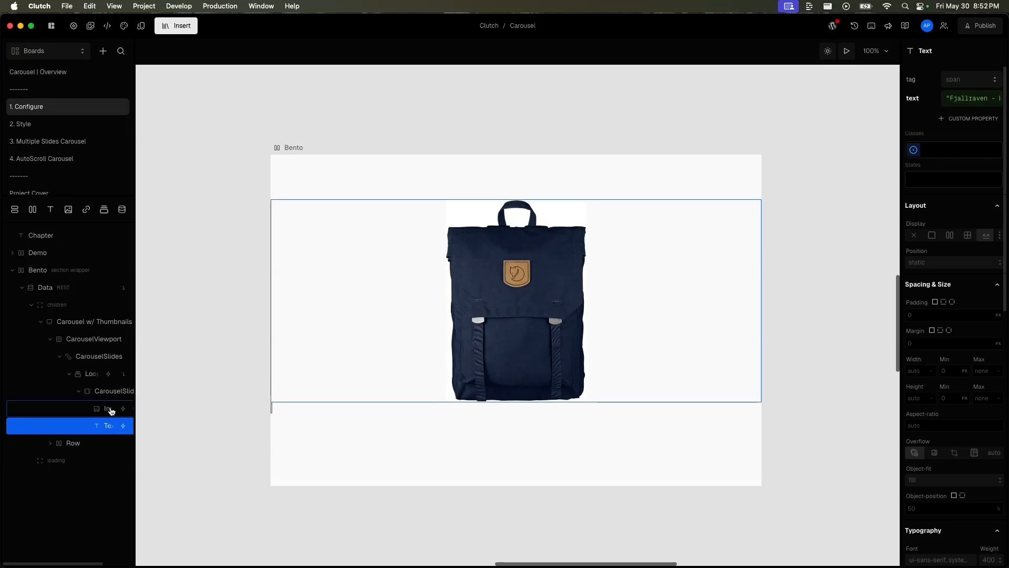
left_click(379, 365)
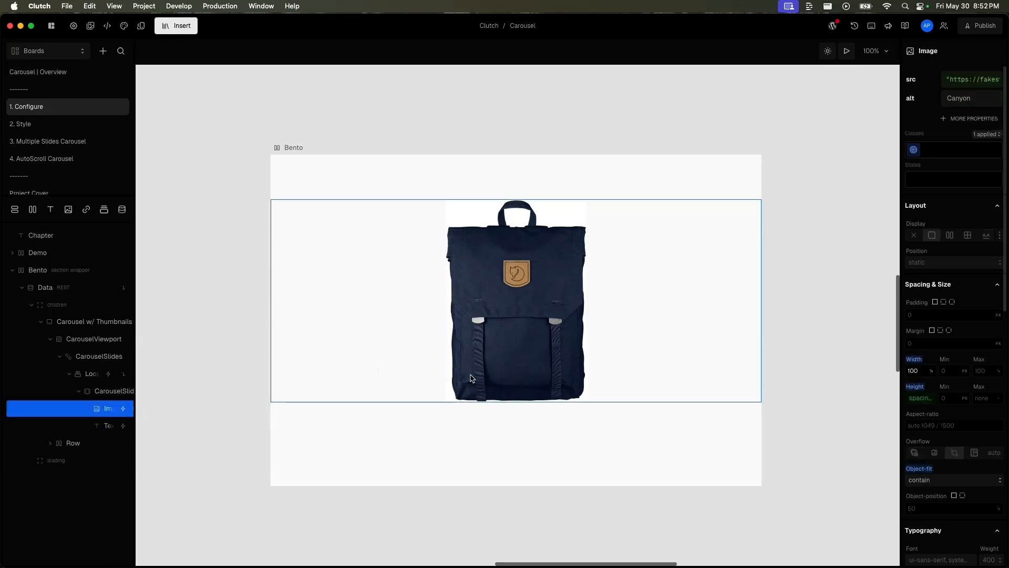
- Preview the carousel and swipe back and forth through the product slides
double_click(489, 357)
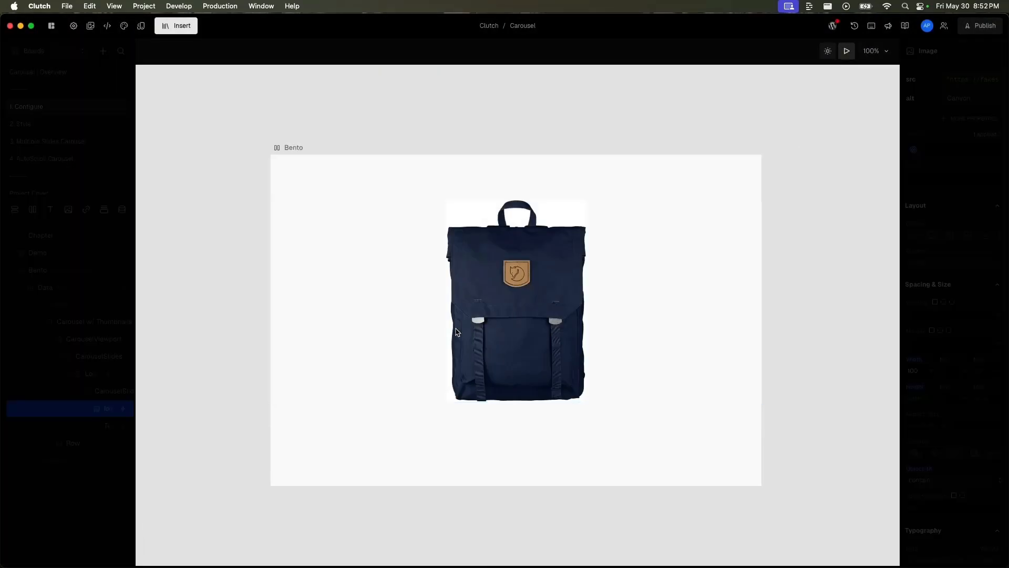
left_click_drag(456, 328, 783, 374)
left_click_drag(449, 354, 811, 421)
left_click_drag(383, 353, 661, 344)
left_click_drag(544, 331, 262, 320)
left_click_drag(374, 335, 331, 389)
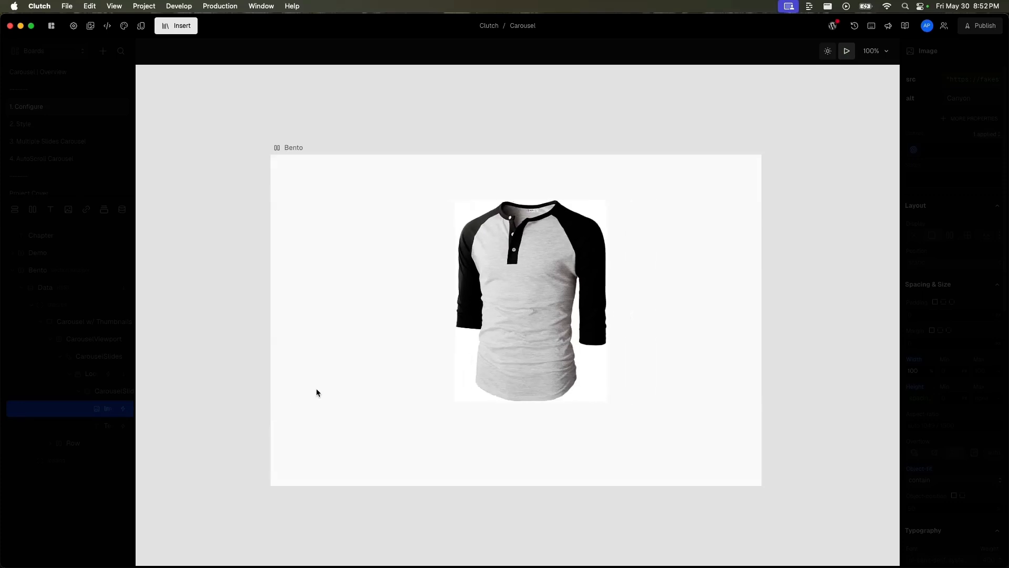
- Wrap the slide's Image and title Text together in a Column and set its align-items to center
left_click(111, 392)
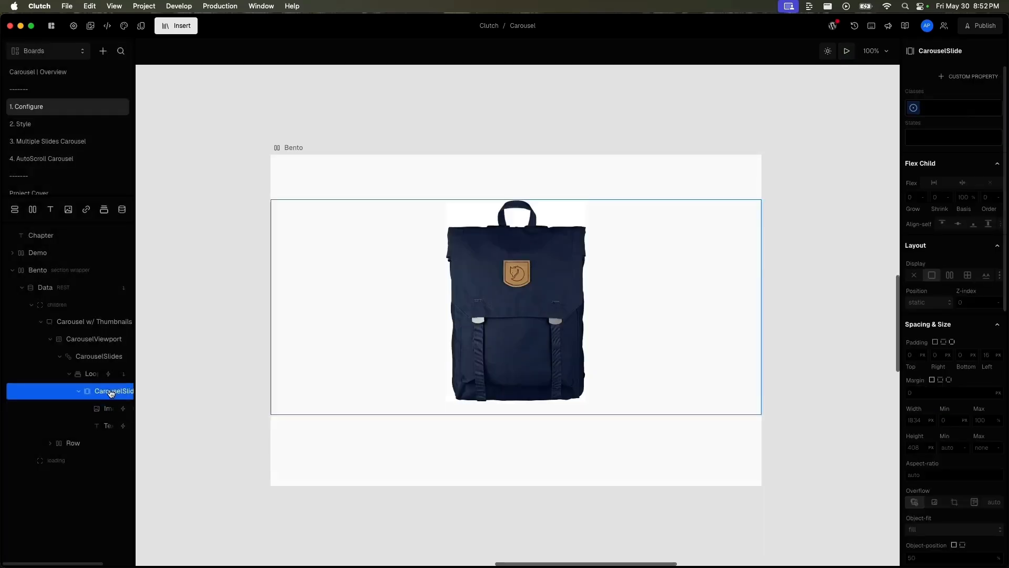
left_click(109, 410)
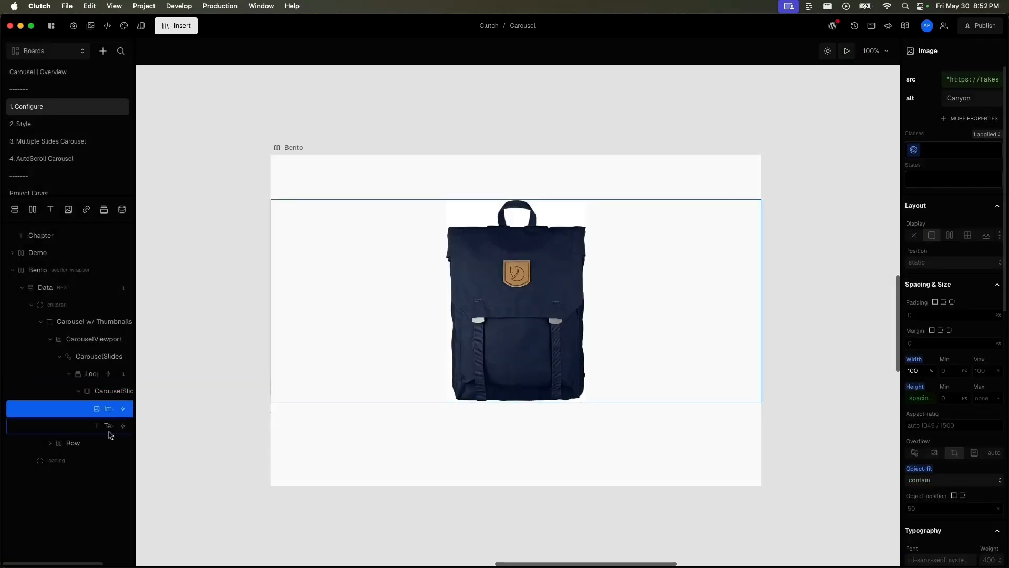
left_click(109, 424)
left_click(108, 408, "shift")
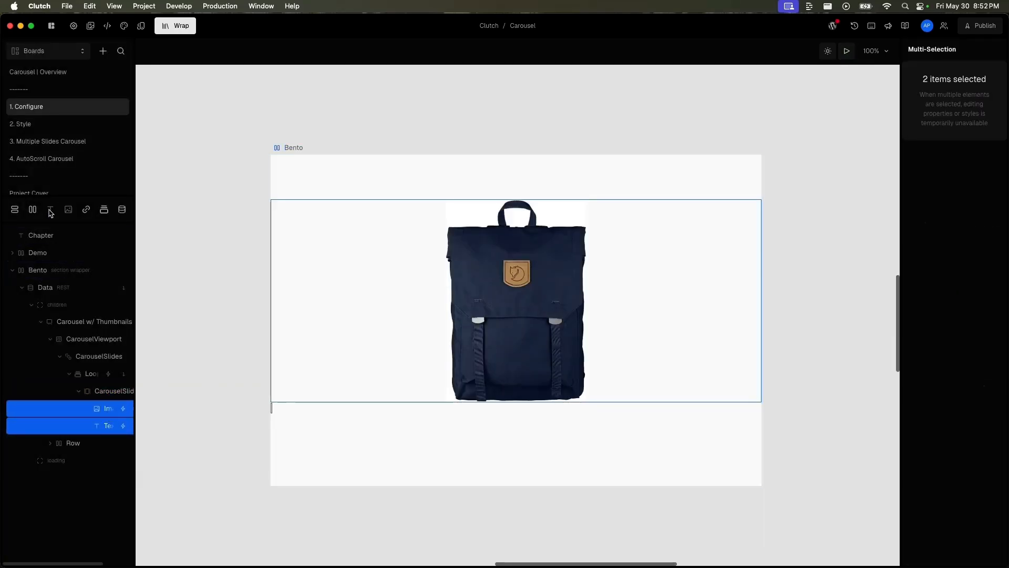
left_click(15, 210)
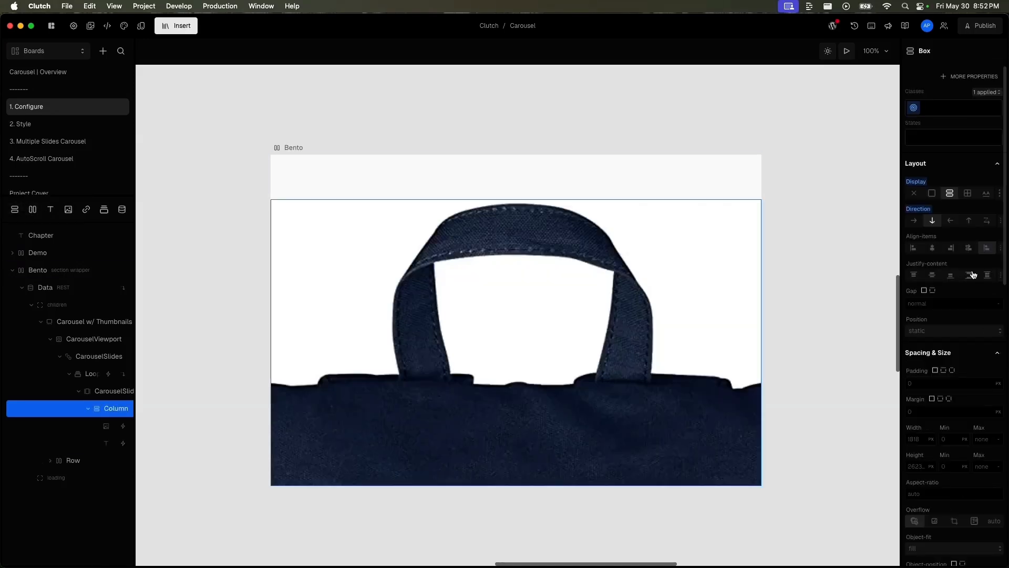
left_click(929, 249)
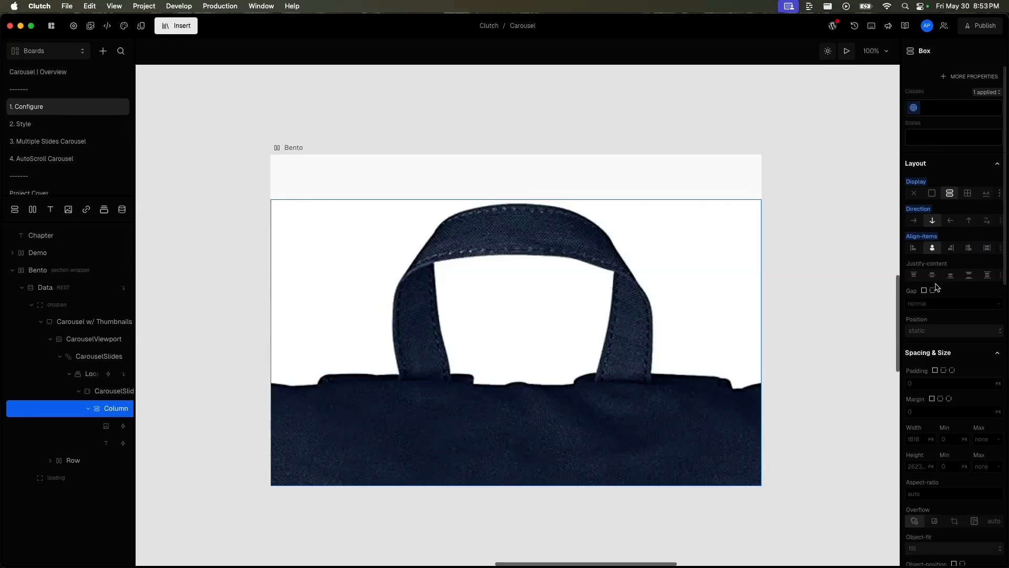
- Set the Column's width to 300 px and check the carousel in preview
left_click(109, 425)
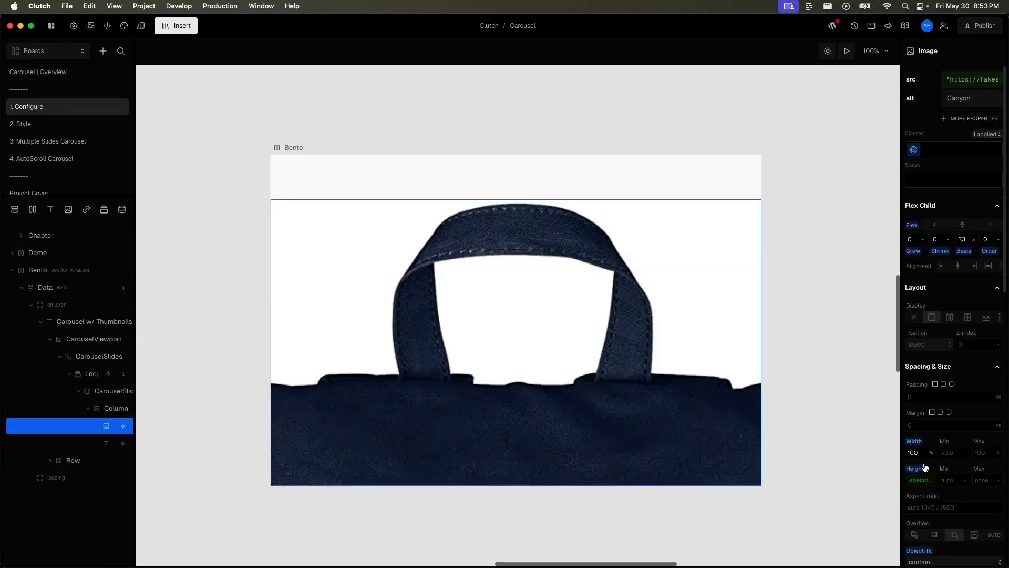
left_click(100, 411)
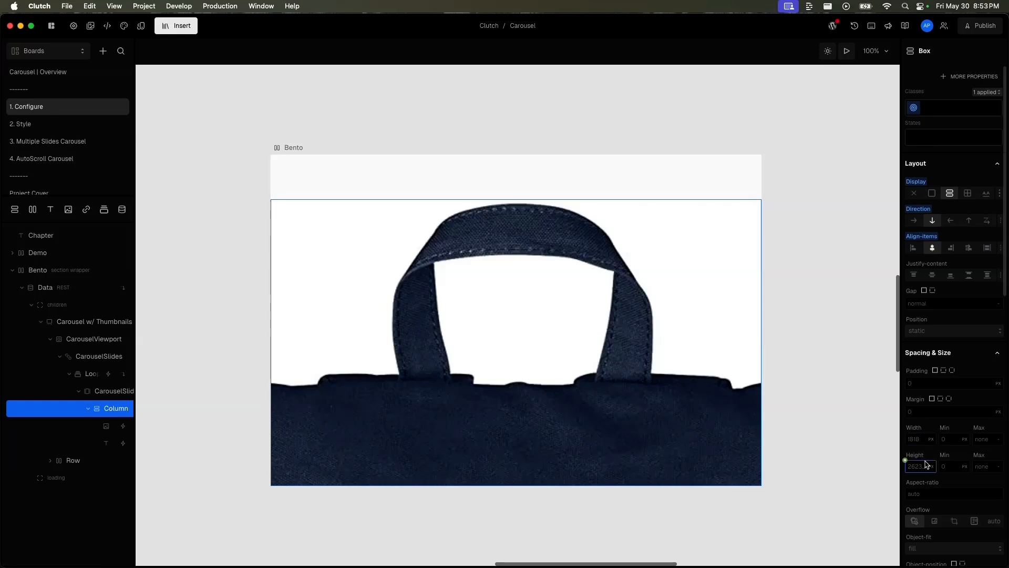
left_click(919, 441)
type("300")
key("Return")
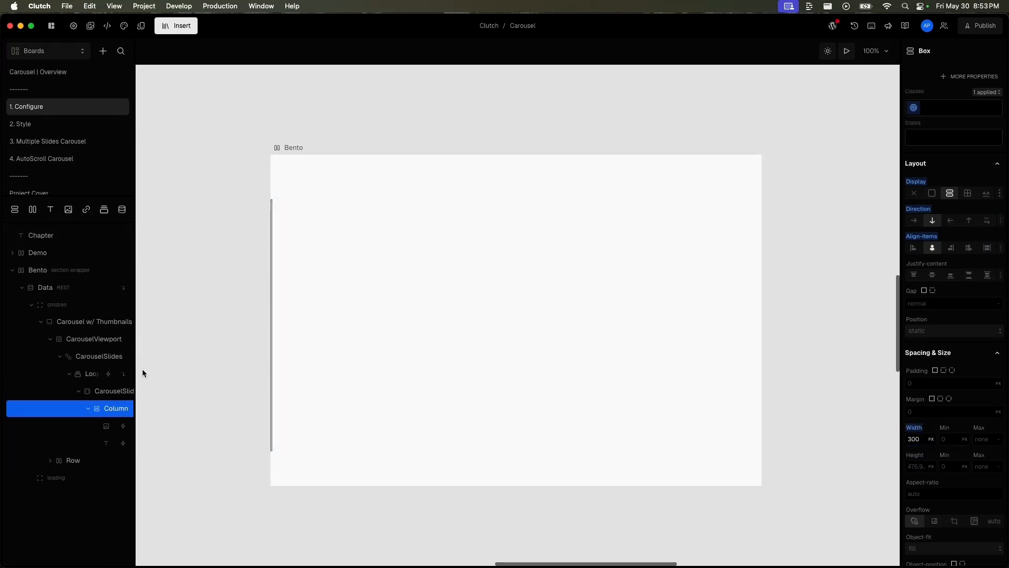
left_click(445, 405)
left_click(847, 51)
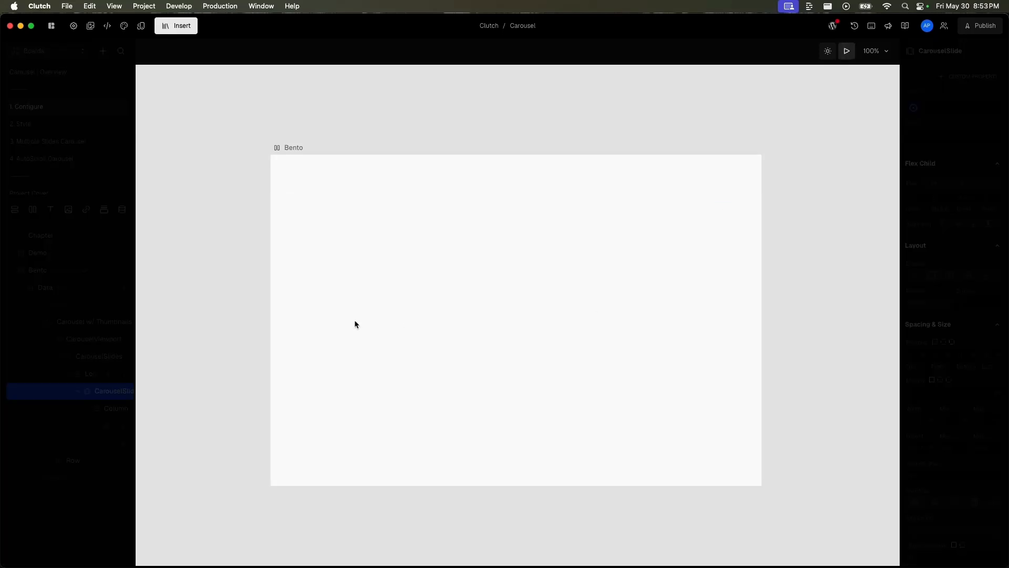
left_click(846, 51)
- Set the CarouselSlide to a flex row display with align-items and justify-content both centered
left_click(104, 406)
scroll(425, 388, "up", 1)
left_click(424, 390)
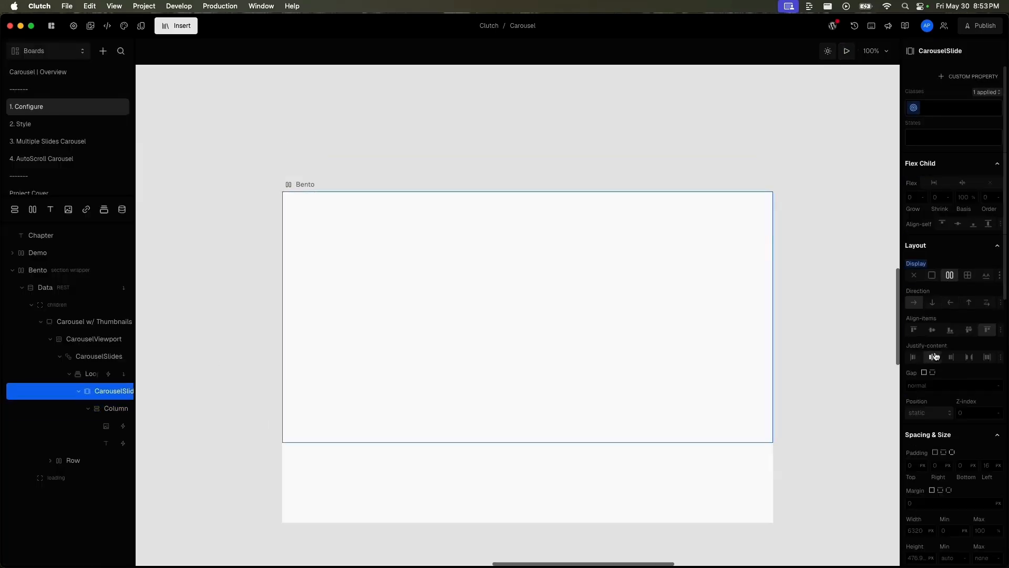
left_click(932, 328)
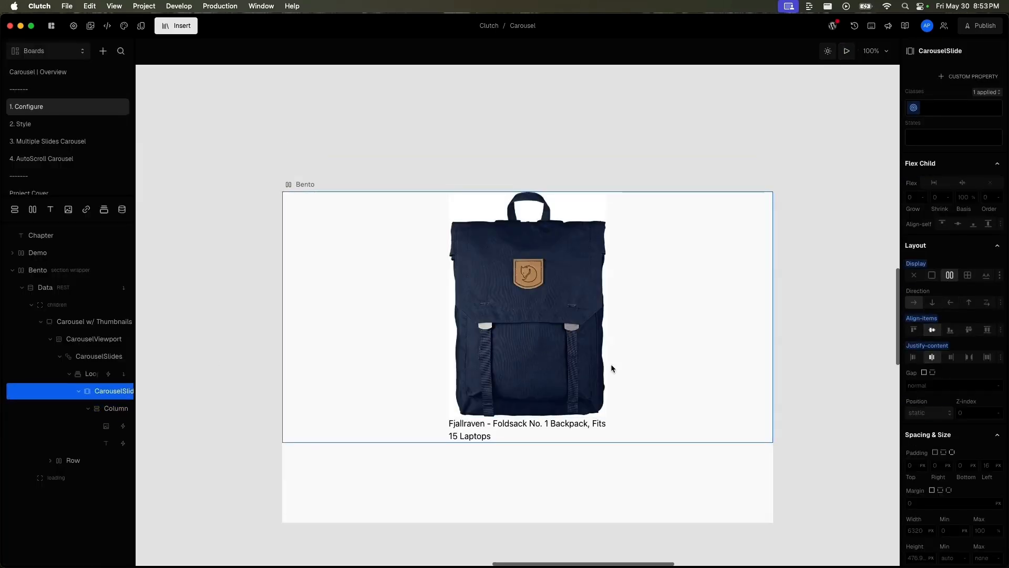
- Examine the carousel's Row, its CarouselIndicators, the slide's Column and the CarouselSlide
left_click(302, 184)
left_click(51, 462)
left_click(89, 477)
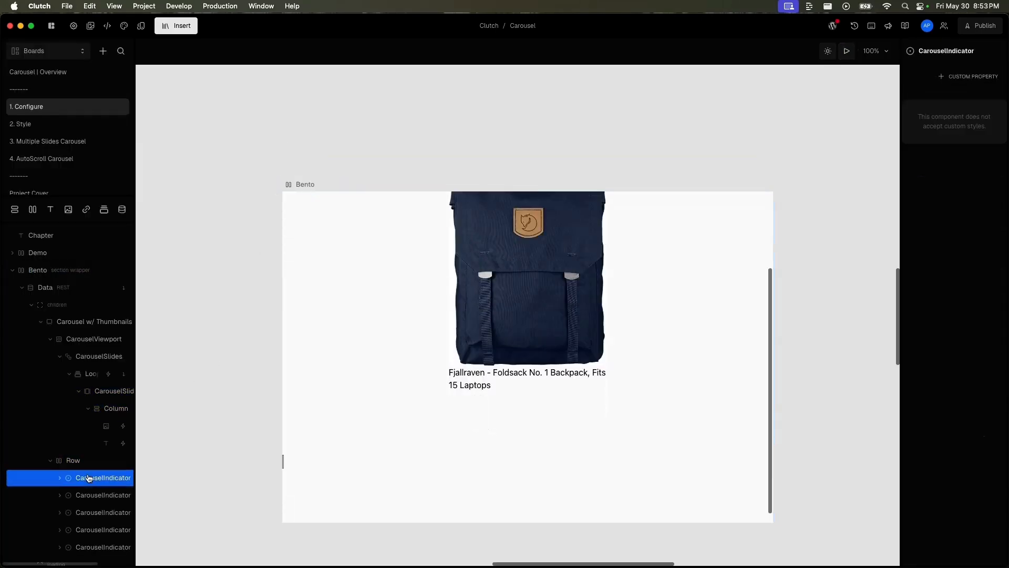
left_click(88, 462)
scroll(88, 463, "down", 1)
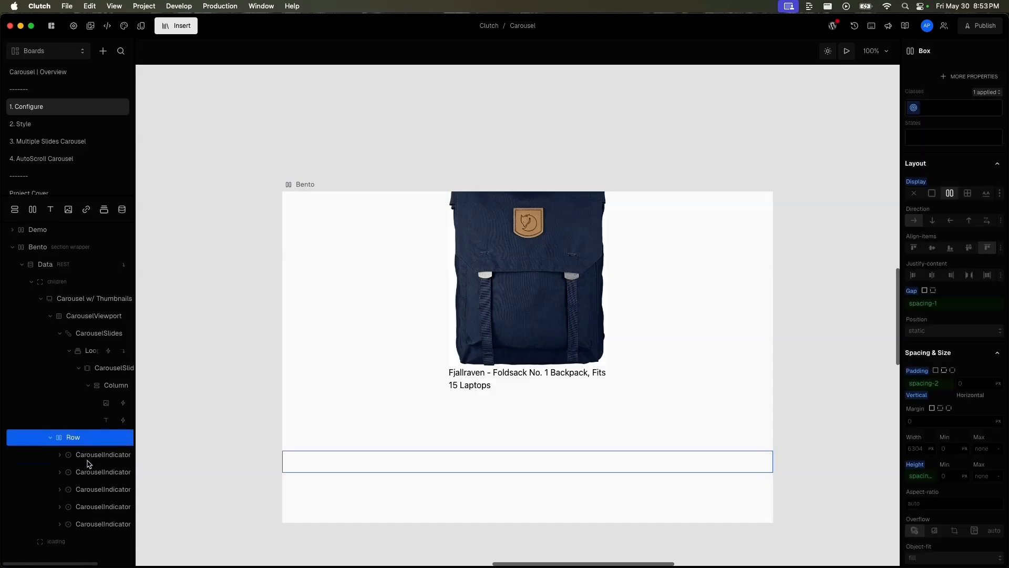
left_click(79, 458)
left_click(84, 473)
left_click(85, 459)
left_click(88, 444)
left_click(113, 381)
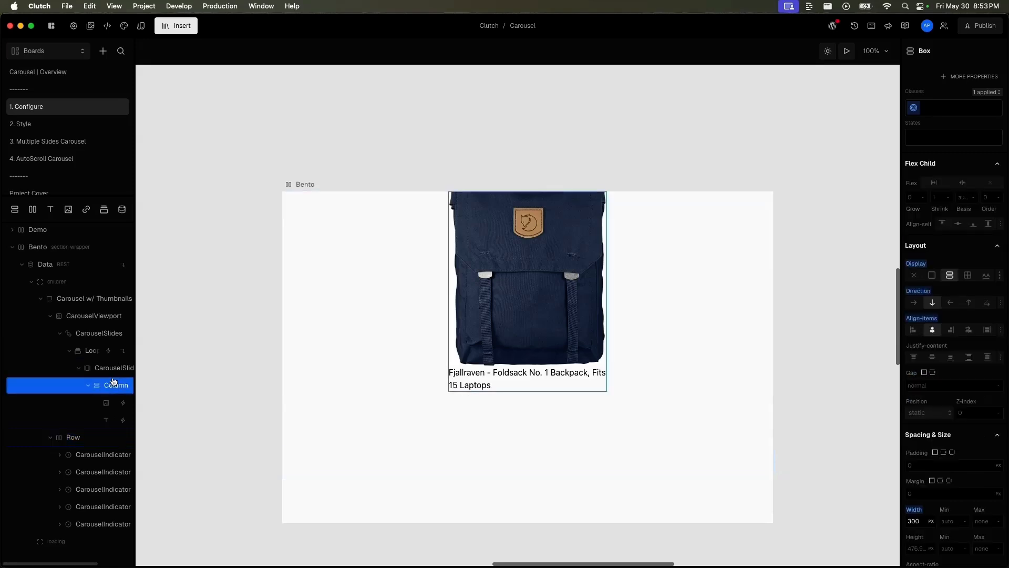
left_click(114, 372)
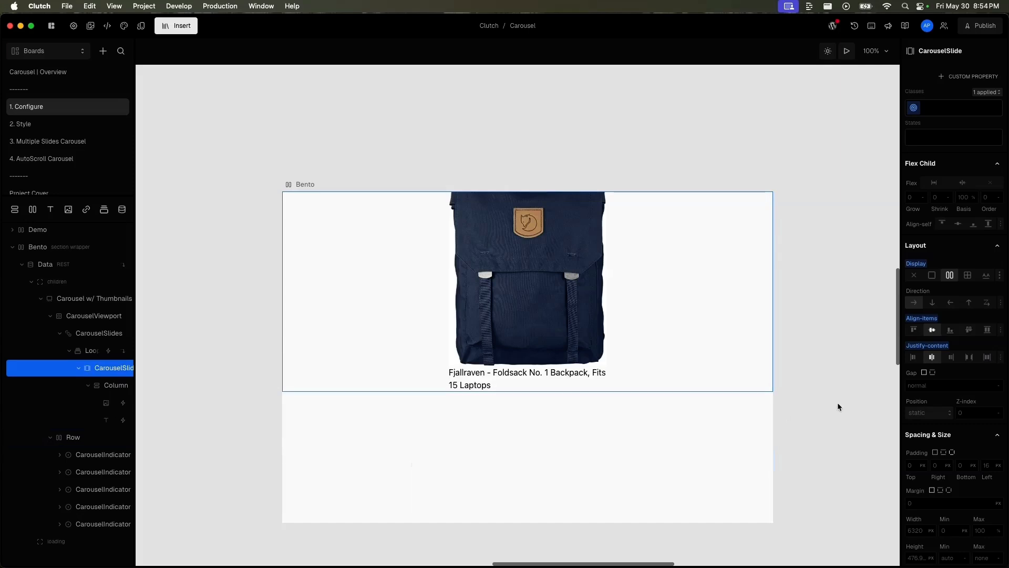
- Make the Bento board taller so the whole slide fits, and check the carousel in preview
left_click(303, 184)
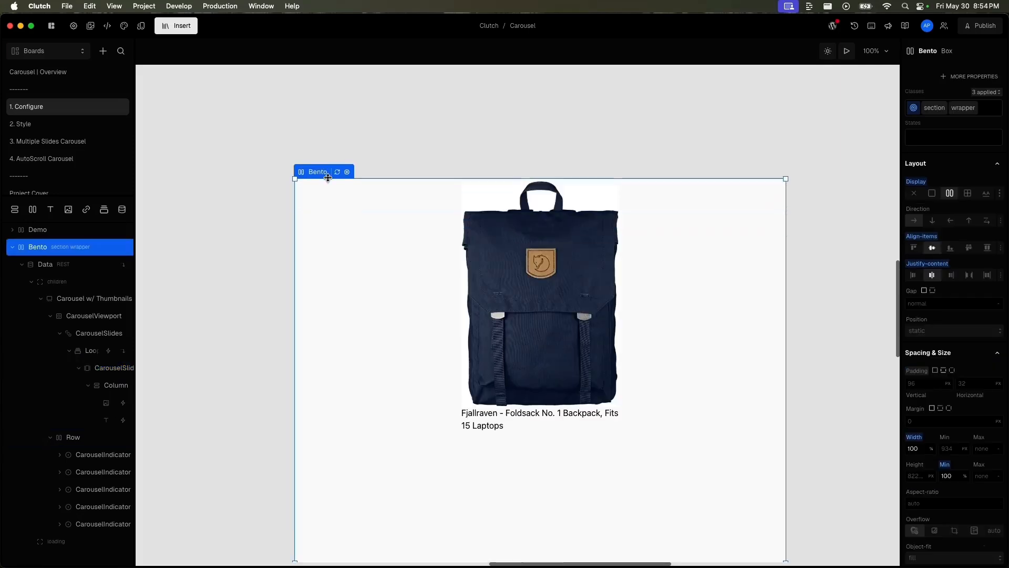
left_click(114, 368)
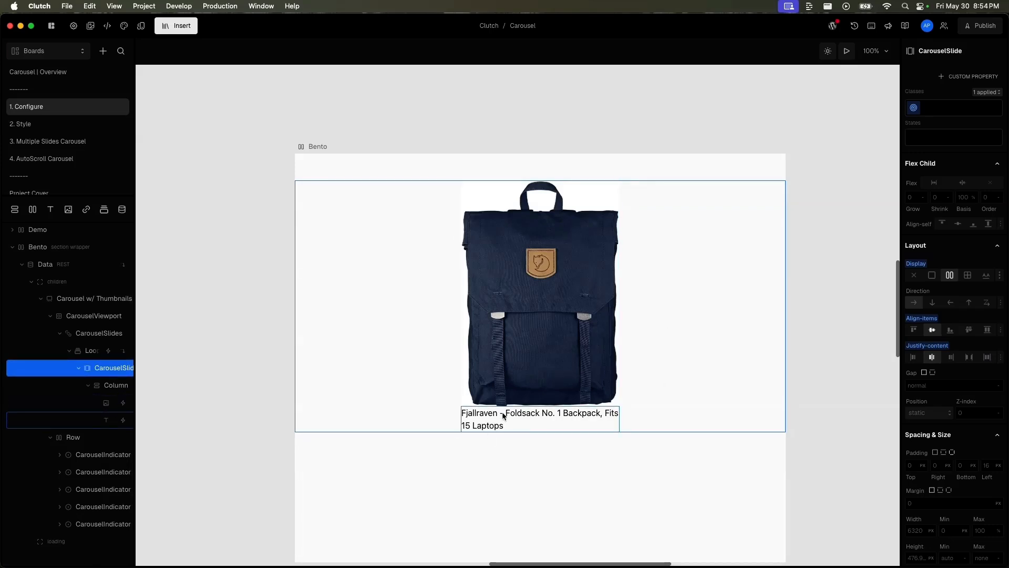
scroll(457, 425, "down", 2)
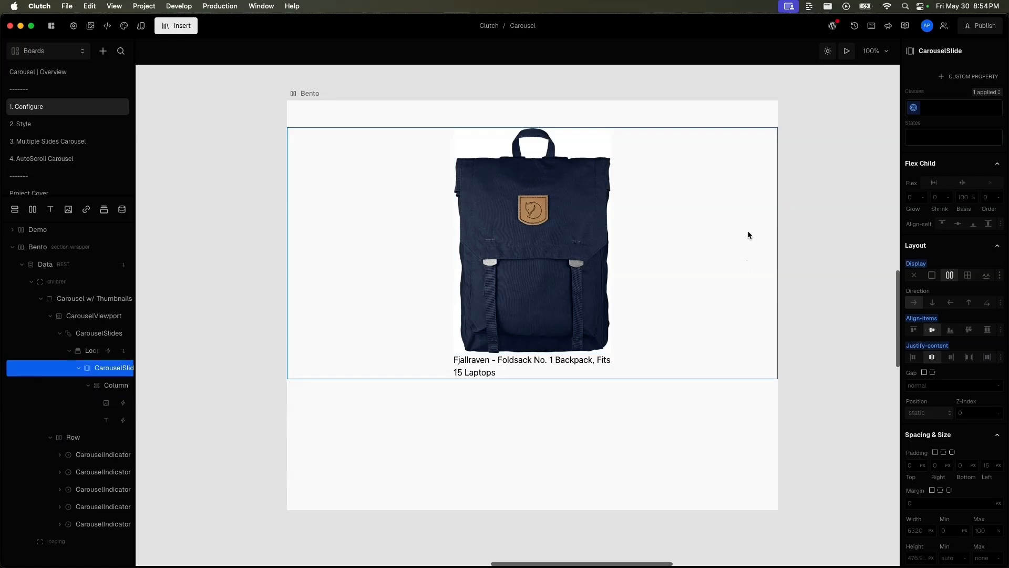
left_click(847, 51)
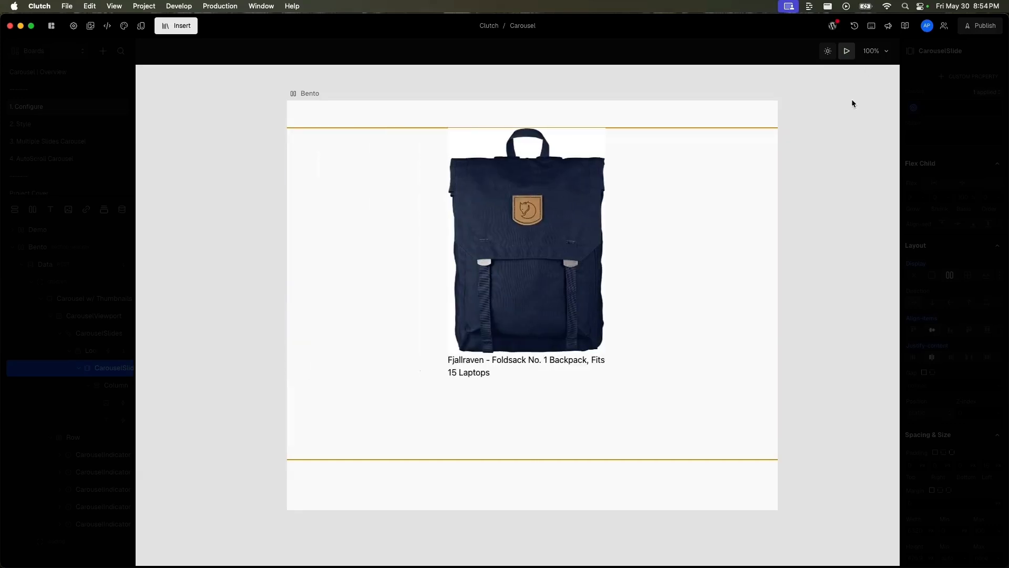
left_click(848, 56)
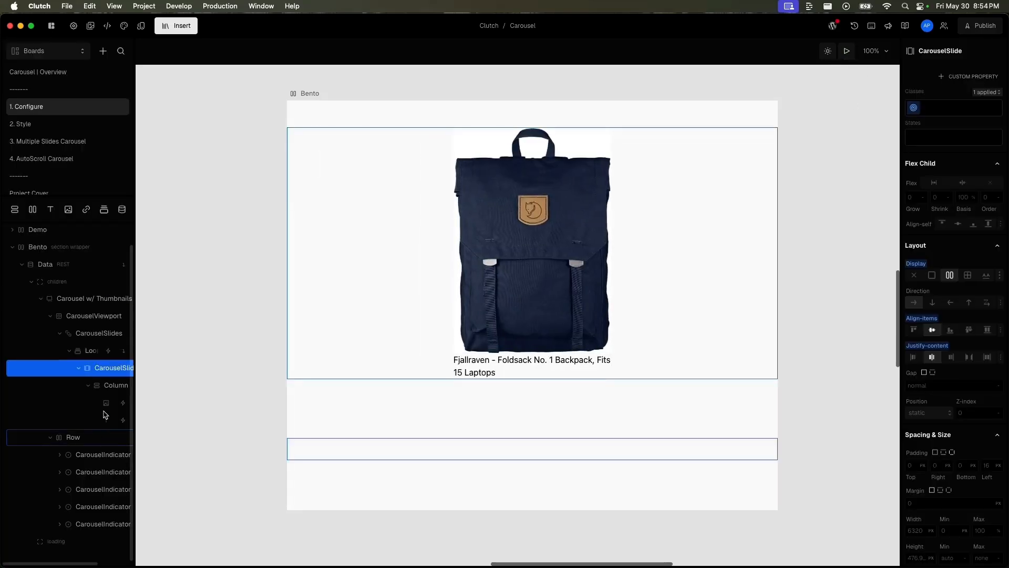
- Delete the last four CarouselIndicators from the Row, keeping only the first one
left_click(97, 462)
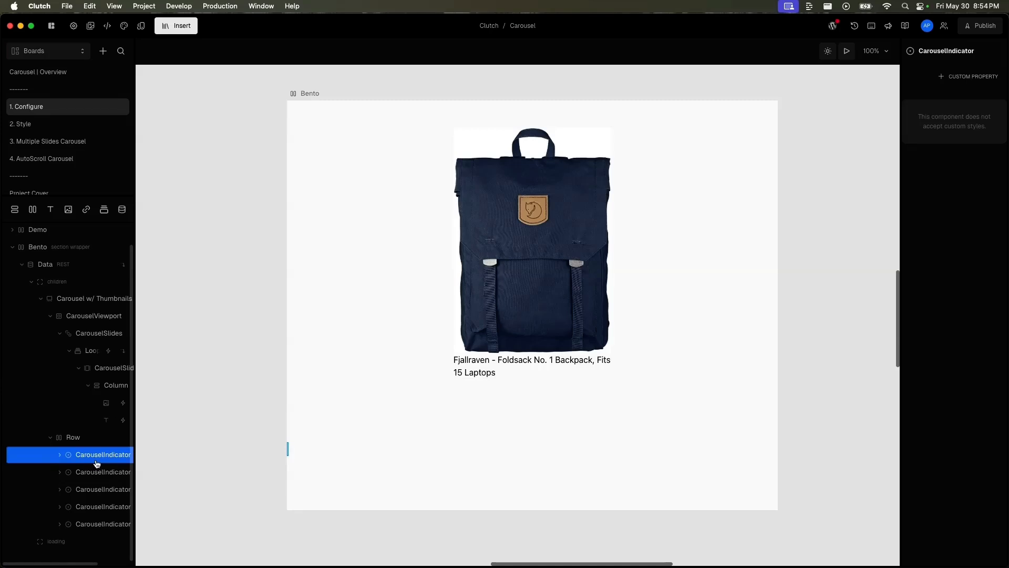
left_click(93, 489)
left_click(92, 508)
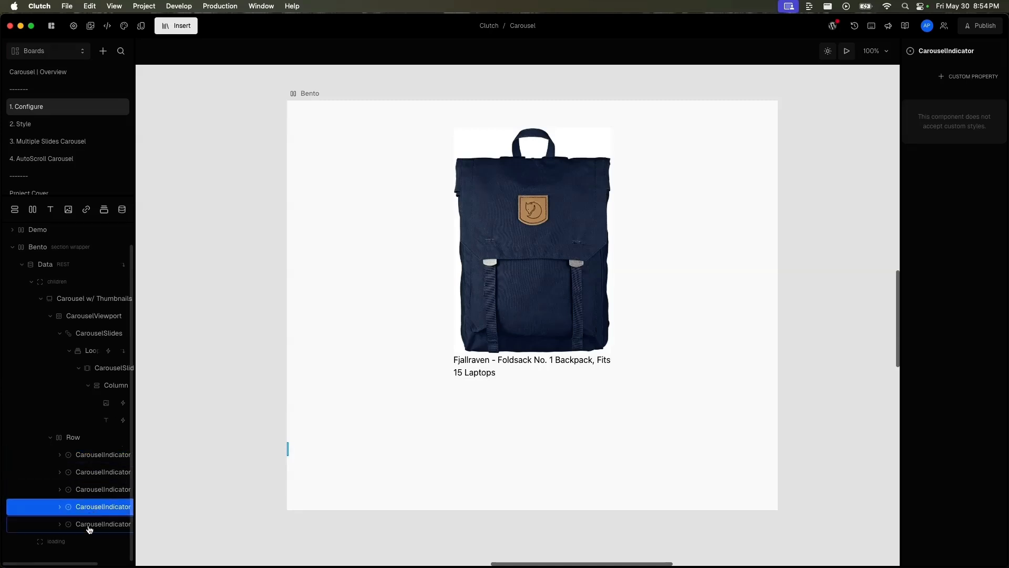
left_click(90, 525)
left_click(88, 457)
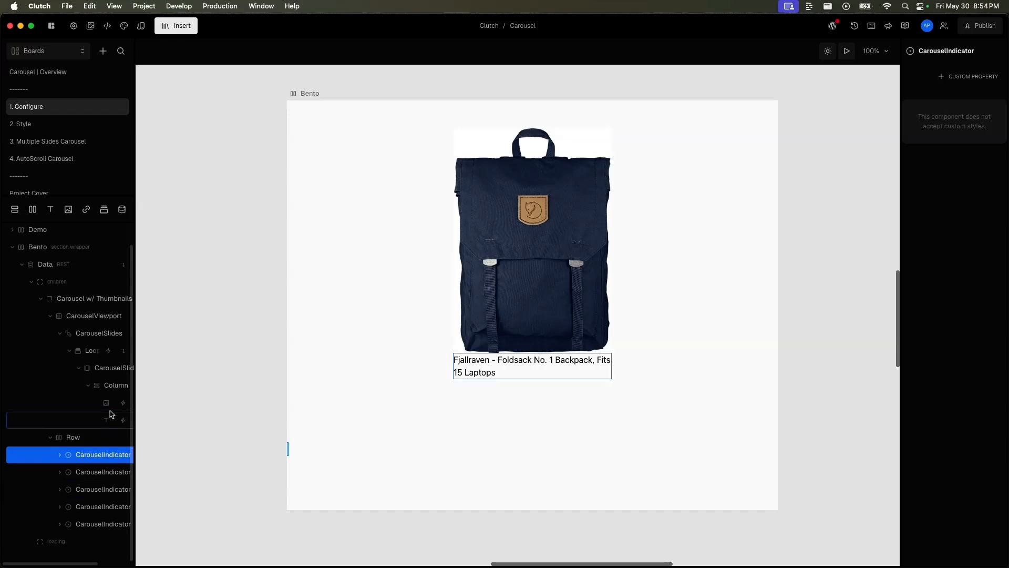
left_click(92, 357)
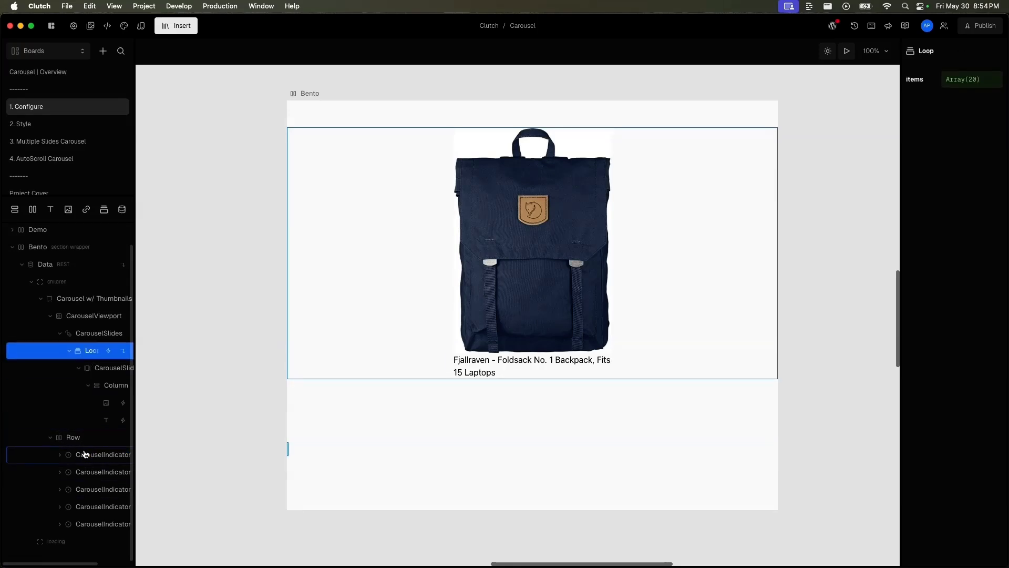
left_click(87, 479)
left_click(87, 524, "shift")
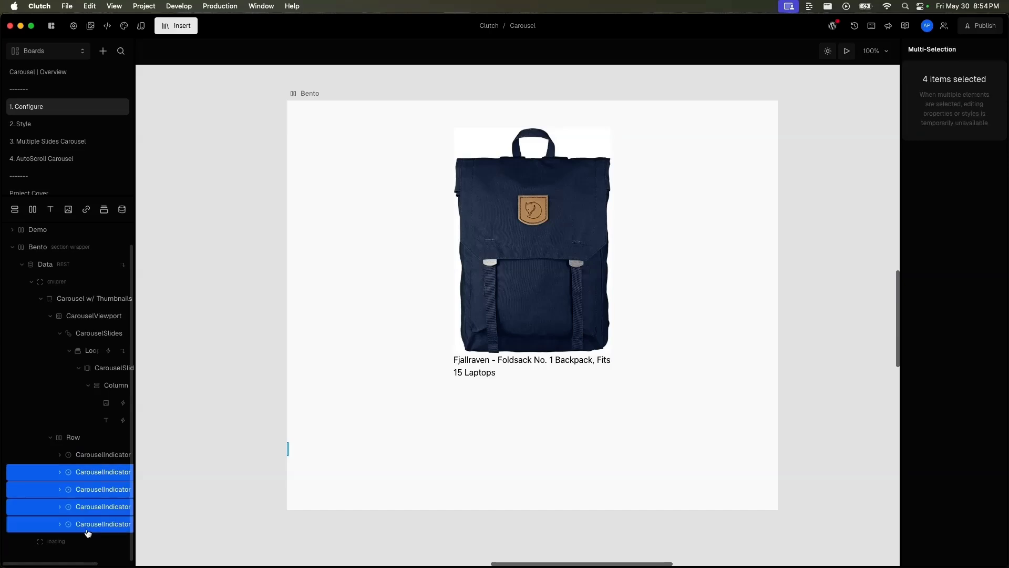
key("Delete")
- Wrap the remaining CarouselIndicator in a Loop and bind the Loop's items to the REST data
left_click(98, 466)
left_click(99, 482)
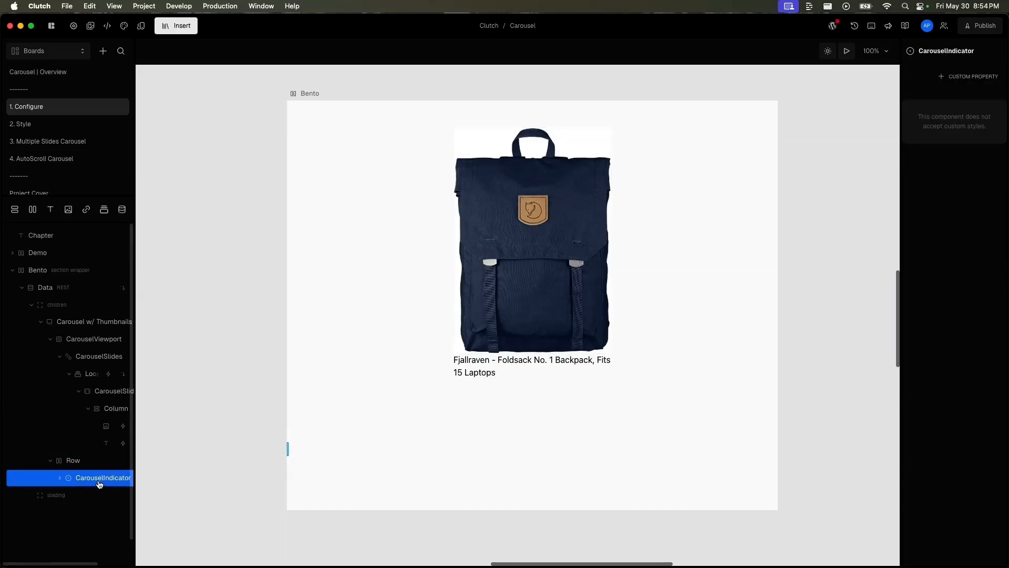
left_click(98, 205)
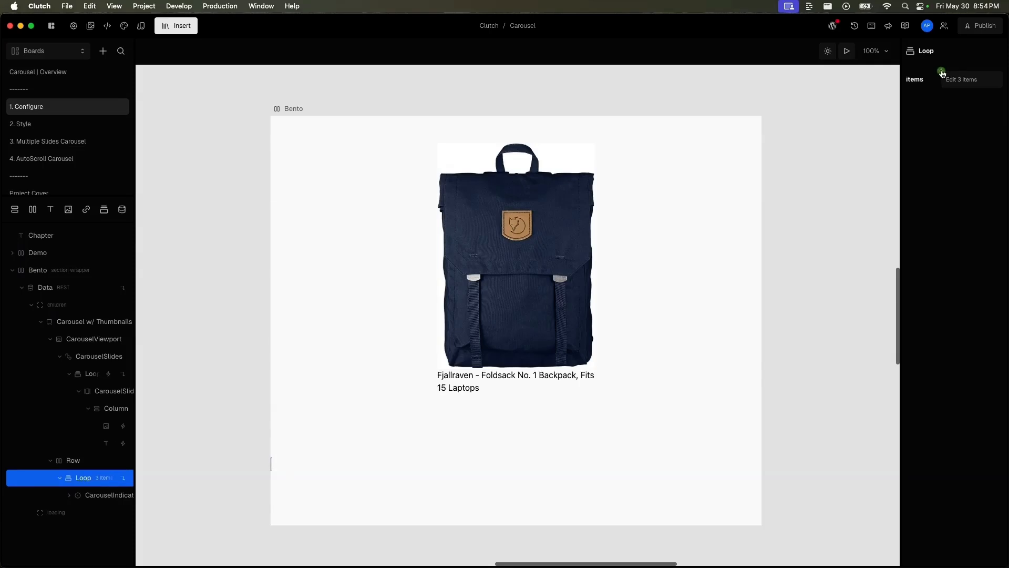
left_click(941, 74)
left_click(788, 171)
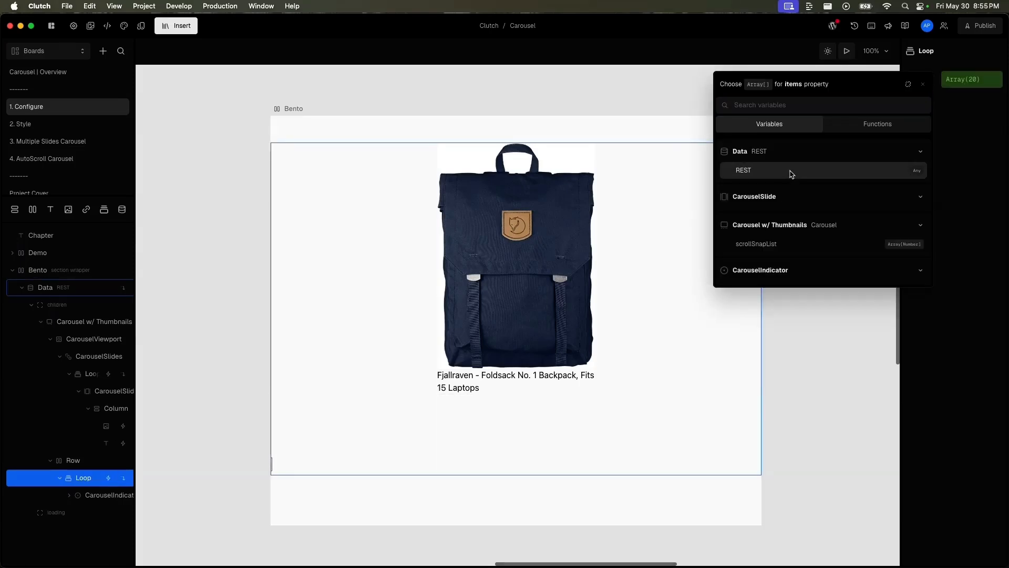
left_click(121, 512)
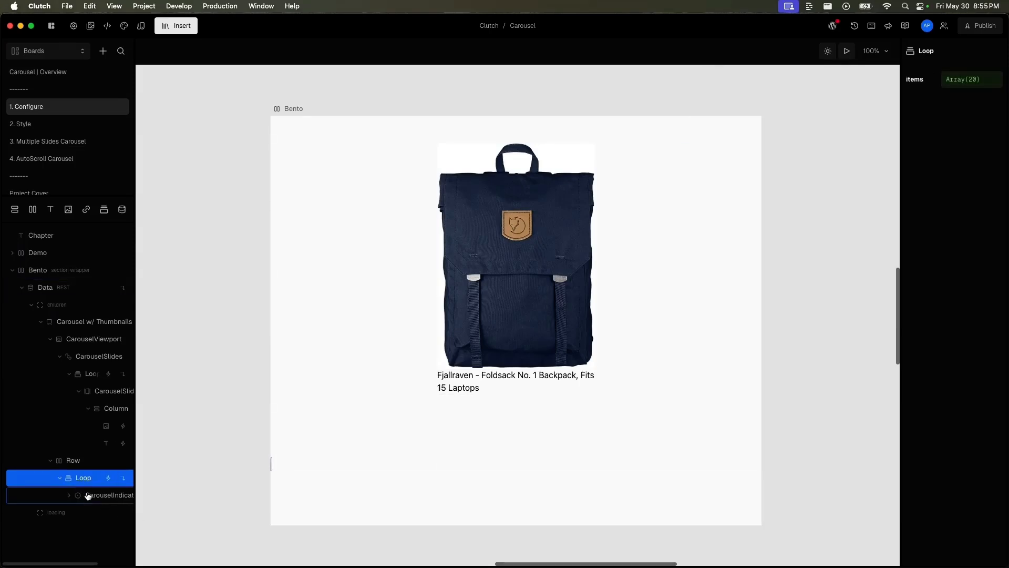
- Bind the src of the Image inside the CarouselIndicator to the Loop item's image field
left_click(87, 496)
left_click(95, 514)
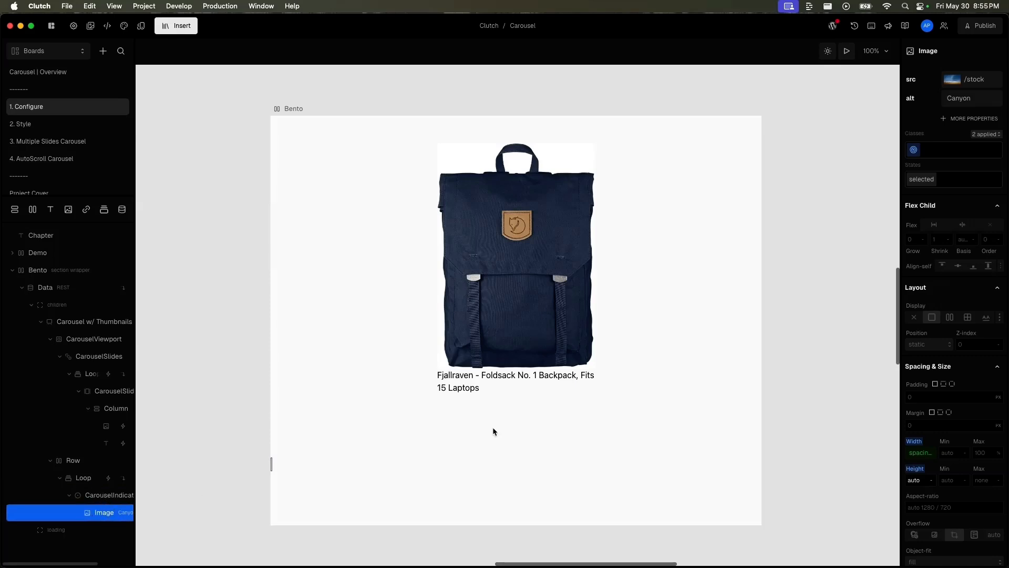
left_click(940, 77)
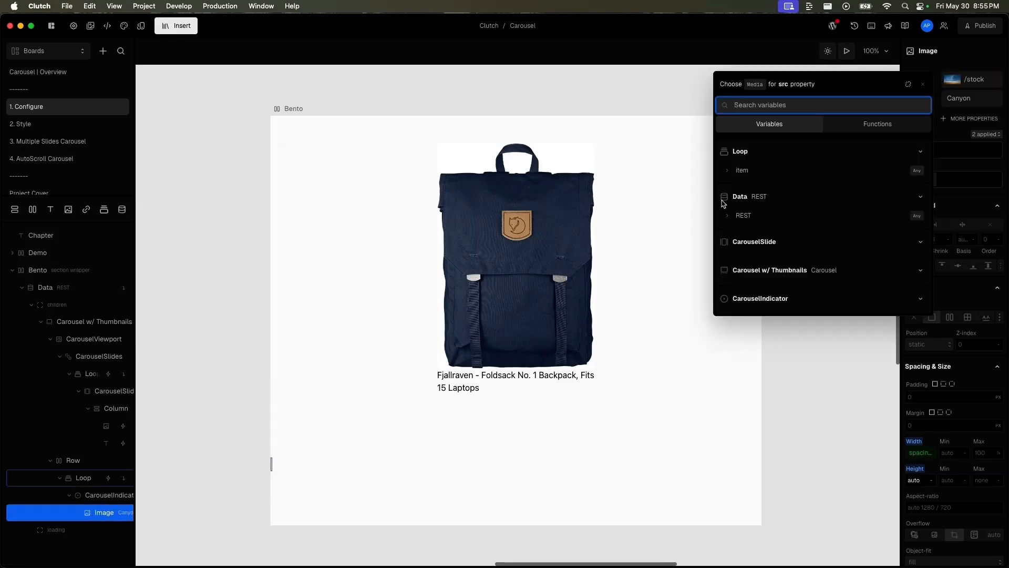
left_click(742, 169)
left_click(773, 236)
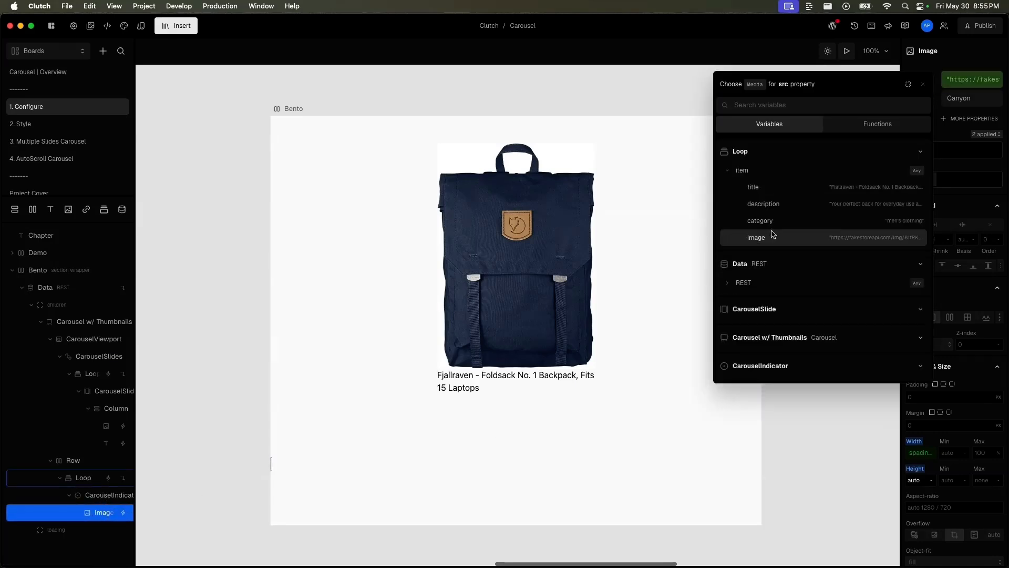
- Inspect the indicator Row and its thumbnail Image, and check the carousel in the browser preview
left_click(97, 499)
left_click(97, 500)
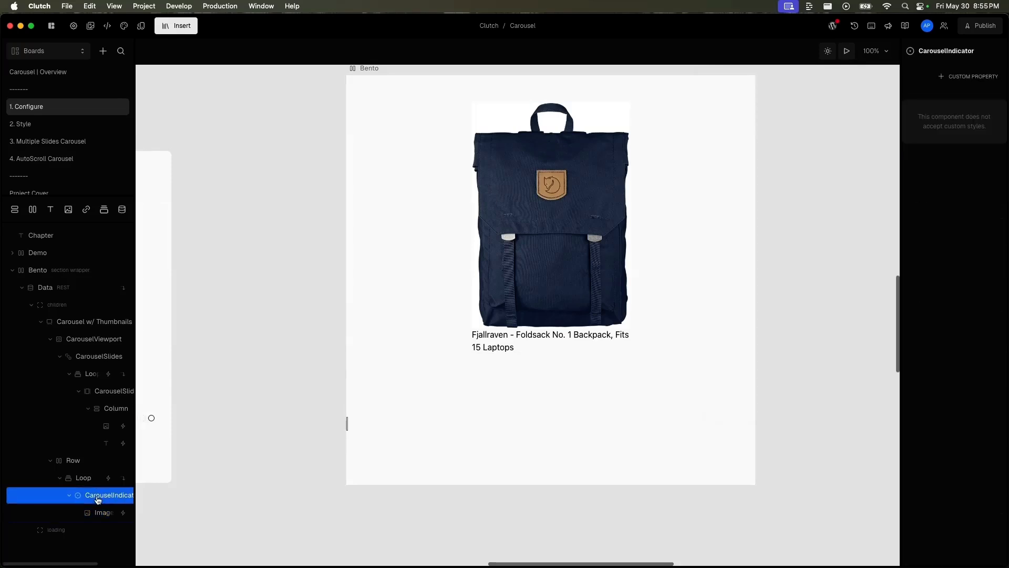
left_click(88, 483)
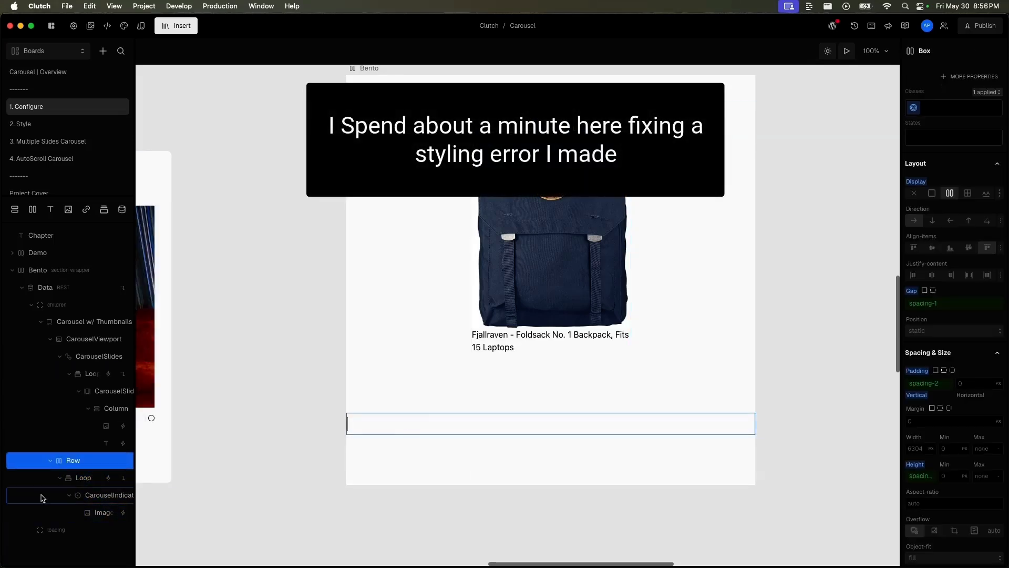
left_click(104, 512)
left_click(919, 480)
left_click(349, 427)
left_click(369, 68)
left_click(846, 51)
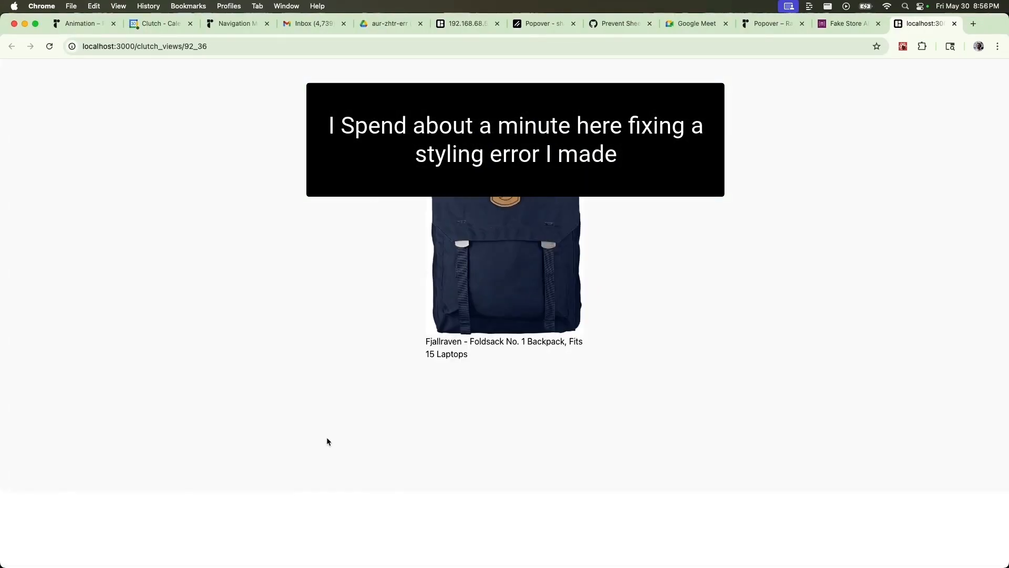
key("super+Tab")
- Set the CarouselSlide's width to 400 px
left_click(445, 344)
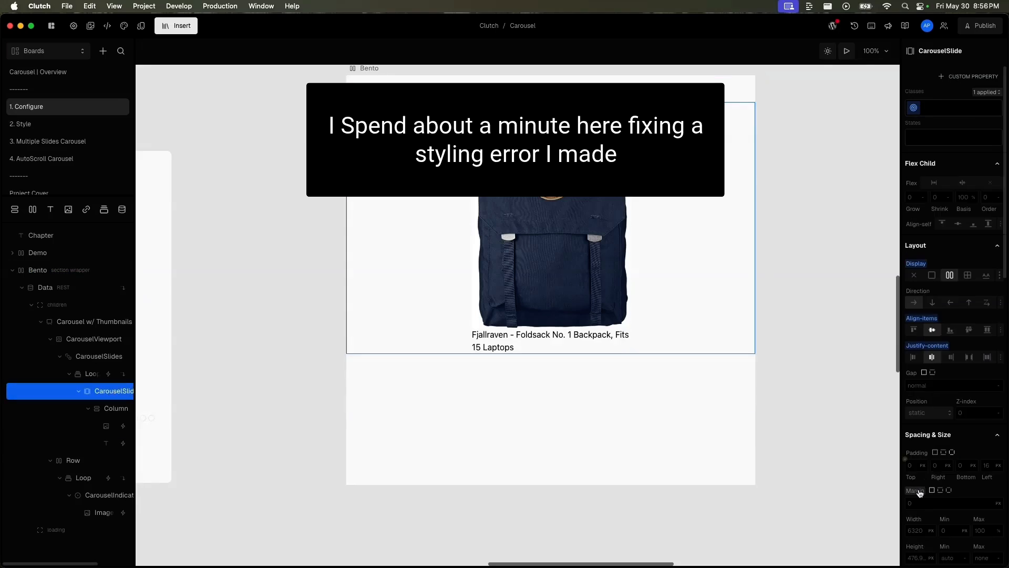
scroll(921, 466, "down", 2)
left_click(917, 488)
type("400")
key("Return")
- Check the slide, its Column and the title Text on the Bento board and in preview
scroll(529, 350, "right", 2)
left_click(295, 99)
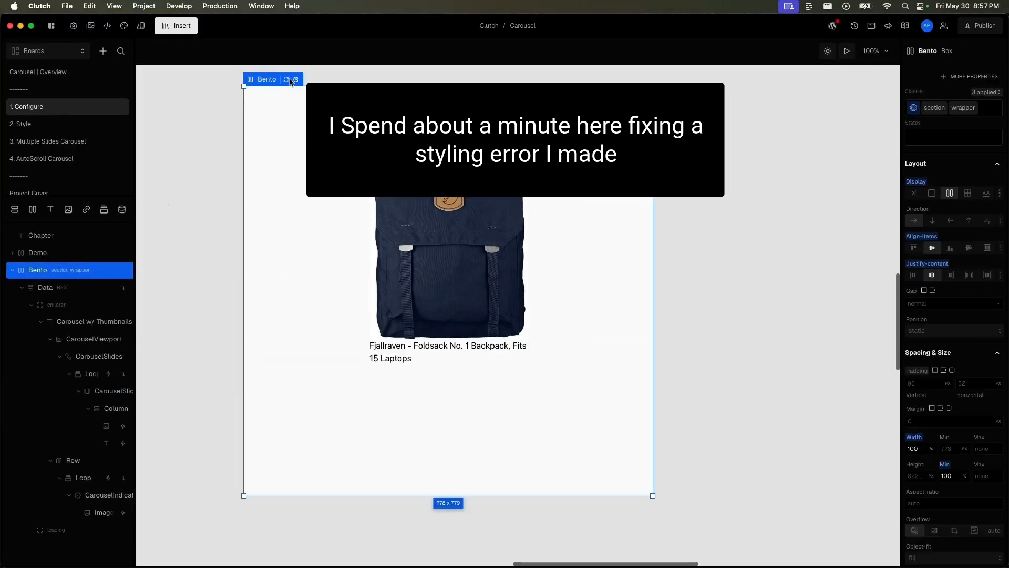
left_click(114, 391)
left_click(116, 409)
left_click(116, 443)
scroll(319, 450, "left", 1)
left_click(320, 450)
left_click(847, 51)
left_click(846, 51)
- Examine the nesting and styles of the CarouselViewport, CarouselSlides, Loop, CarouselSlide and Column
left_click(94, 339)
left_click(38, 270)
scroll(660, 394, "down", 5)
scroll(660, 391, "left", 3)
left_click(90, 375)
left_click(90, 340)
left_click(60, 358)
left_click(95, 374)
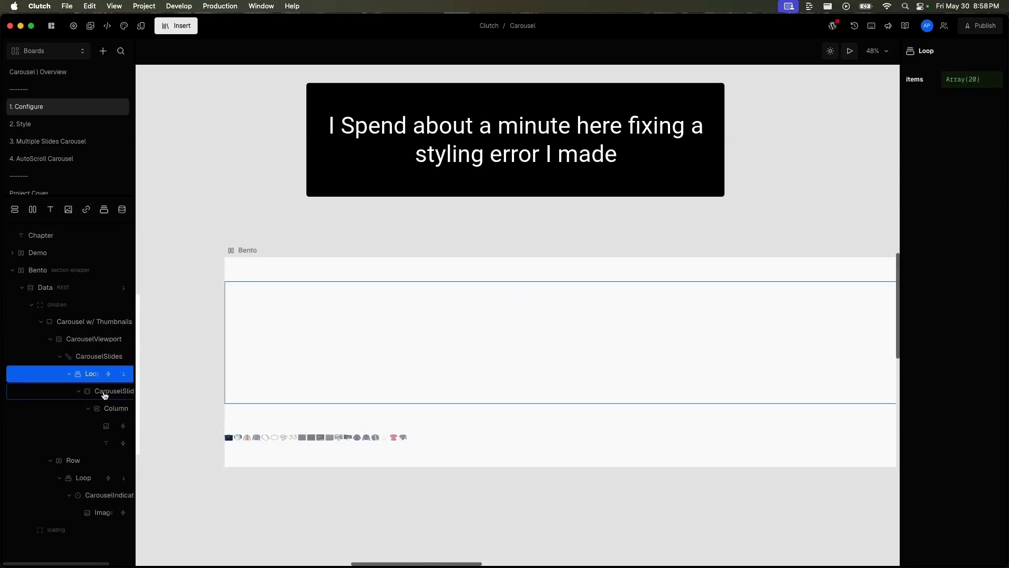
left_click(101, 392)
left_click(107, 410)
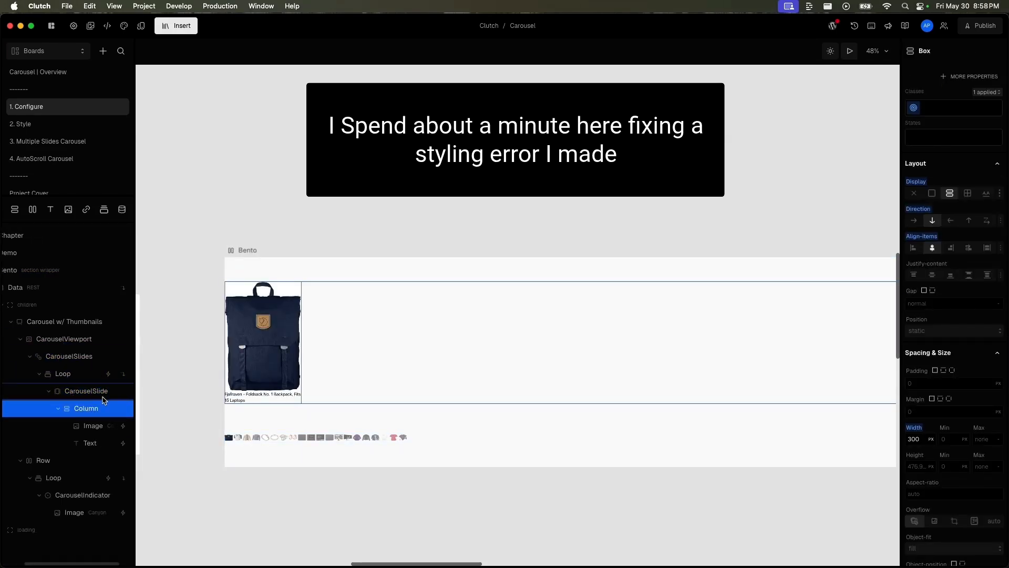
scroll(106, 417, "left", 1)
left_click(102, 392)
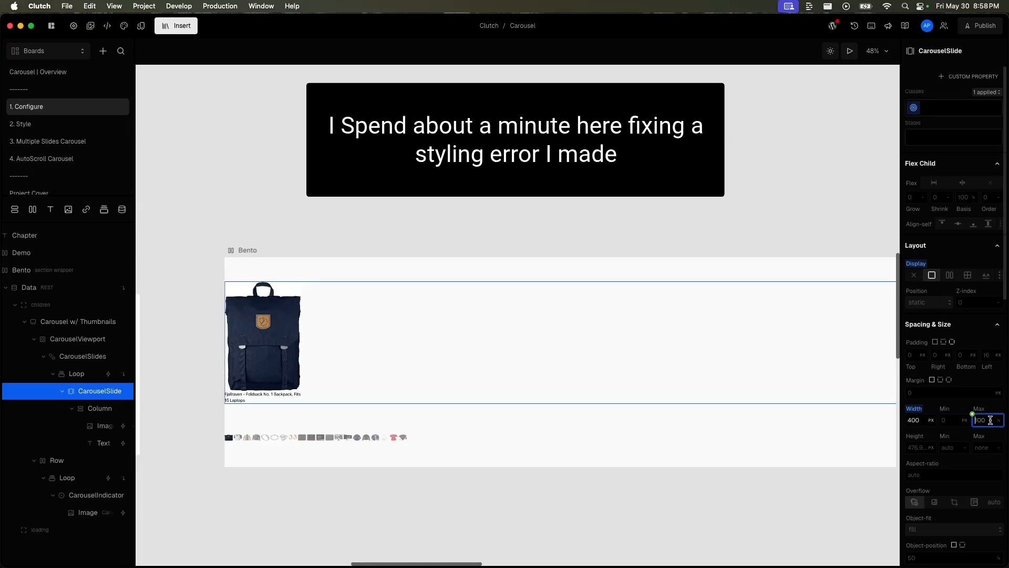
- Resize the Bento board to about 1129 × 1131
left_click(467, 316)
scroll(468, 317, "right", 10)
left_click_drag(859, 463, 164, 510)
scroll(219, 466, "left", 12)
scroll(219, 466, "down", 5)
left_click_drag(661, 436, 332, 460)
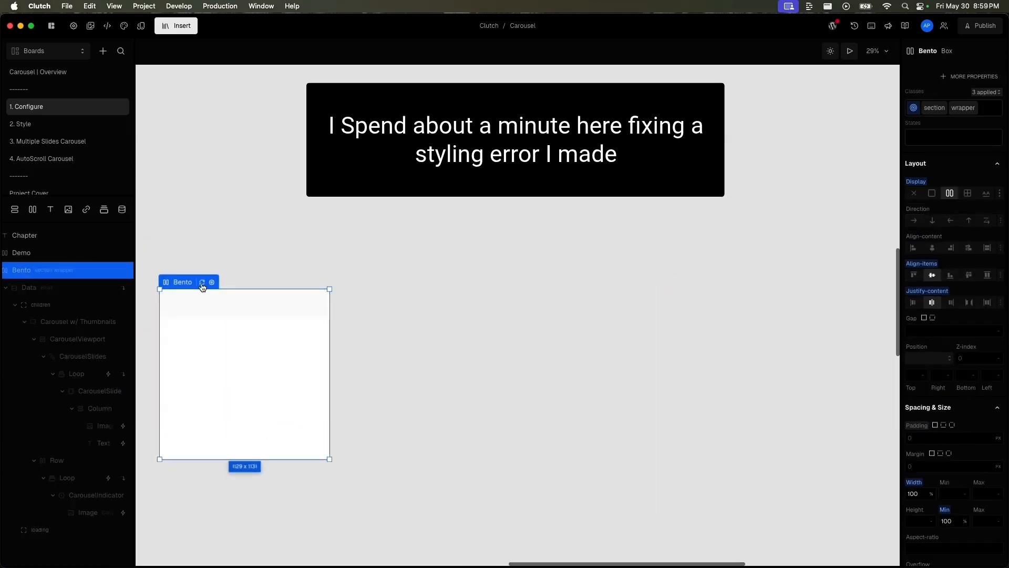
scroll(203, 286, "left", 2)
- Check the CarouselSlide and Column styles and enlarge the Bento board in both directions
left_click(91, 395)
left_click(103, 412)
left_click(932, 428)
left_click(260, 255)
left_click_drag(408, 432, 594, 526)
- Set the slide Column's width to 100% and its height to 300 px
left_click(113, 430)
left_click(912, 452)
left_click(102, 408)
left_click(914, 439)
scroll(563, 407, "down", 1)
left_click(914, 466)
type("300")
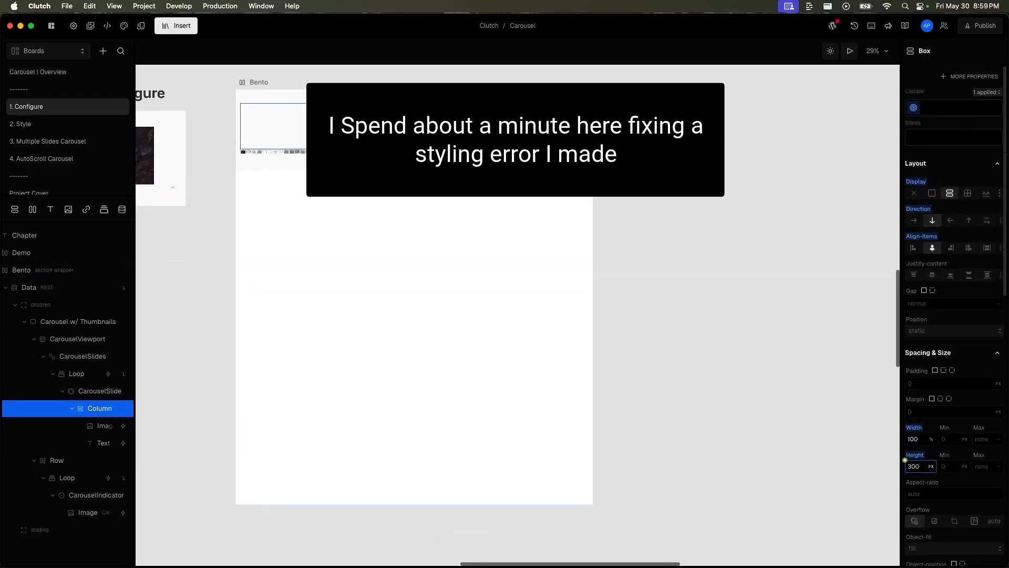
- Collapse the indicator Row, try a height of 300 on the slide's Image and set its width to 300 px
scroll(343, 253, "up", 5)
left_click(35, 339)
left_click(37, 356)
left_click(38, 339)
left_click(102, 412)
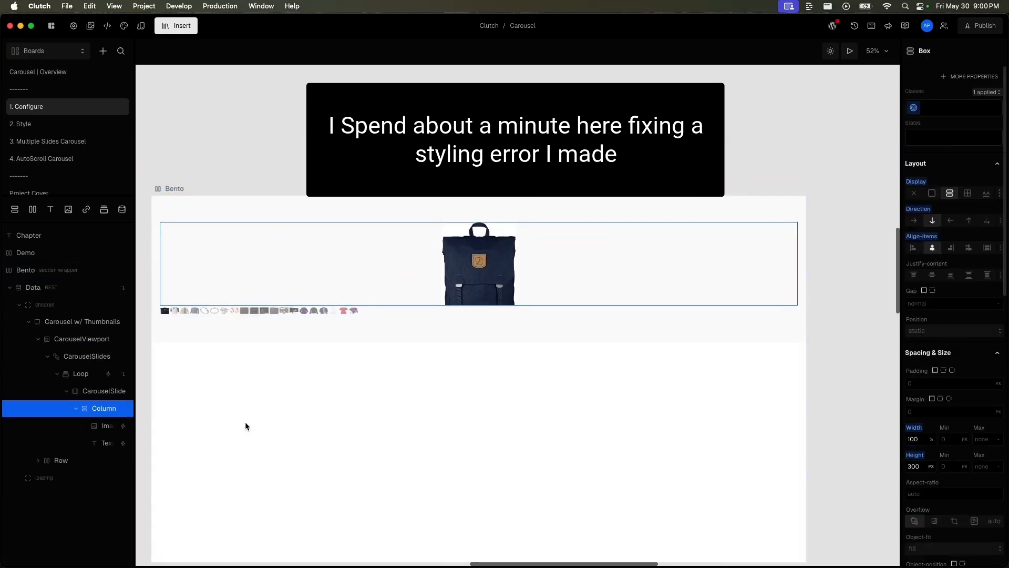
left_click(106, 426)
left_click(925, 482)
left_click(891, 357)
left_click(912, 479)
type("300")
left_click(913, 453)
type("300px")
- Clear the slide Column's width and height values
left_click(104, 408)
left_click(914, 455, "alt")
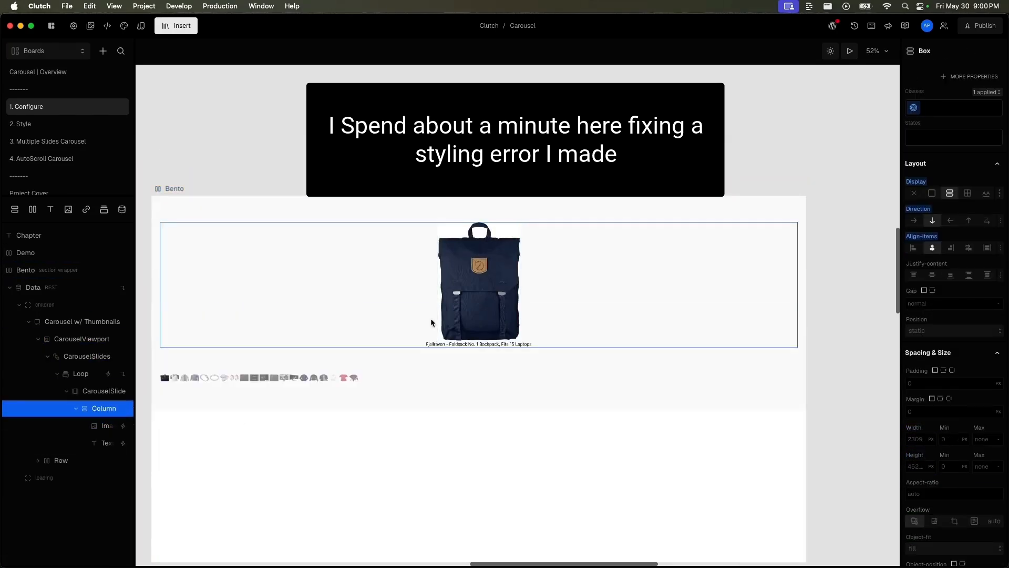
scroll(491, 318, "left", 2)
- Try narrowing the Bento board to about 1678 wide and fit its height to the content
left_click(228, 177)
left_click_drag(850, 294, 655, 315)
scroll(655, 315, "down", 8)
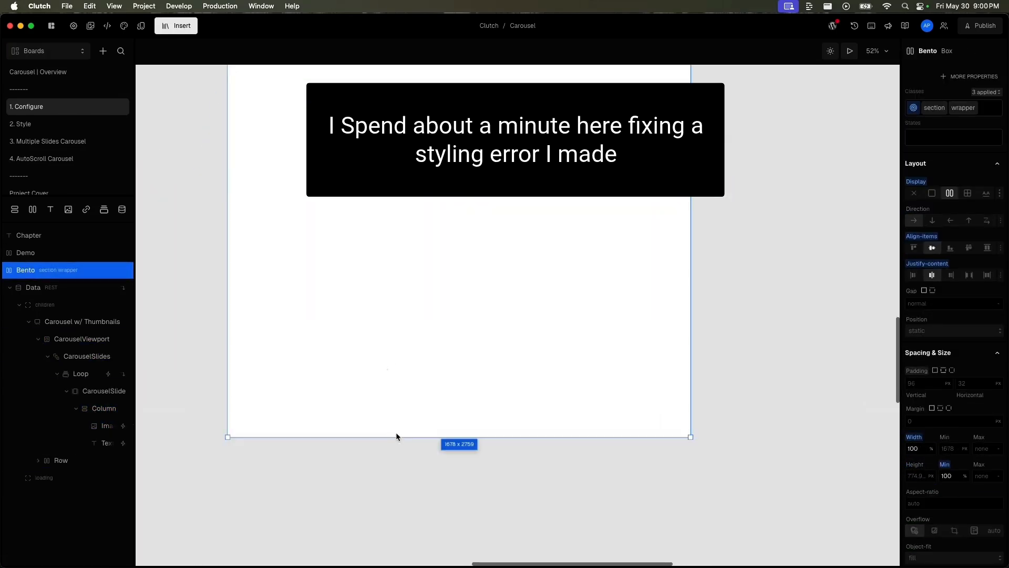
double_click(394, 438)
scroll(618, 317, "up", 5)
scroll(618, 317, "up", 3)
- Set the width of the Carousel w/ Thumbnails to 1080 px
left_click(106, 391)
left_click(88, 323)
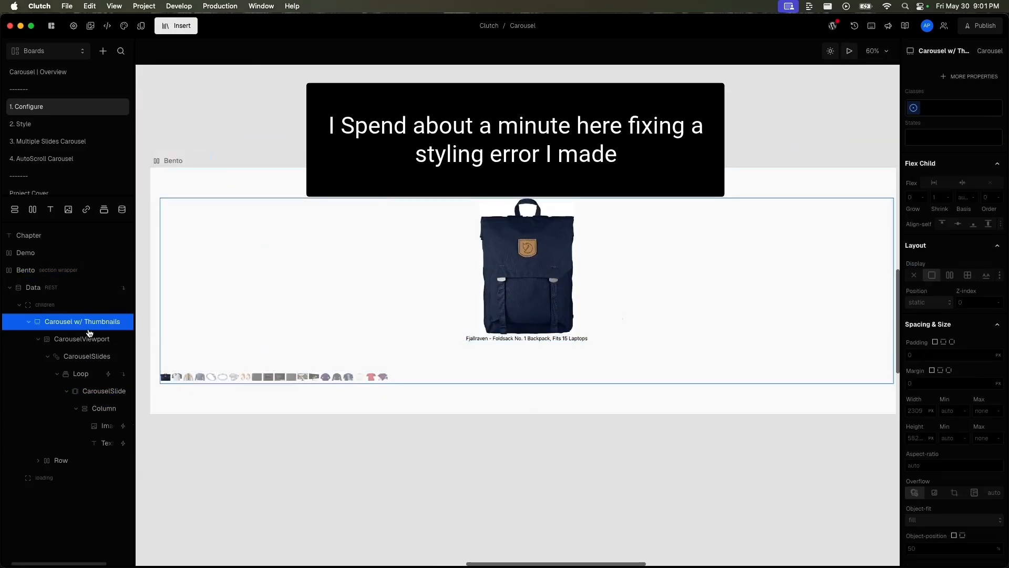
left_click(916, 411)
type("1080")
key("Return")
left_click(915, 420)
key("Return")
- Try narrowing the Bento board, and undo the resize
left_click(862, 378)
left_click_drag(891, 406, 319, 401)
key("super+z")
scroll(667, 437, "up", 1)
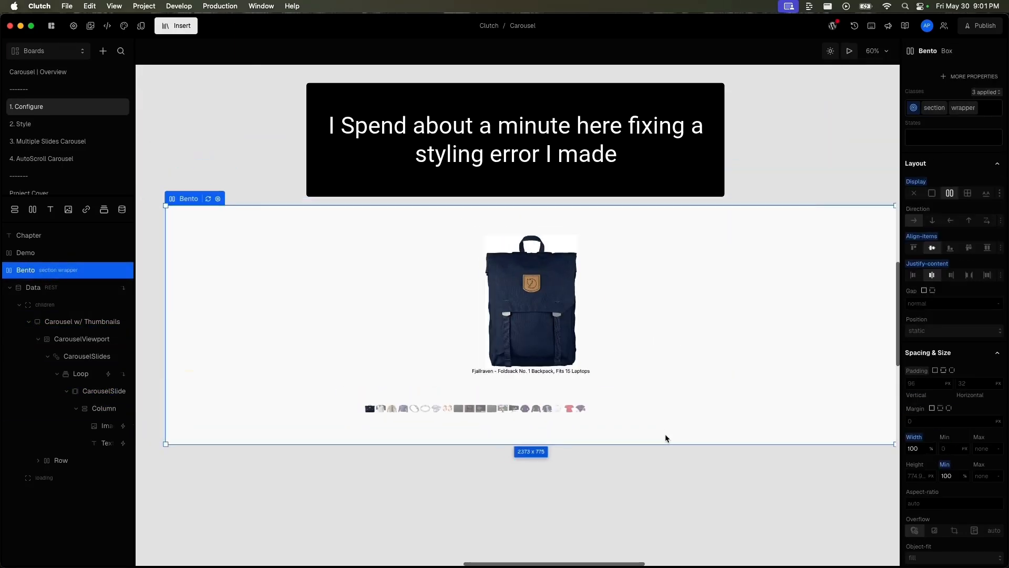
- Try a width of 500 on the Carousel w/ Thumbnails and set it to 700 px
scroll(667, 437, "up", 1)
left_click(82, 322)
left_click(926, 419)
type("500")
key("Return")
left_click(917, 420)
type("700")
key("Return")
- Narrow the Bento board around the carousel to about 1256 px wide
scroll(594, 368, "right", 1)
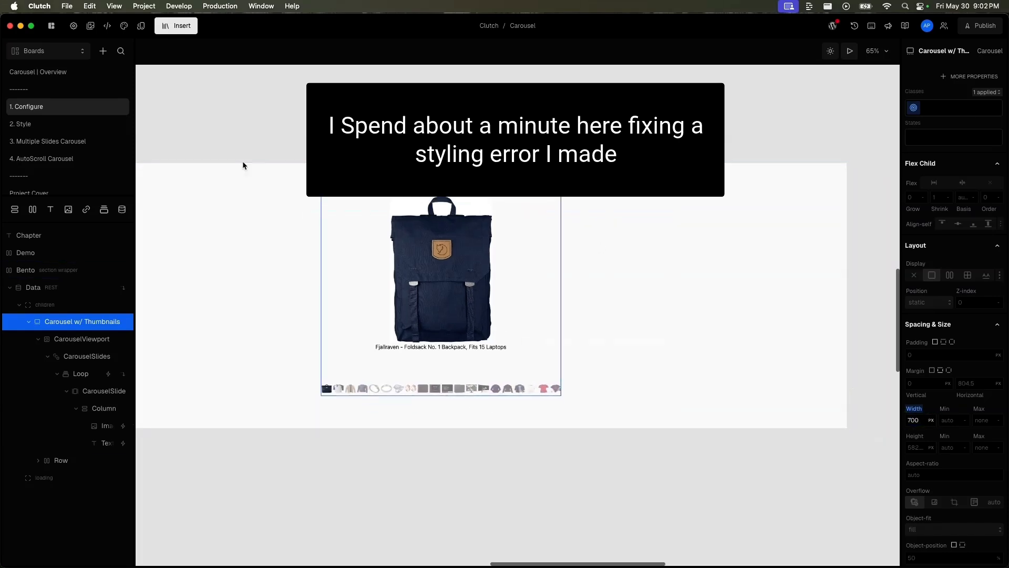
left_click(243, 166)
left_click_drag(847, 428, 459, 471)
scroll(533, 469, "left", 4)
- Clear the slide Image's flex settings and set its width to 100%
left_click(105, 426)
scroll(914, 489, "down", 1)
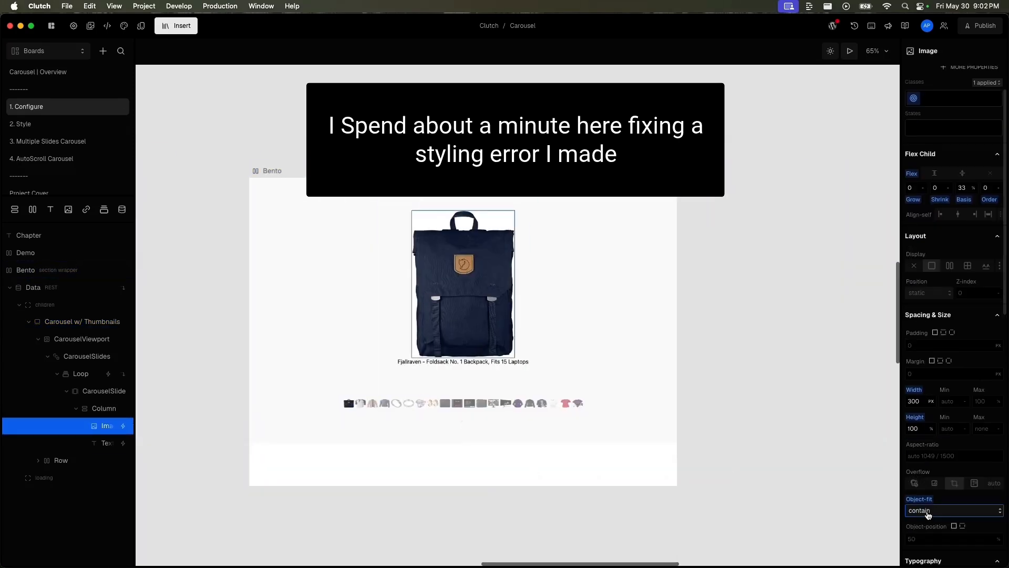
left_click(912, 173, "alt")
left_click(916, 402)
type("100%")
key("Return")
- Check the sizing of Bento, CarouselSlides and Carousel w/ Thumbnails, and preview several slides through their thumbnails
left_click(272, 170)
scroll(425, 523, "down", 3)
left_click(917, 439)
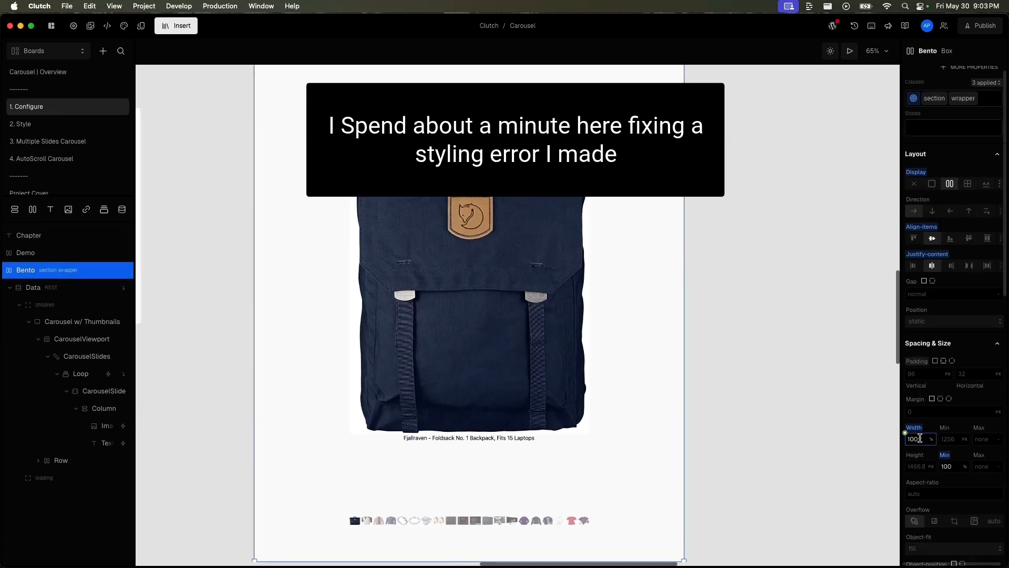
left_click(87, 356)
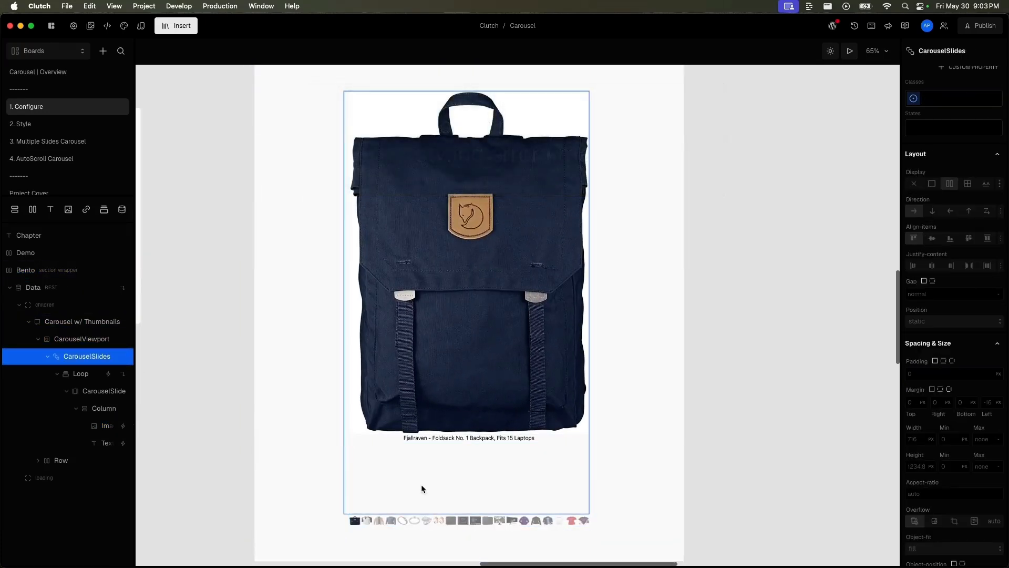
left_click(94, 323)
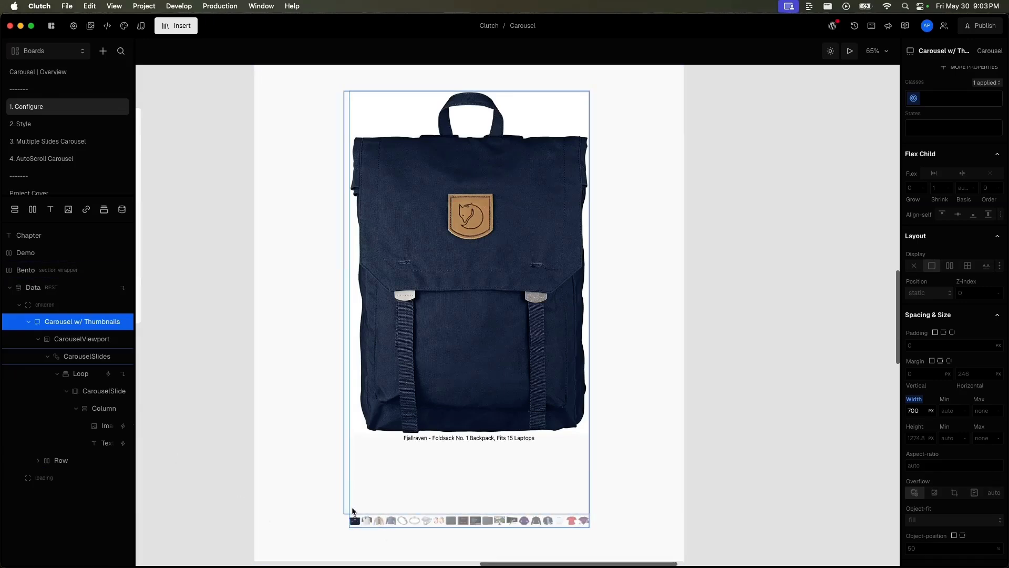
left_click(849, 51)
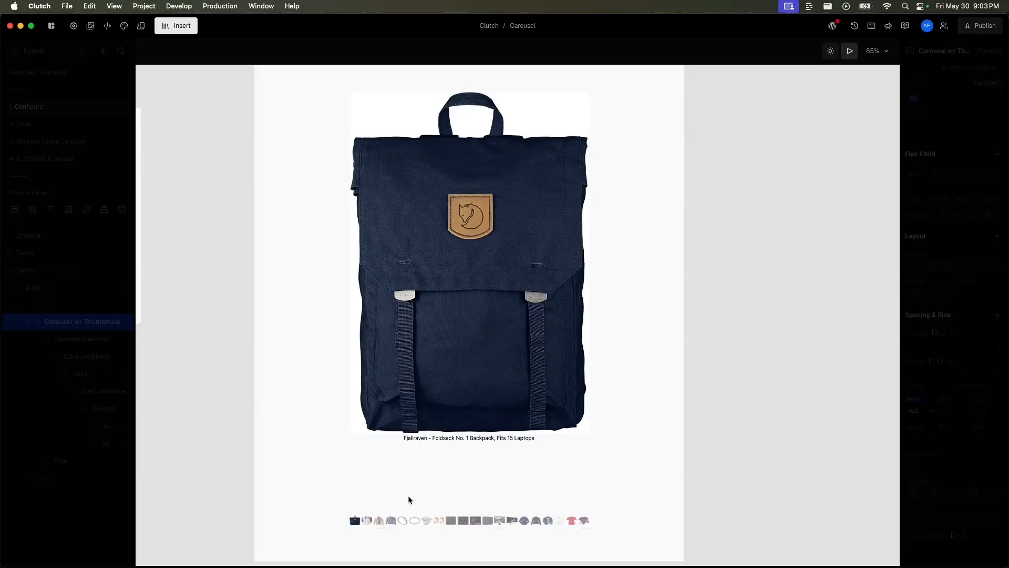
left_click(370, 521)
left_click(378, 521)
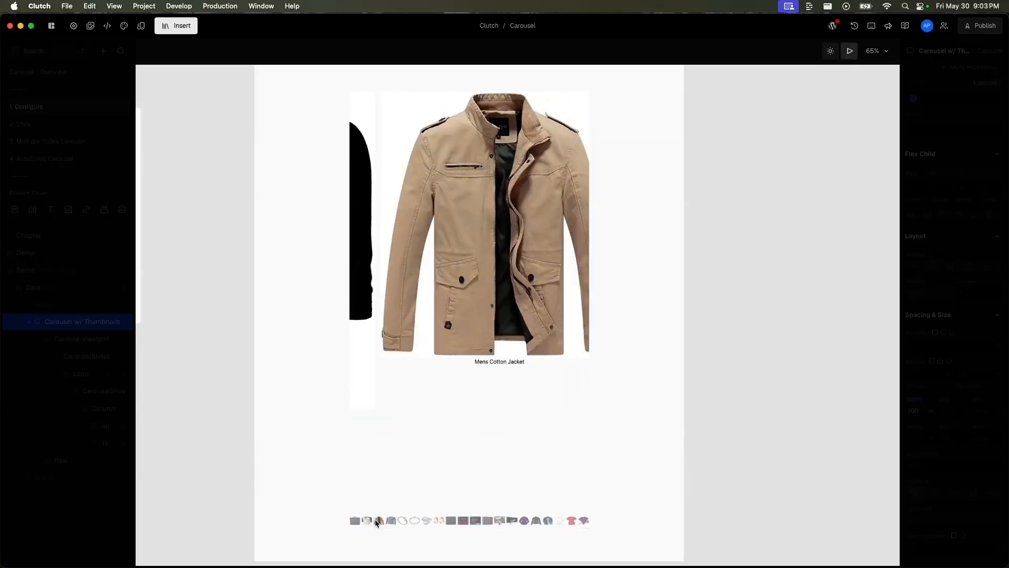
left_click(391, 520)
left_click(402, 521)
key("Escape")
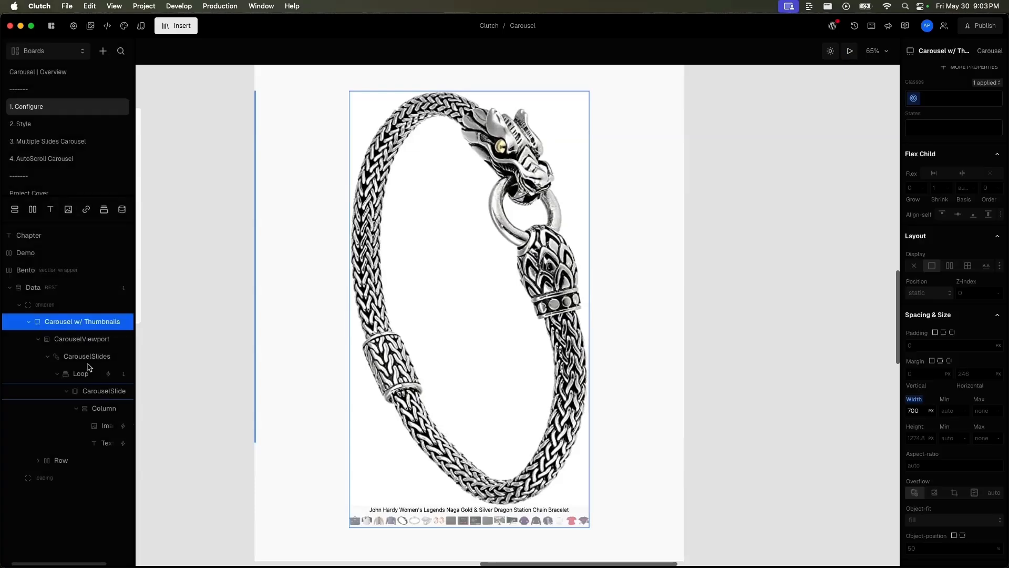
- Set the slide Image's width to 300 px and check the carousel in play mode
left_click(100, 390)
left_click(105, 425)
left_click(918, 403)
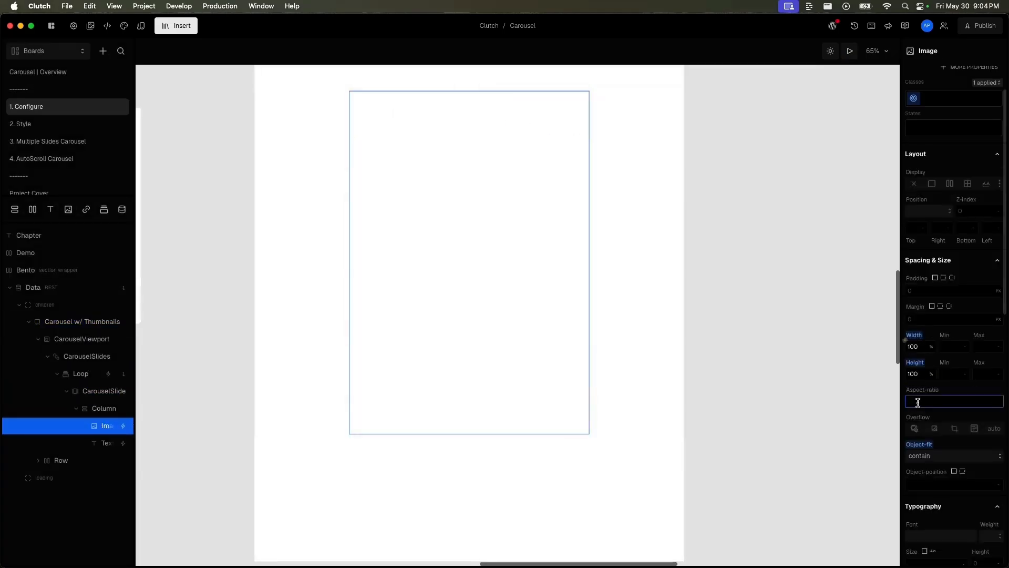
left_click(919, 347)
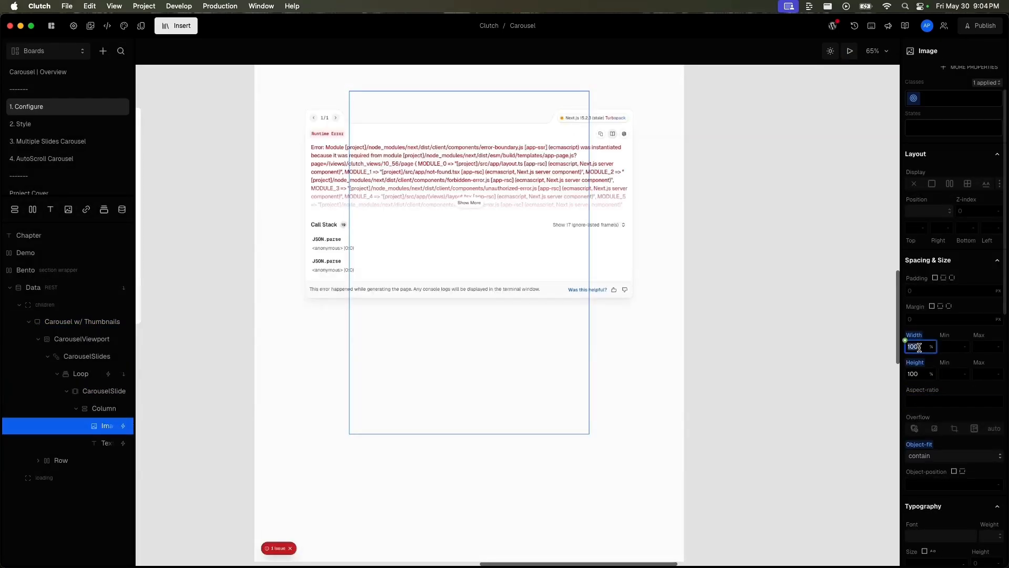
key("Return")
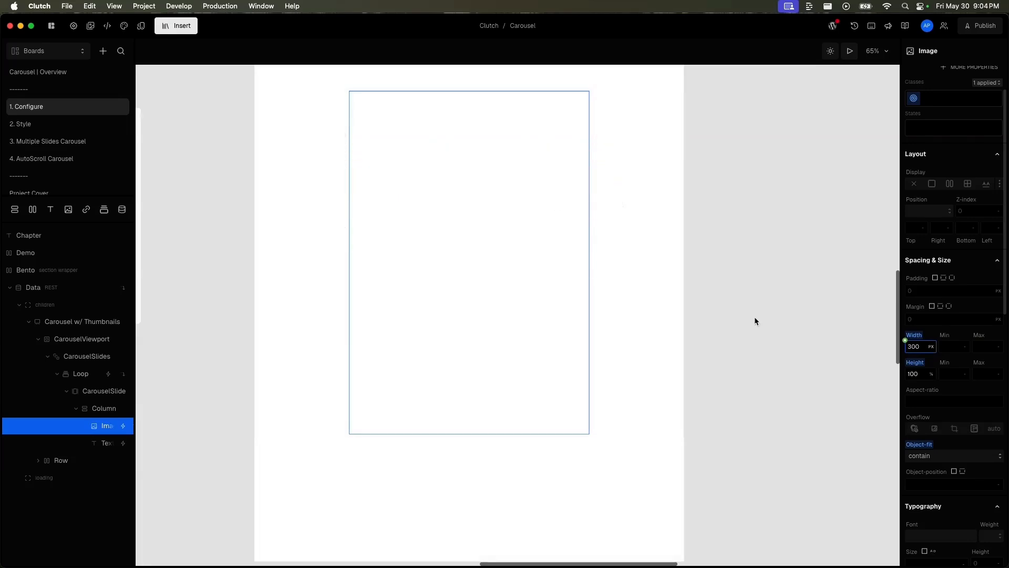
key("super+p")
left_click(239, 161)
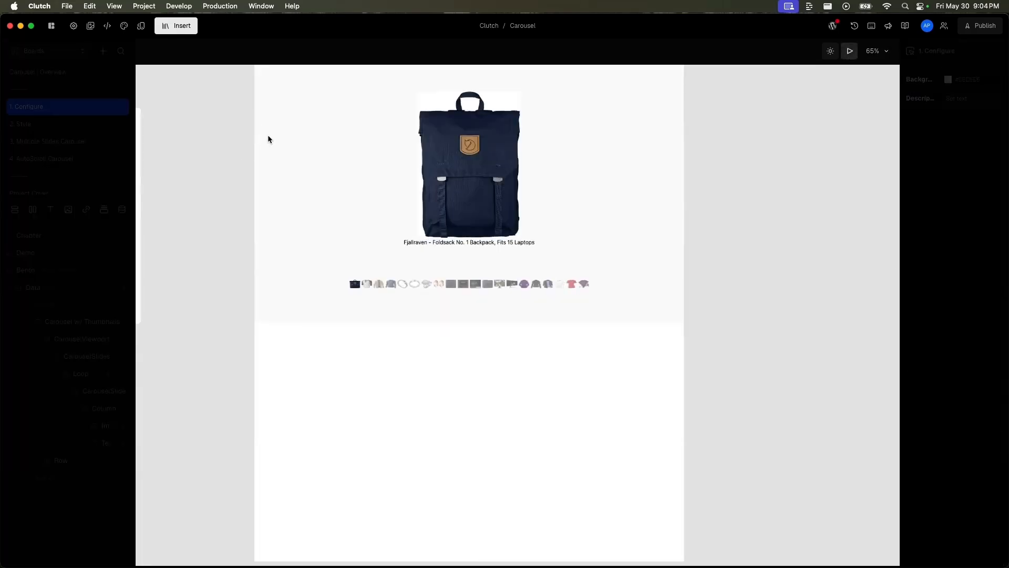
left_click(849, 52)
- Shorten the Bento board to fit the carousel, about 804 px high
scroll(653, 343, "down", 4)
left_click_drag(651, 340, 642, 112)
scroll(642, 114, "up", 5)
scroll(510, 217, "up", 5)
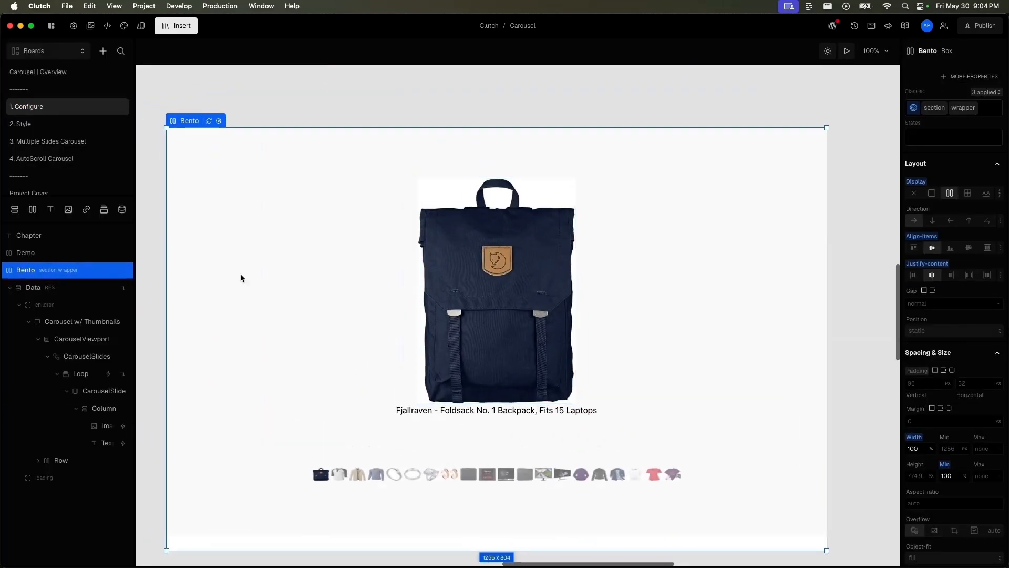
- Review the carousel's structure, from the slide's Image, Column and CarouselSlide to the slides Loop and the indicator Row's Loop
left_click(108, 426)
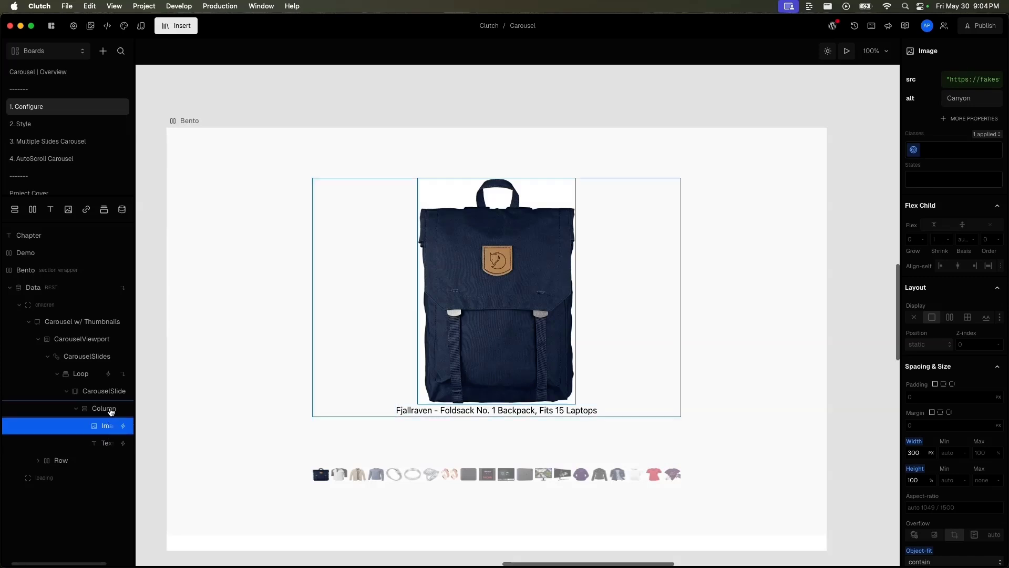
left_click(104, 408)
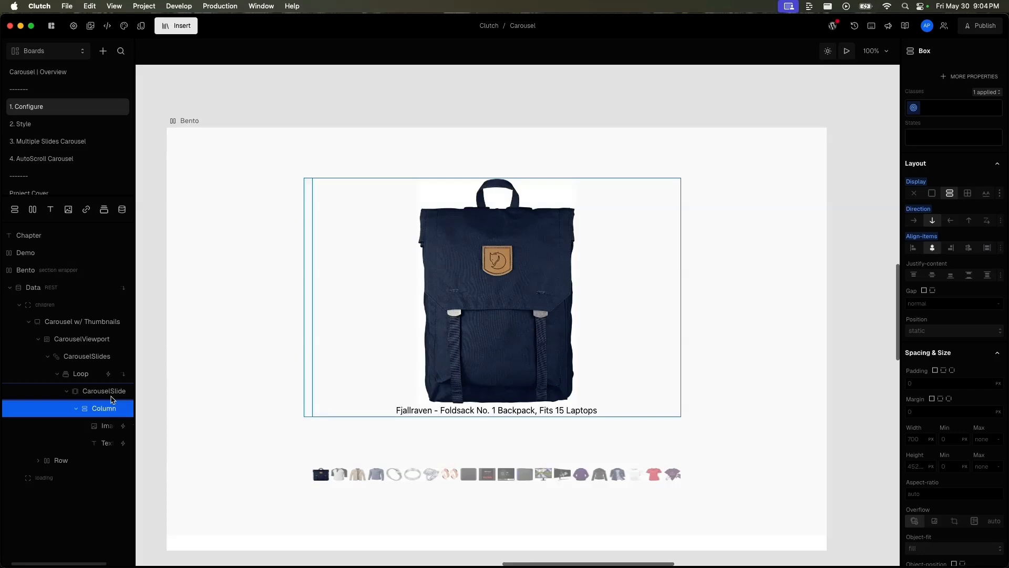
left_click(112, 398)
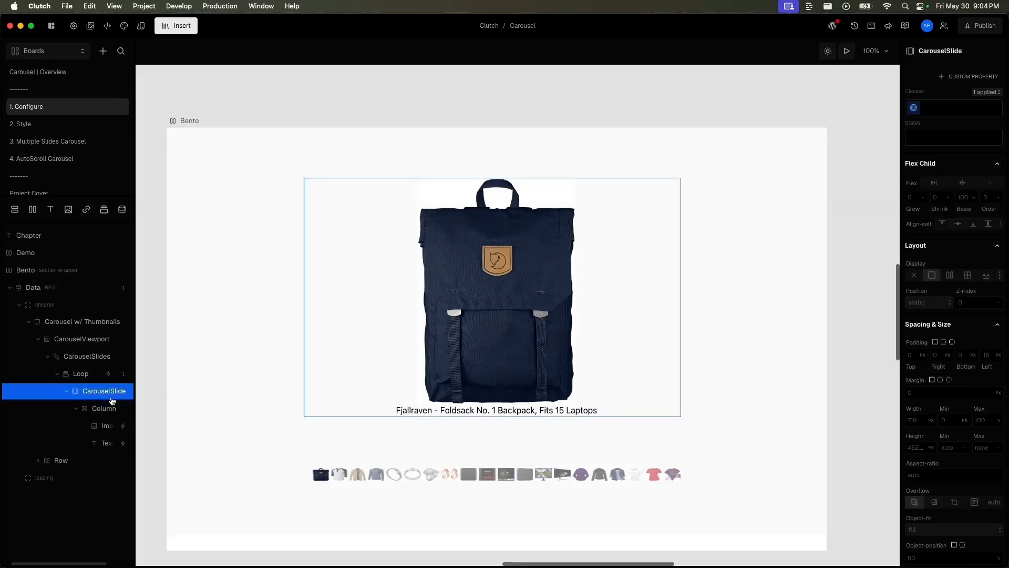
scroll(955, 341, "down", 1)
scroll(956, 341, "up", 1)
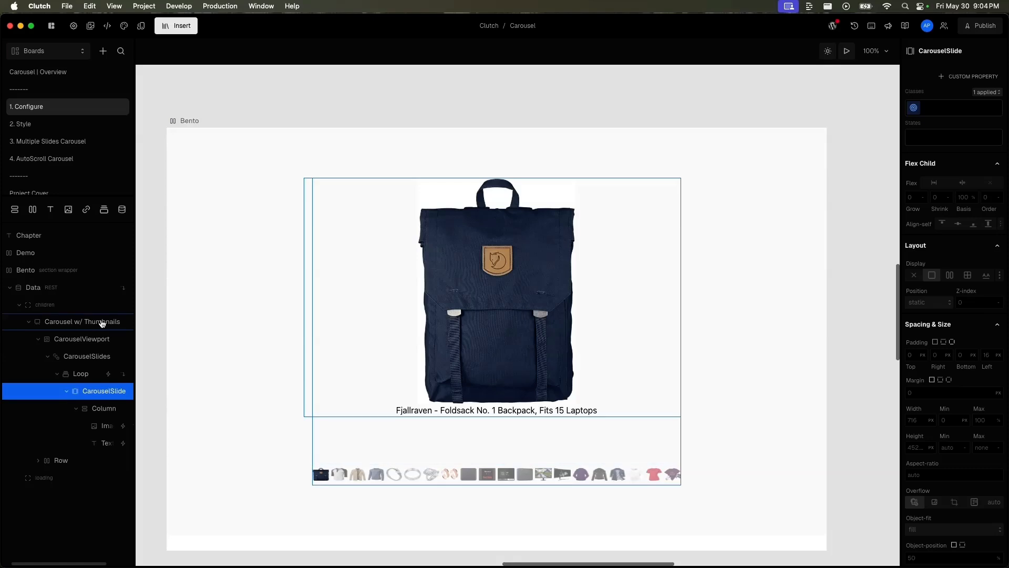
left_click(92, 323)
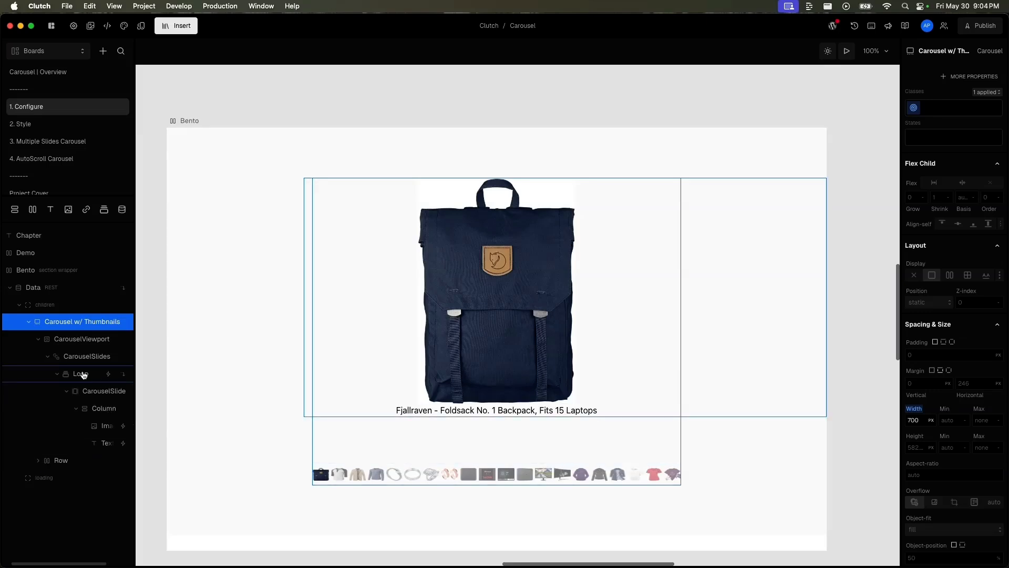
left_click(84, 374)
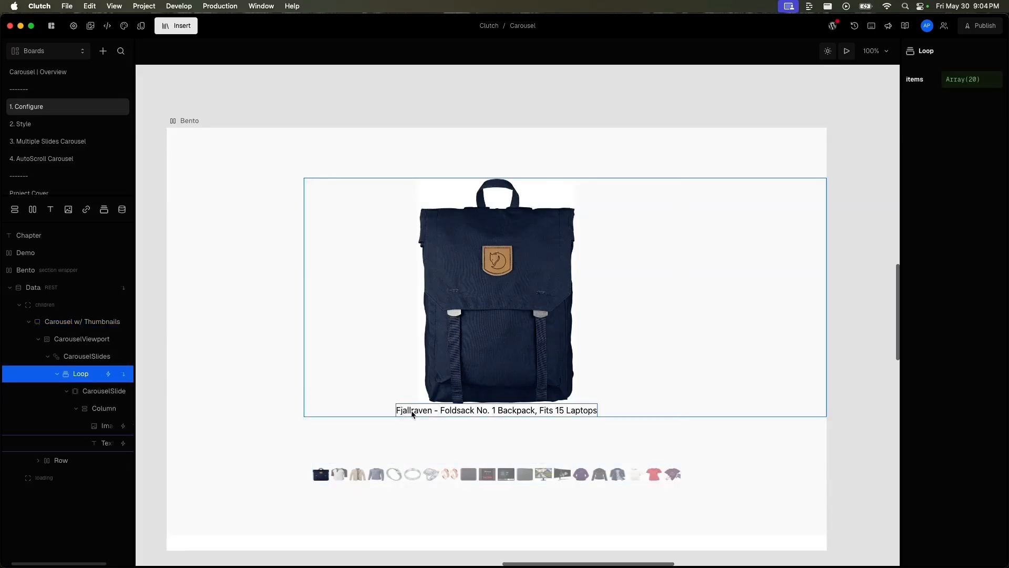
left_click(38, 460)
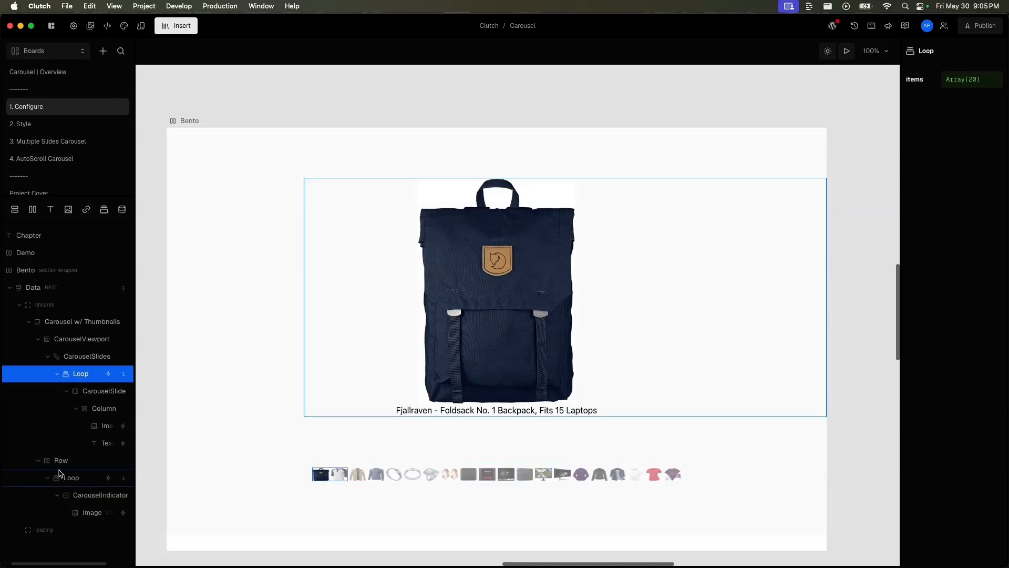
left_click(80, 484)
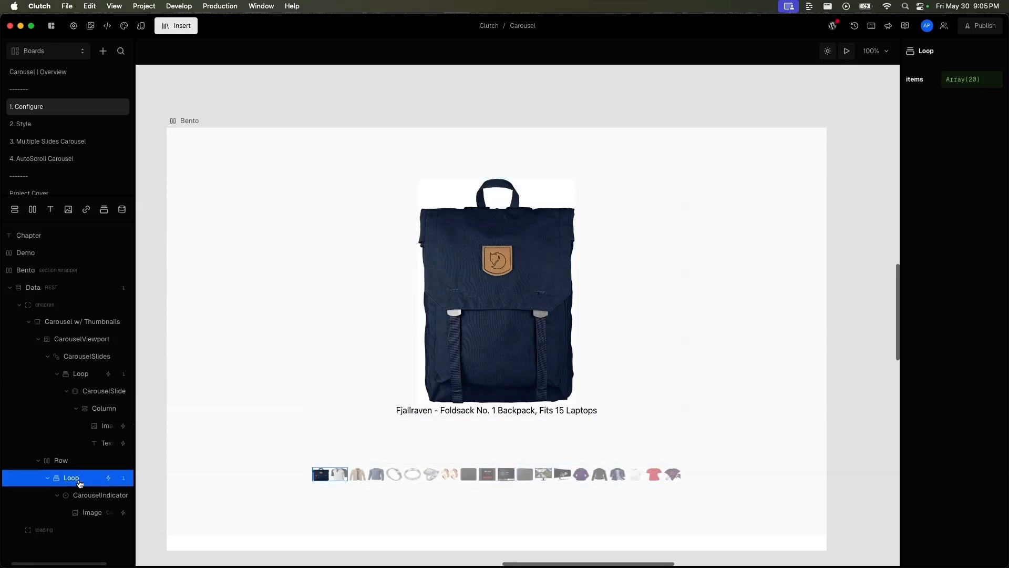
left_click(80, 374)
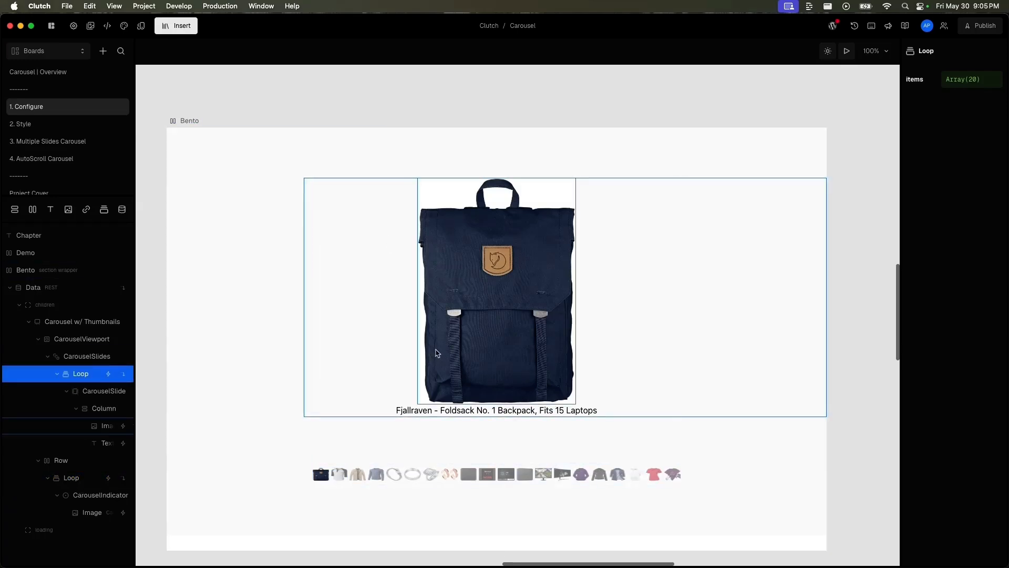
left_click(93, 477)
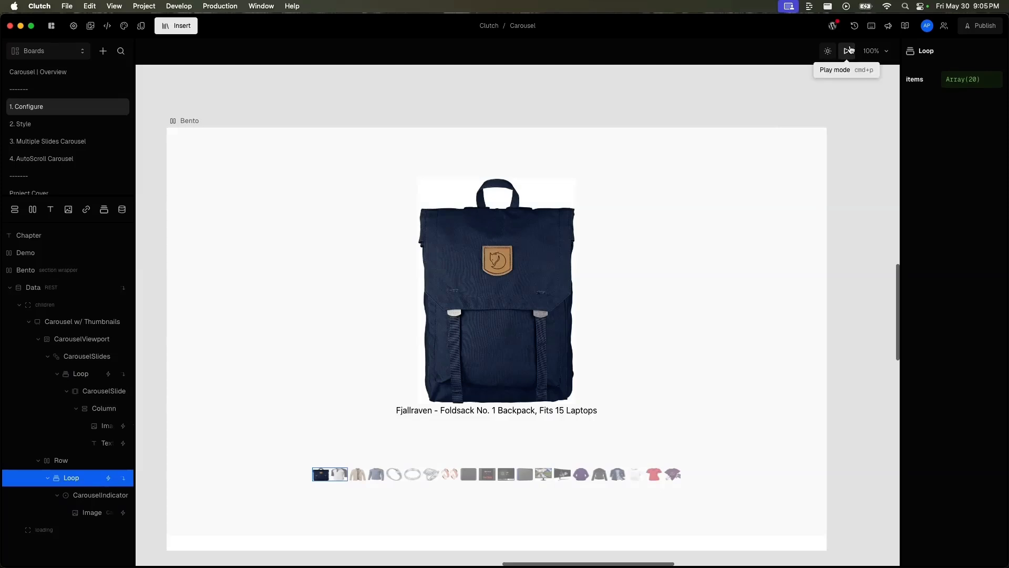
- Preview the carousel in play mode, switching products with the thumbnails and by swiping through the slides
left_click(846, 51)
left_click(373, 476)
left_click(394, 474)
left_click(413, 476)
left_click(431, 475)
left_click(450, 475)
left_click(468, 475)
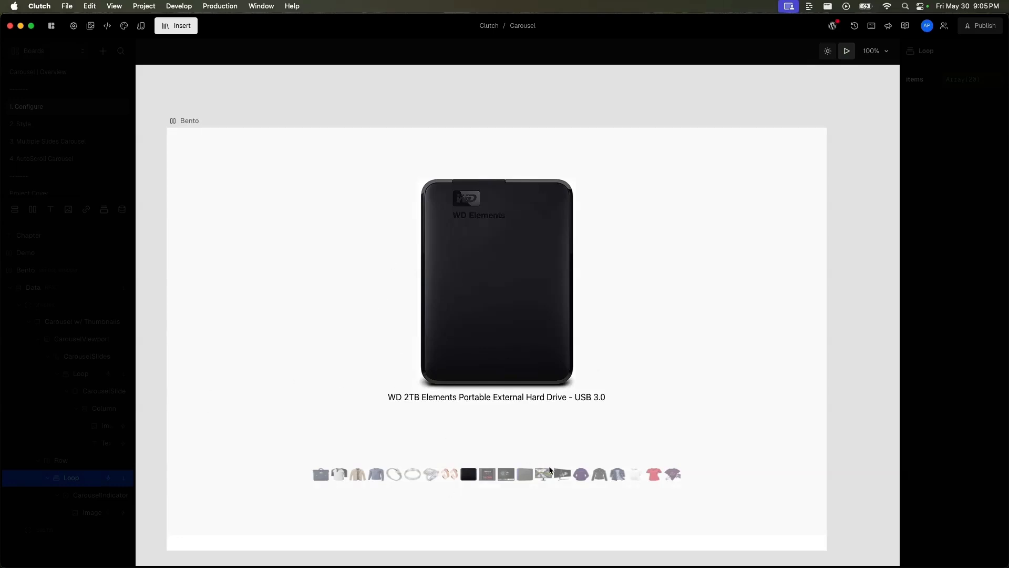
left_click_drag(559, 354, 377, 351)
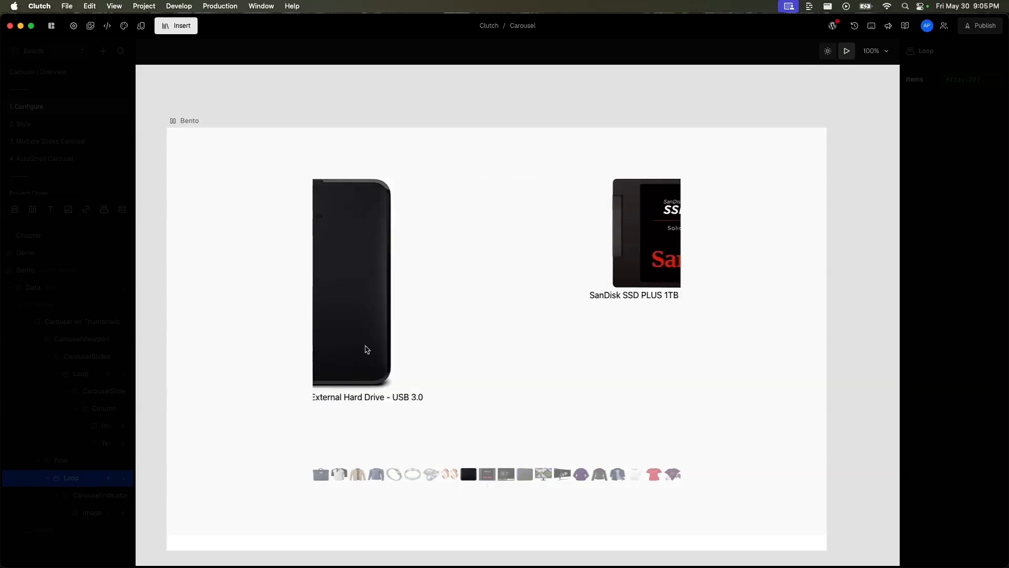
left_click_drag(487, 329, 324, 324)
left_click_drag(590, 335, 441, 337)
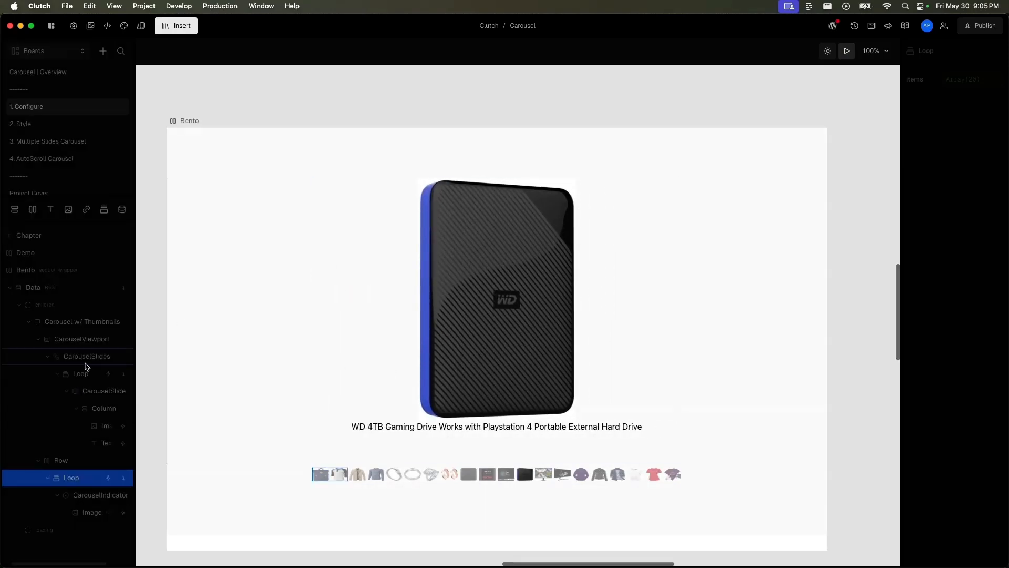
- Open the 2. Style board and select its Demo
left_click(67, 124)
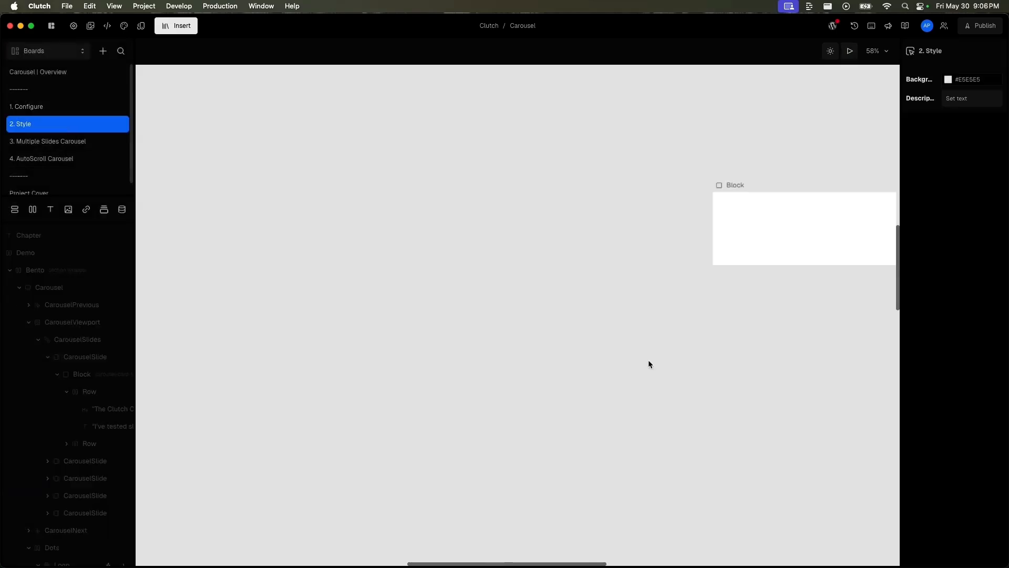
scroll(655, 294, "right", 6)
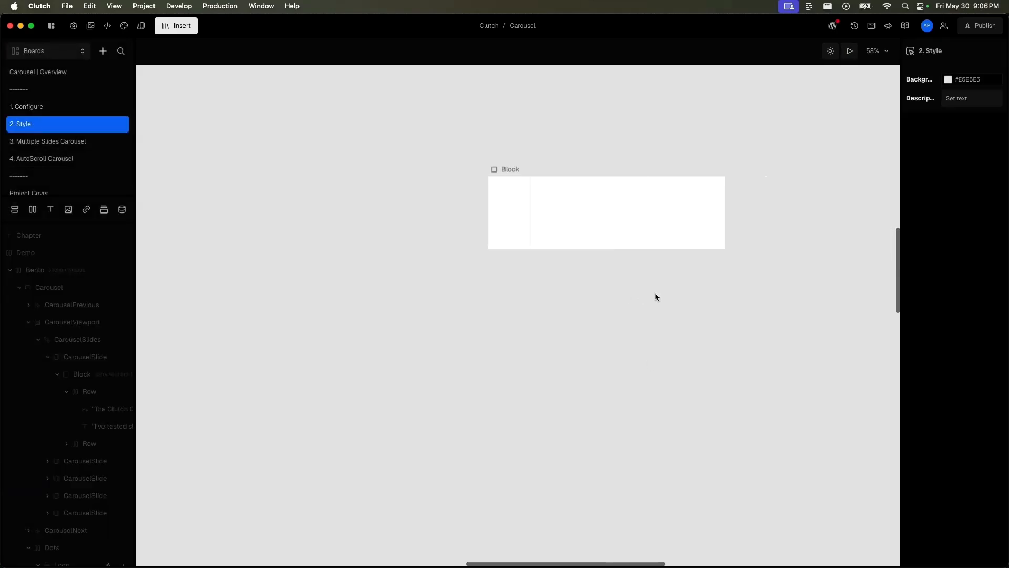
scroll(654, 297, "left", 1)
scroll(655, 297, "down", 1)
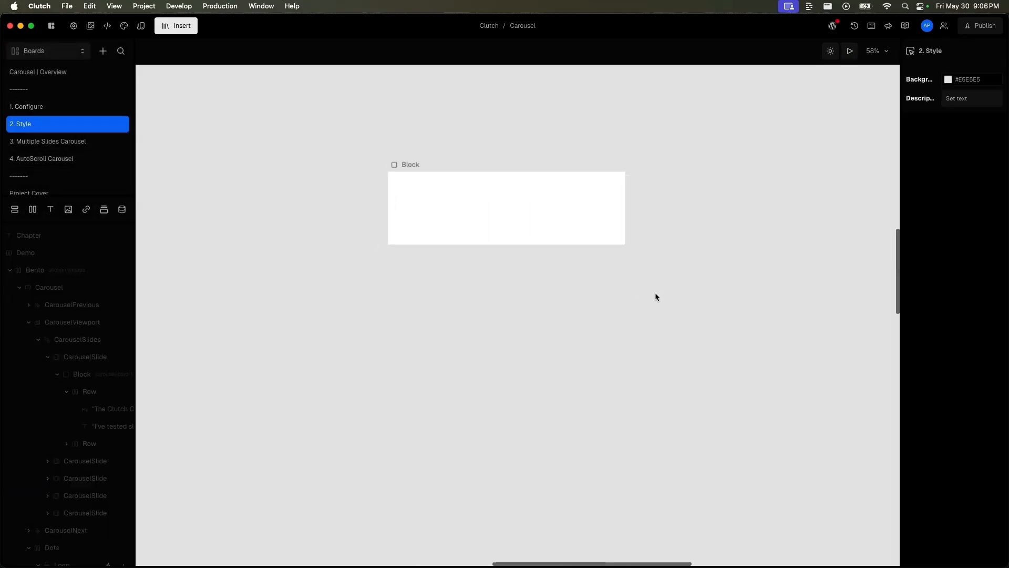
left_click(74, 285)
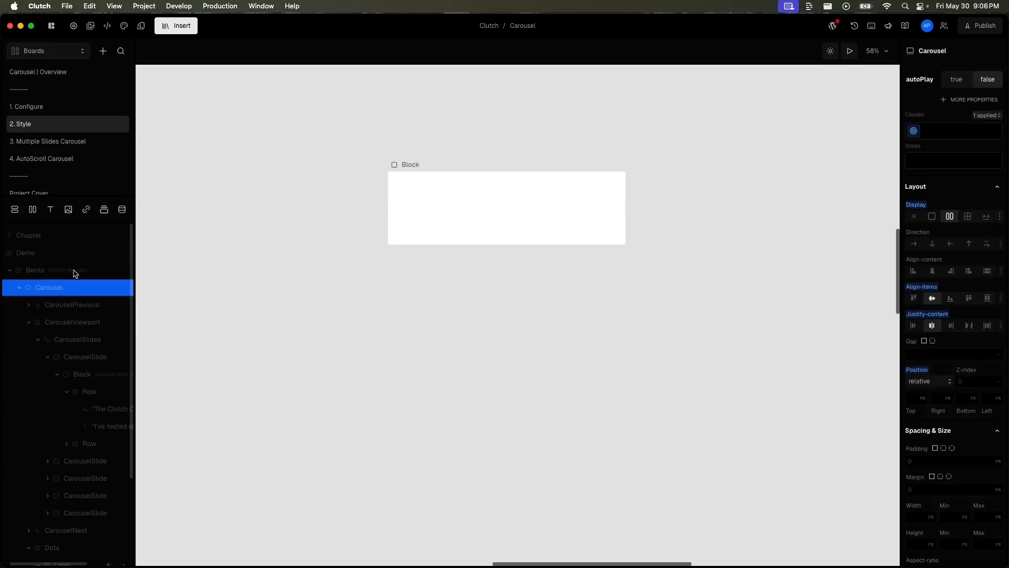
left_click(78, 248)
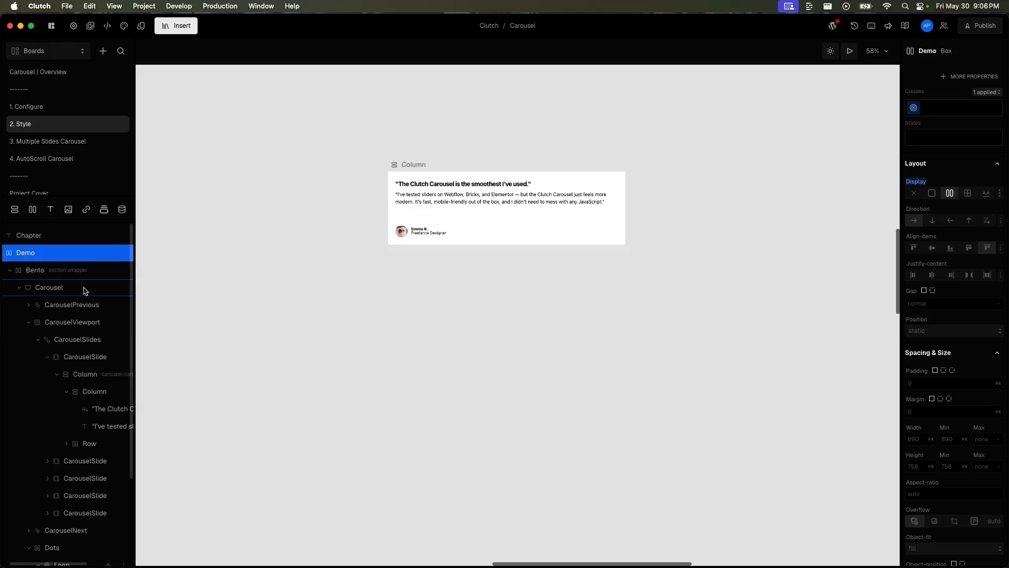
- Delete the testimonial Carousel from the Bento section of the Demo
left_click(104, 399)
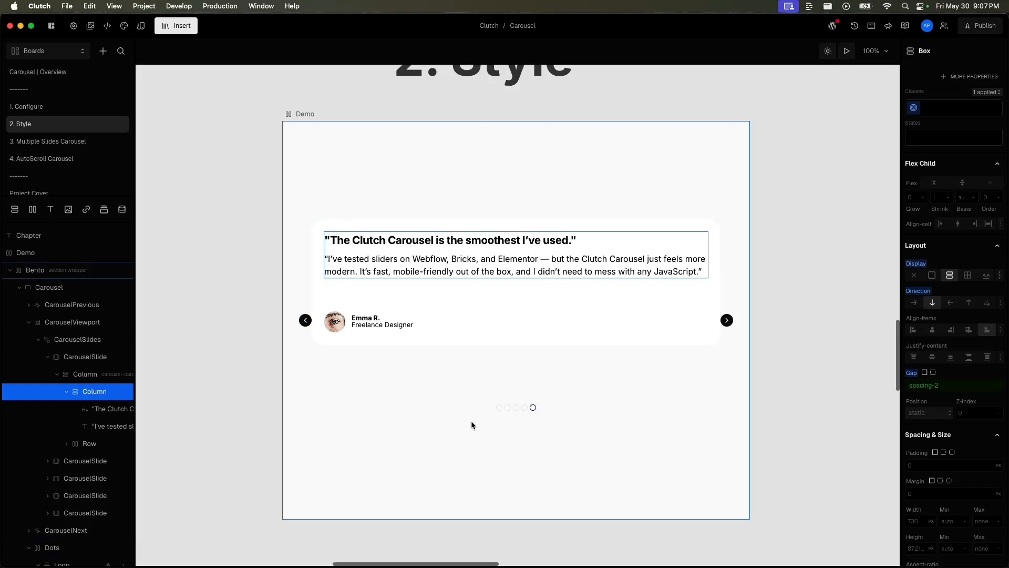
left_click(77, 294)
key("Delete")
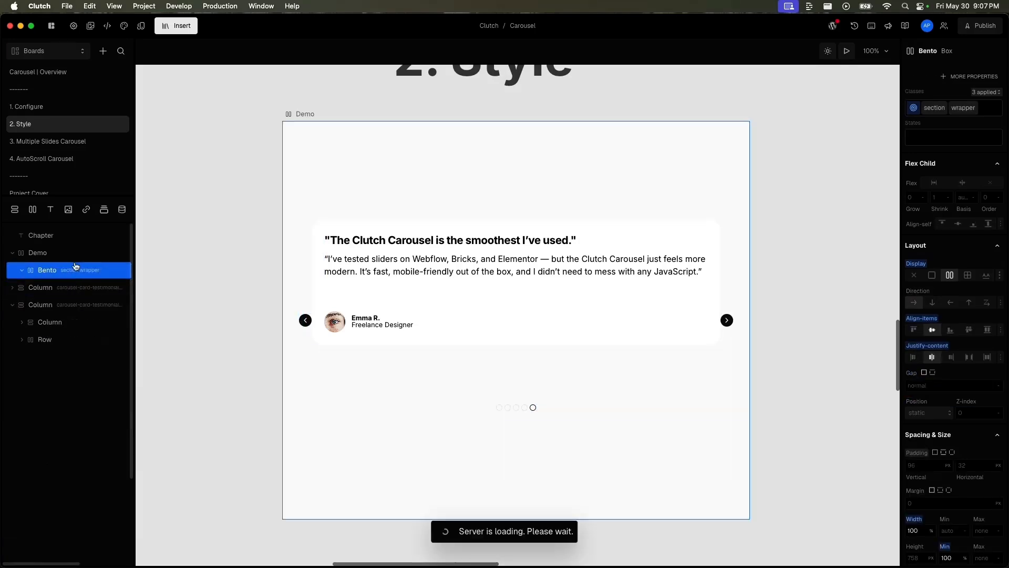
- Insert the Clutch Elements Carousel component into the Demo's Bento section
type("icar")
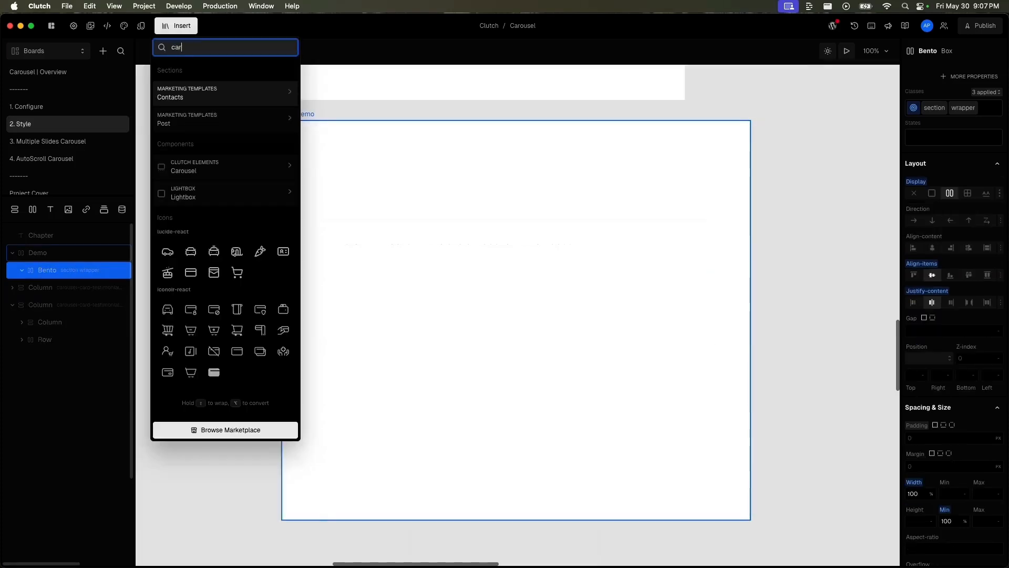
left_click(243, 168)
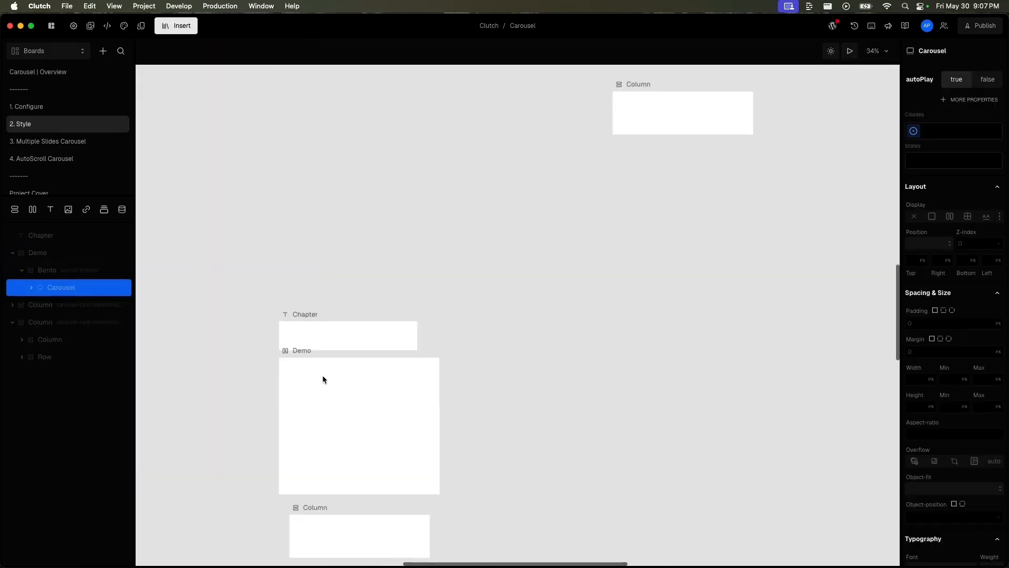
left_click(308, 351)
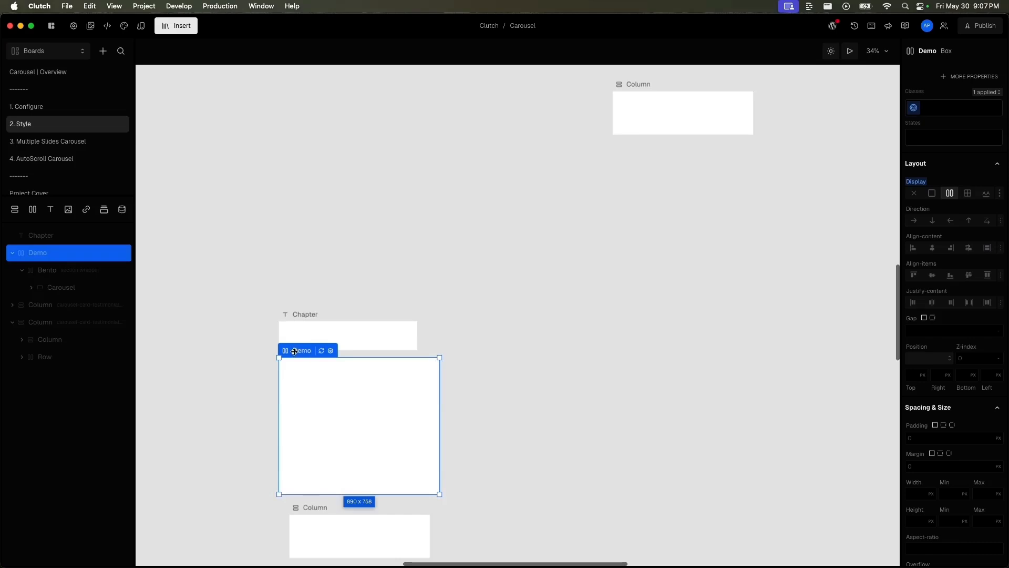
left_click(68, 275)
left_click(70, 288)
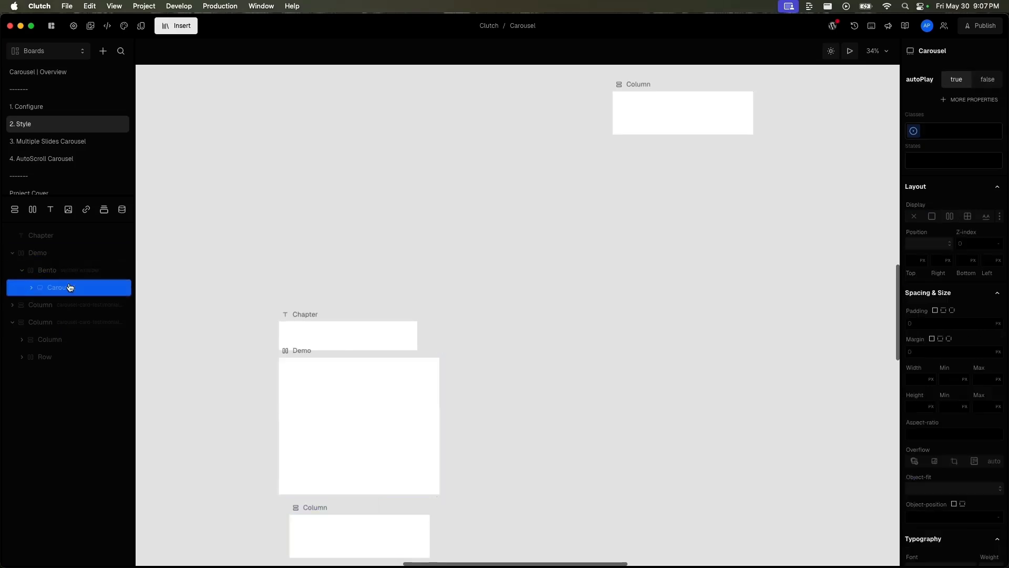
double_click(70, 287)
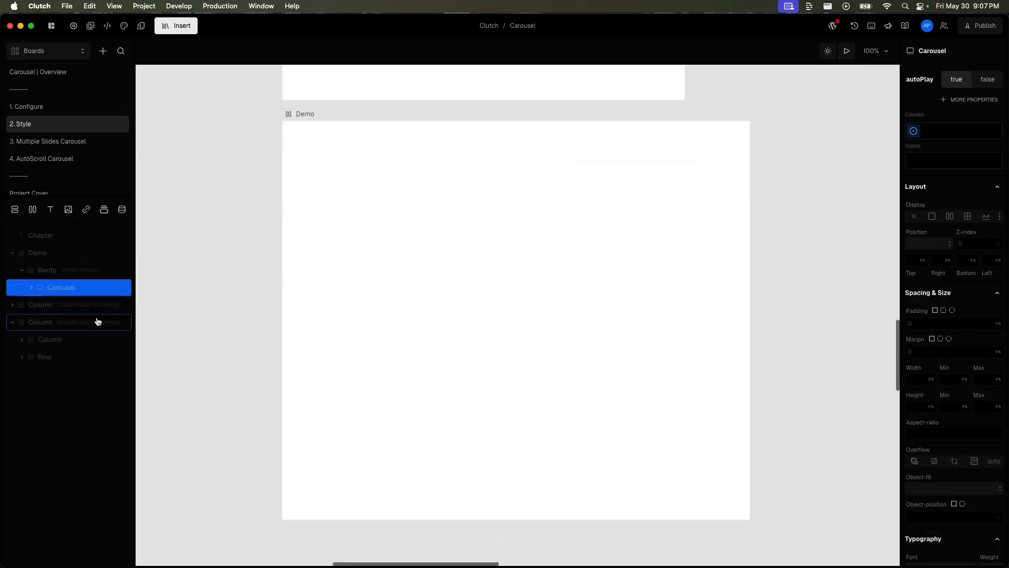
left_click(304, 115)
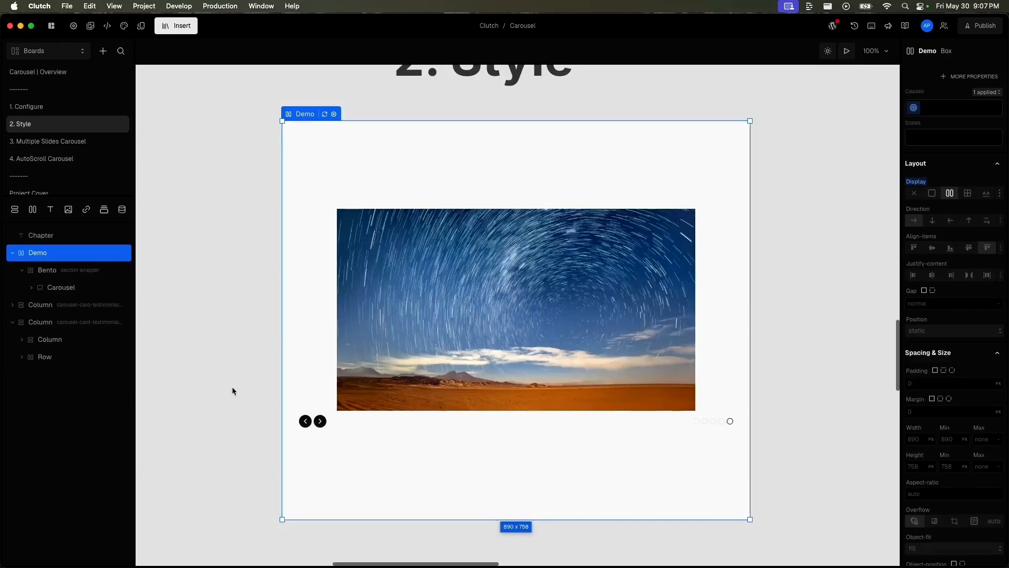
- Move CarouselPrevious out of its nested Row so it sits directly in the Carousel, before CarouselViewport
left_click(305, 421)
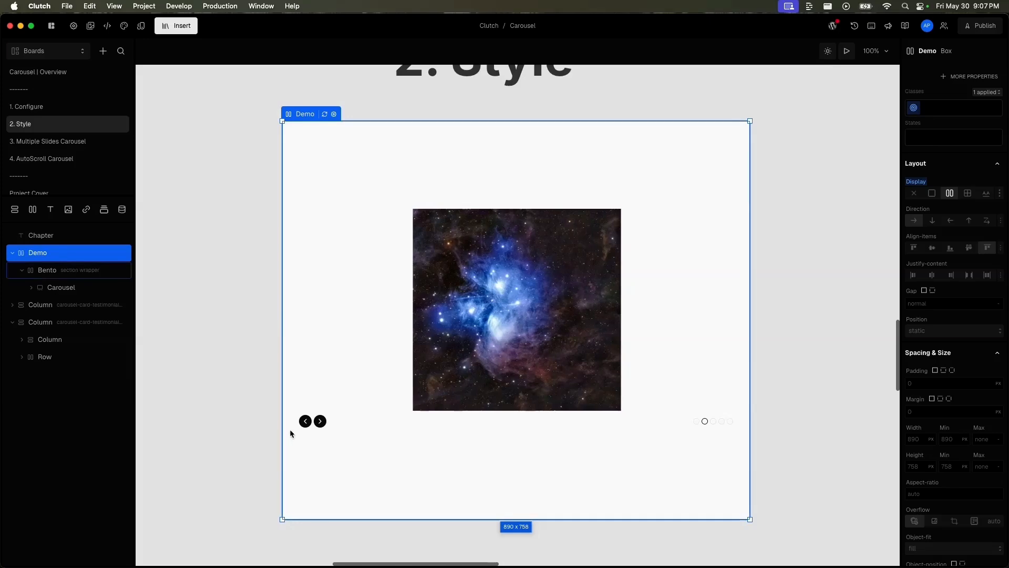
left_click(305, 420)
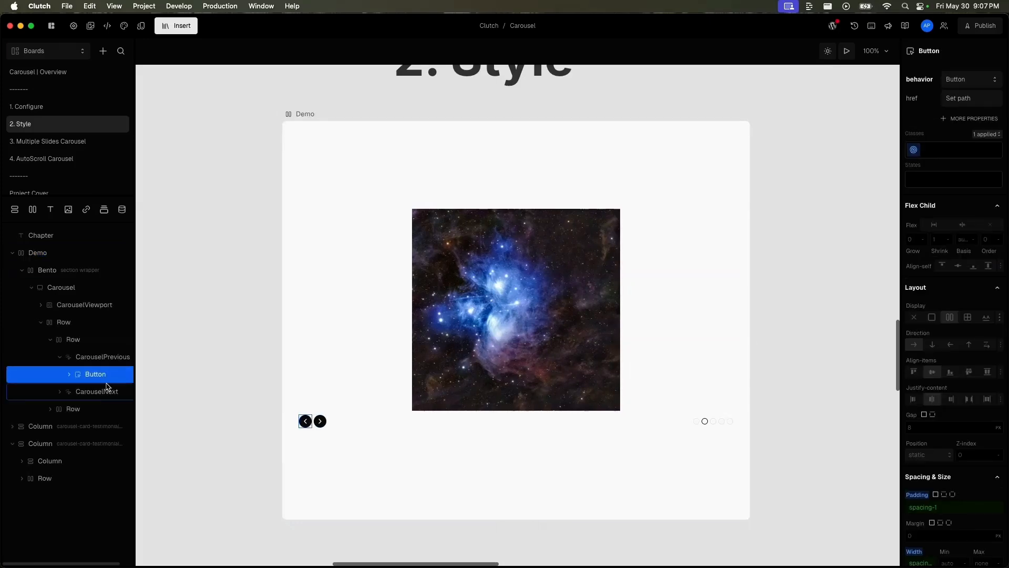
left_click(99, 362)
left_click_drag(97, 359, 84, 300)
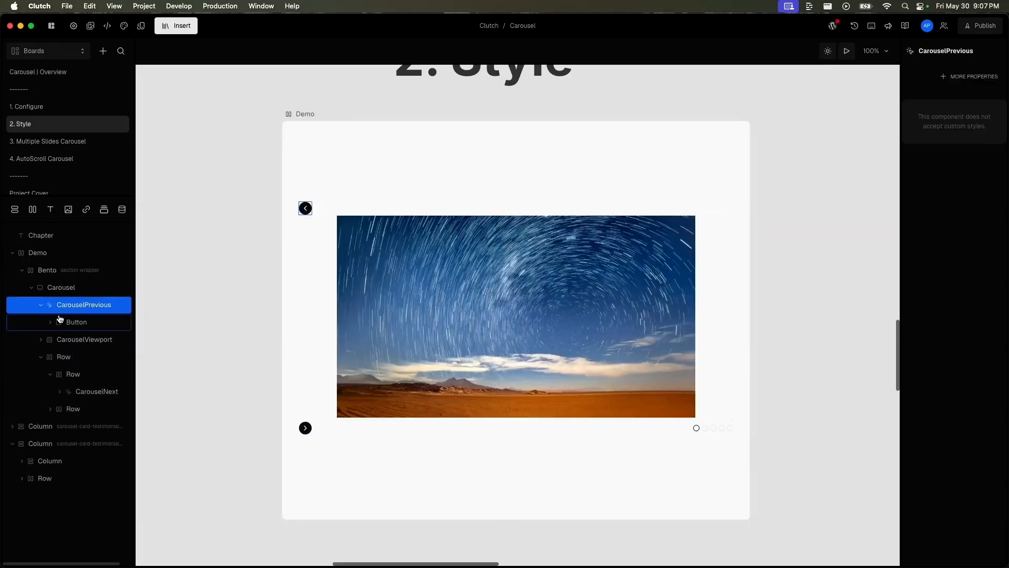
left_click(43, 307)
- Move CarouselNext out of its nested Row so it sits directly in the Carousel, right after CarouselViewport
left_click(74, 323)
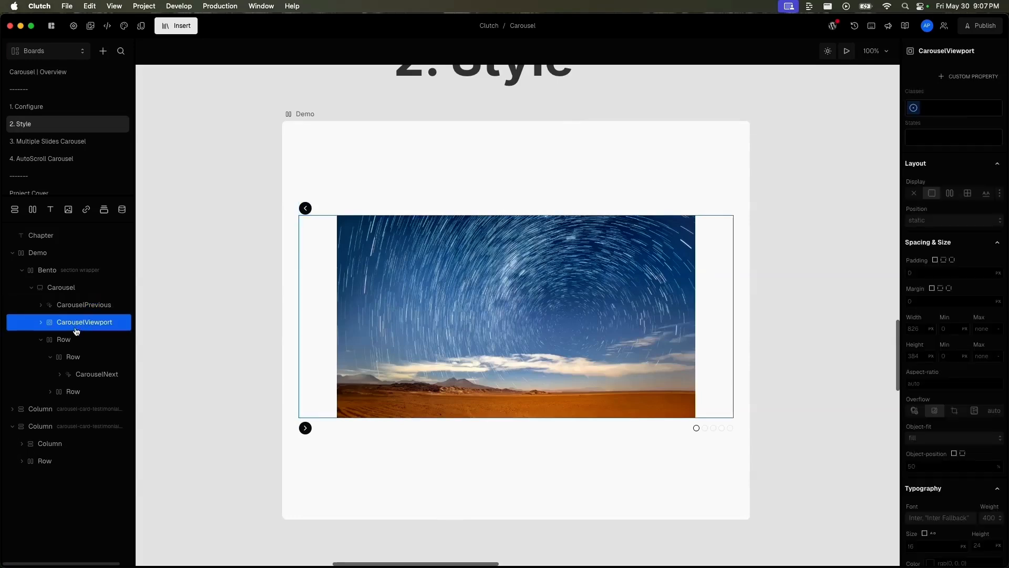
left_click(85, 377)
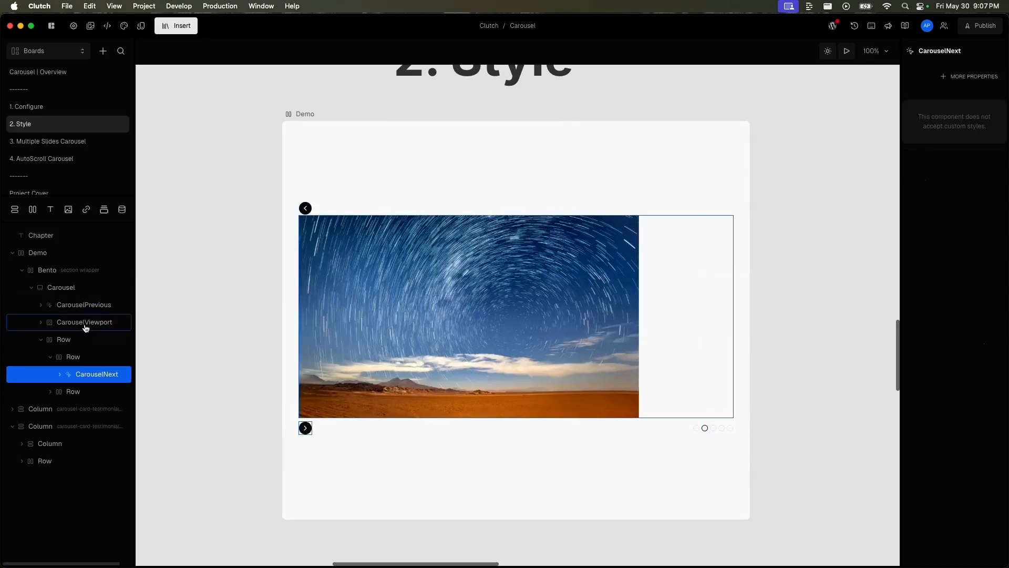
left_click_drag(83, 374, 69, 347)
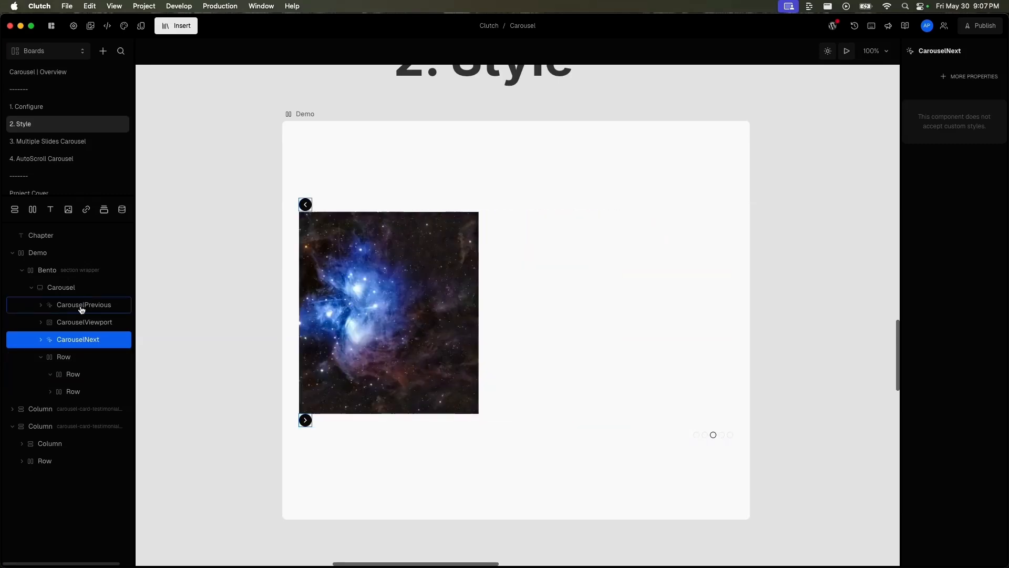
- Set the Carousel's display to a horizontal flex layout with items aligned to the center and its position to relative
left_click(78, 287)
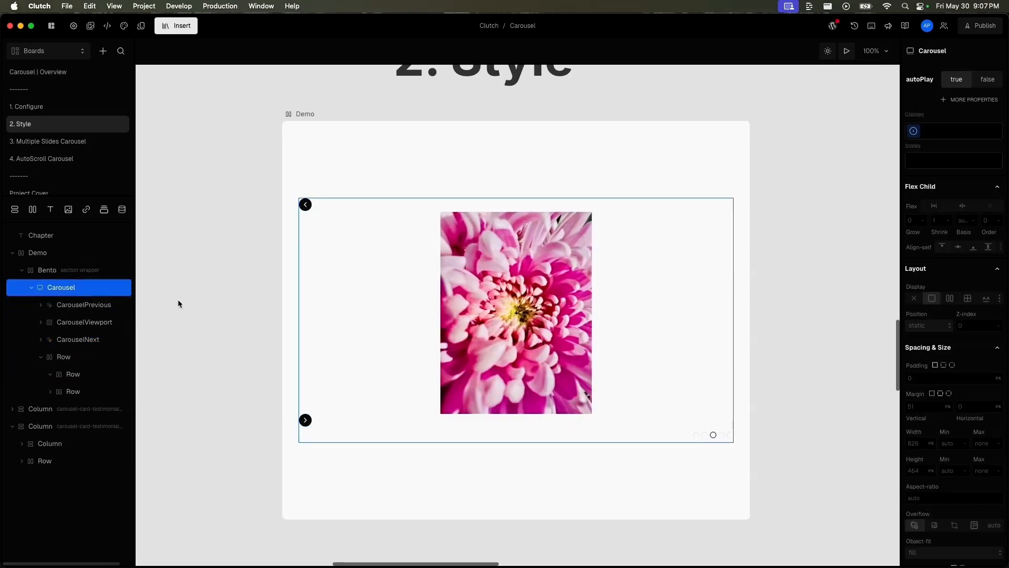
left_click(948, 299)
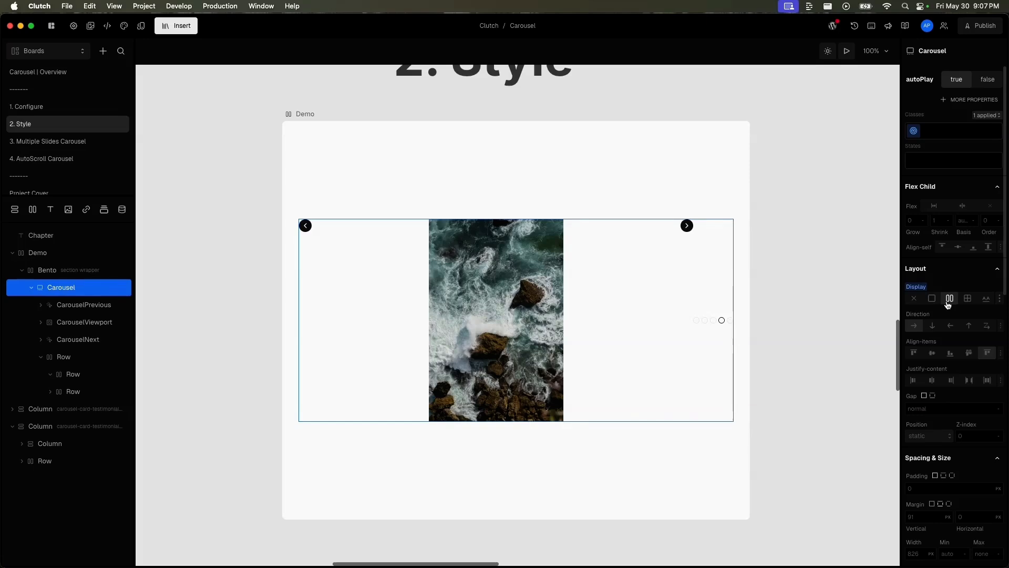
left_click(934, 356)
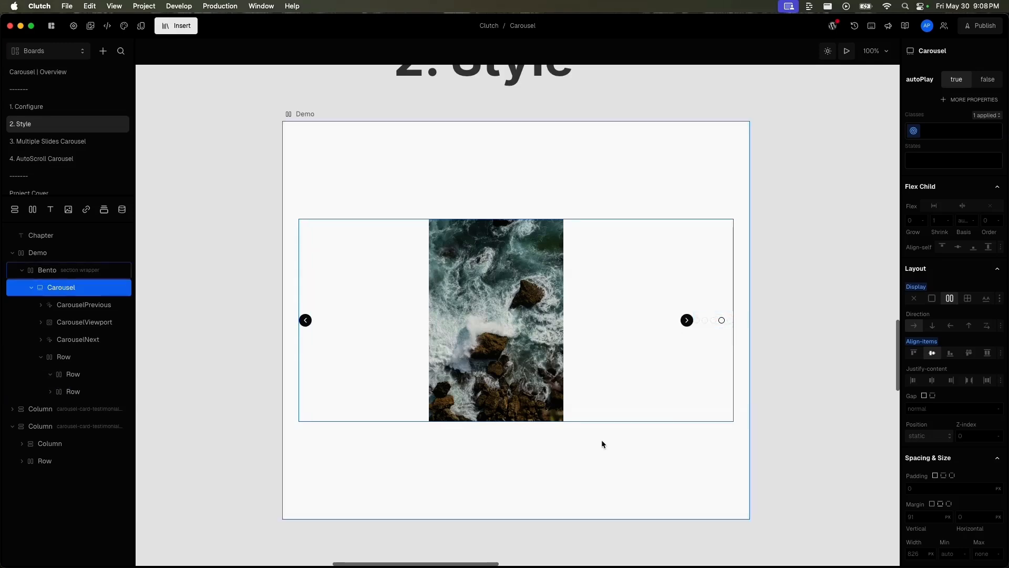
scroll(930, 319, "down", 1)
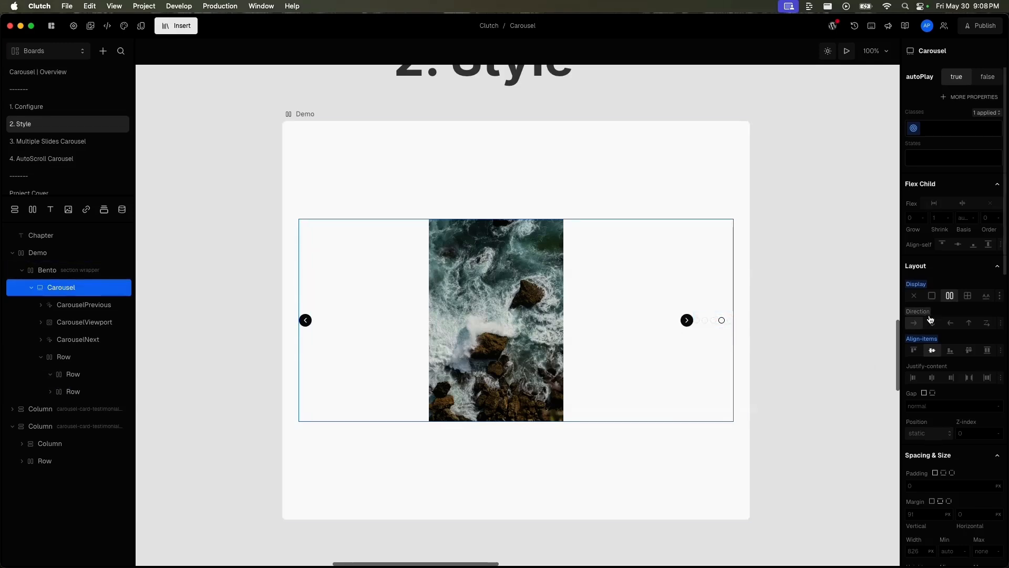
left_click(928, 434)
left_click(934, 451)
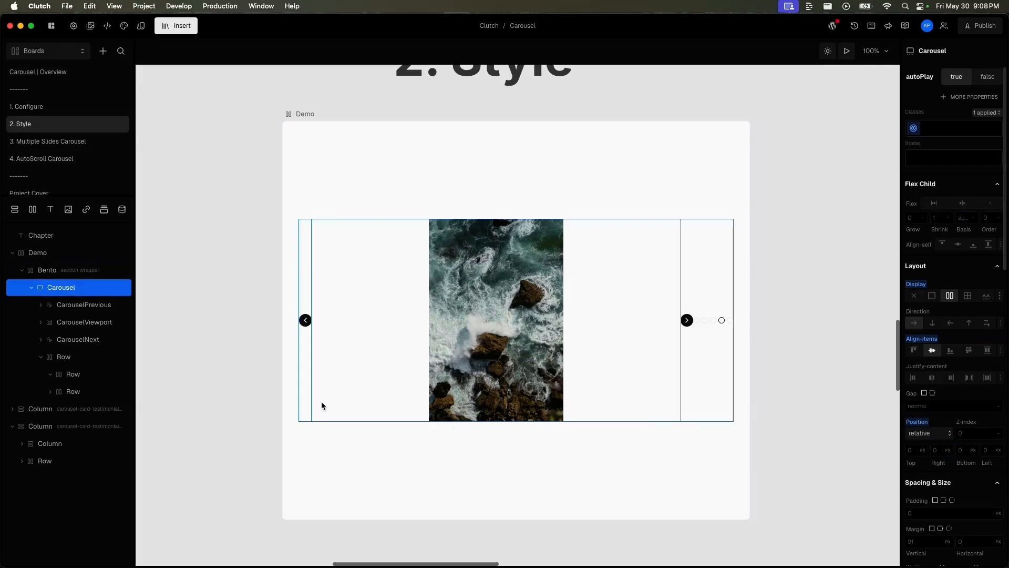
- Move the indicators' Row directly into the Carousel after CarouselNext and delete the leftover wrapper Row
left_click(85, 396)
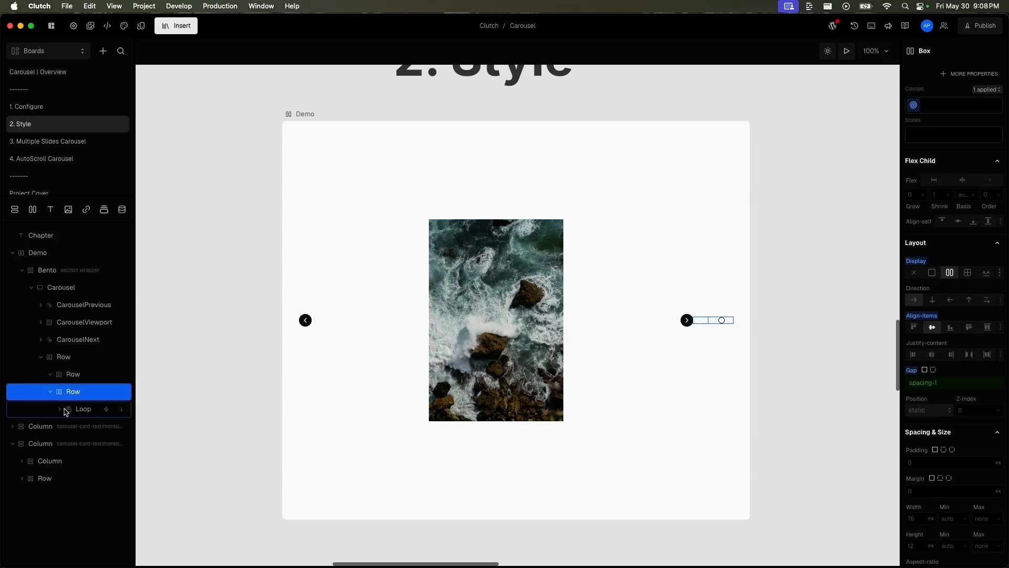
left_click(65, 409)
left_click(59, 409)
left_click(77, 396)
left_click_drag(76, 398, 66, 353)
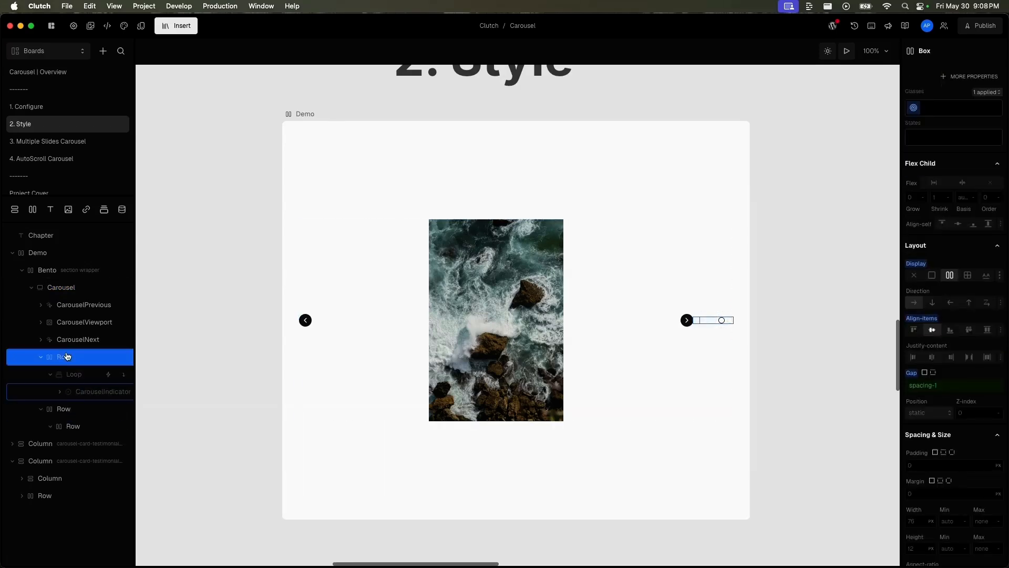
left_click(78, 408)
key("Delete")
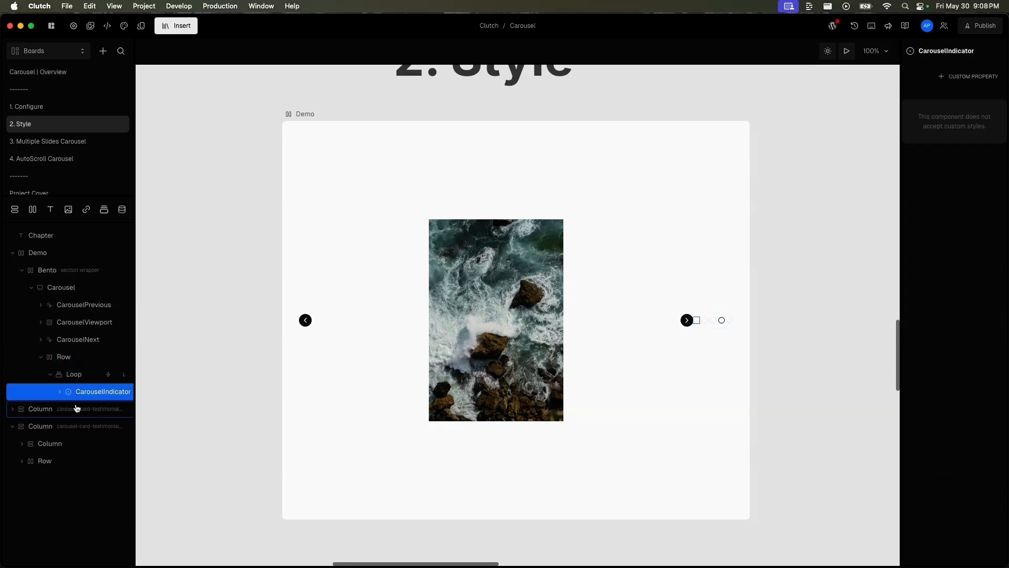
- Position the indicators' Row absolutely with a bottom offset of 20 px, and set the Carousel's justify-content to center
left_click(71, 362)
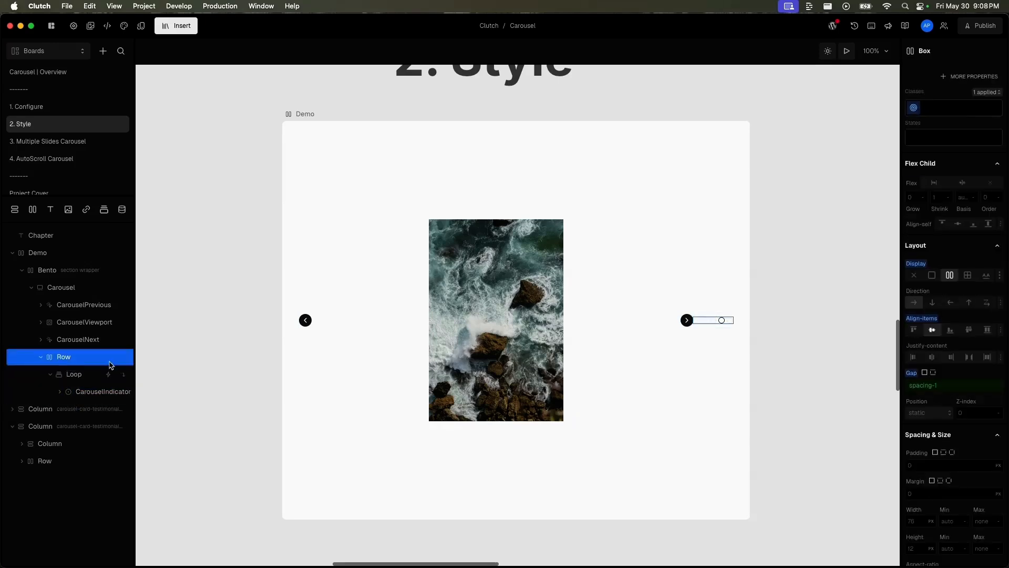
left_click(928, 413)
left_click(934, 446)
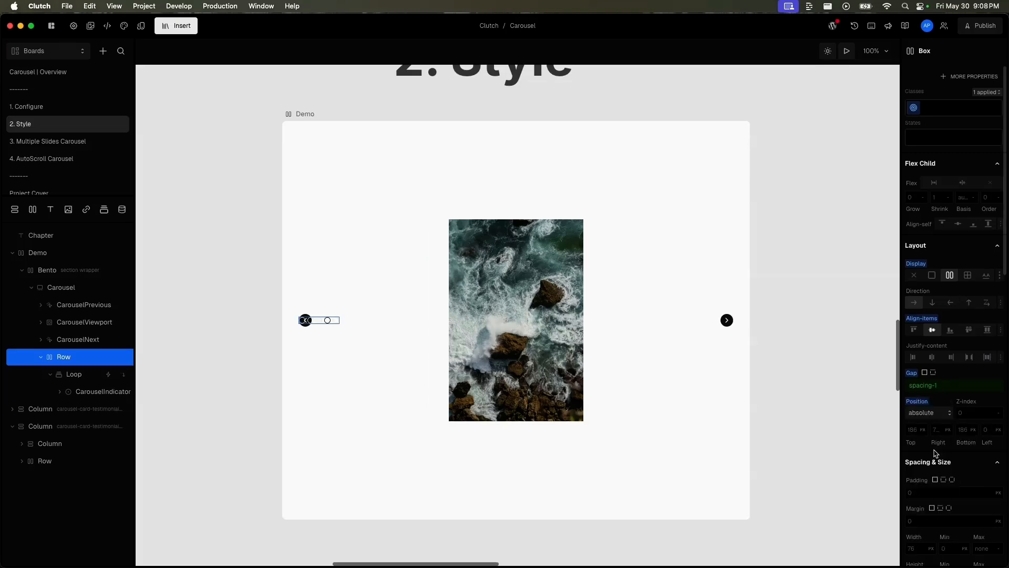
left_click(934, 357)
left_click(936, 359)
scroll(946, 362, "down", 3)
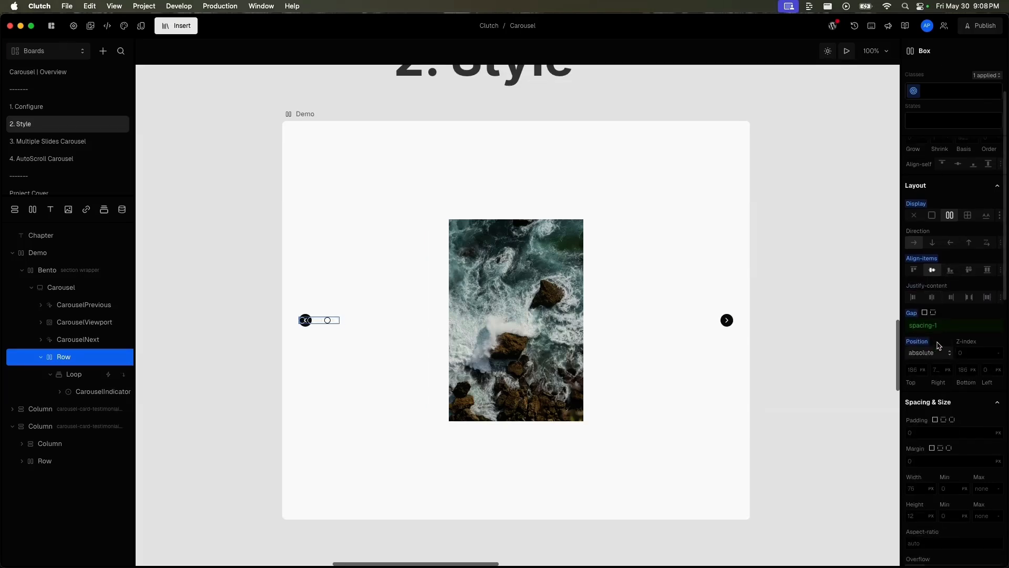
left_click(967, 351)
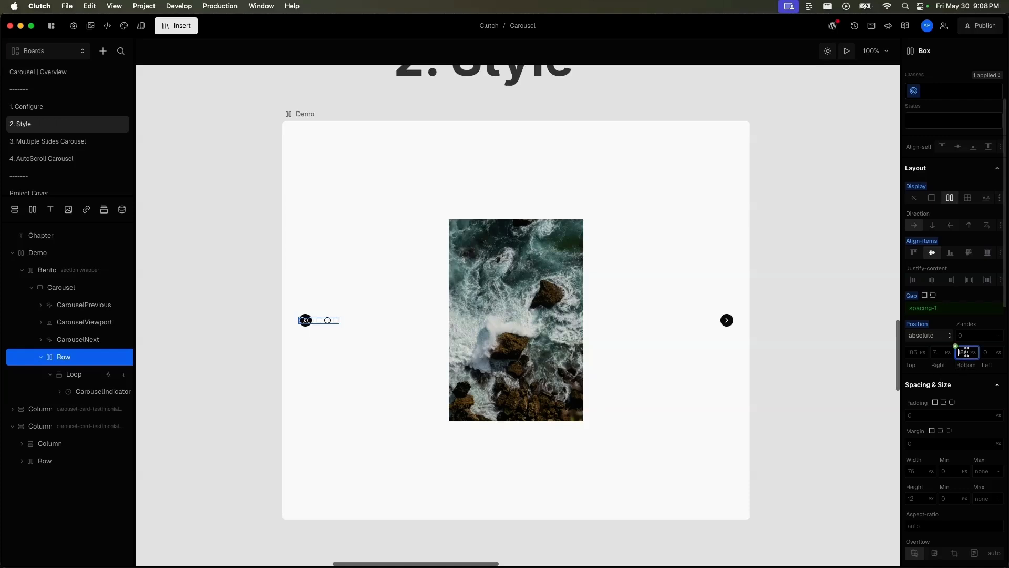
key("Return")
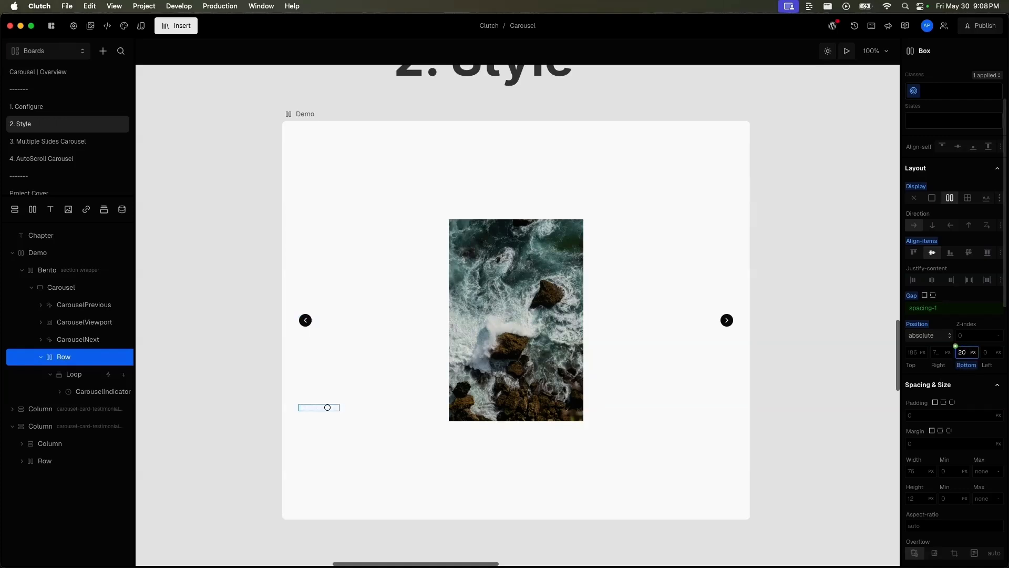
left_click(89, 290)
left_click(932, 280)
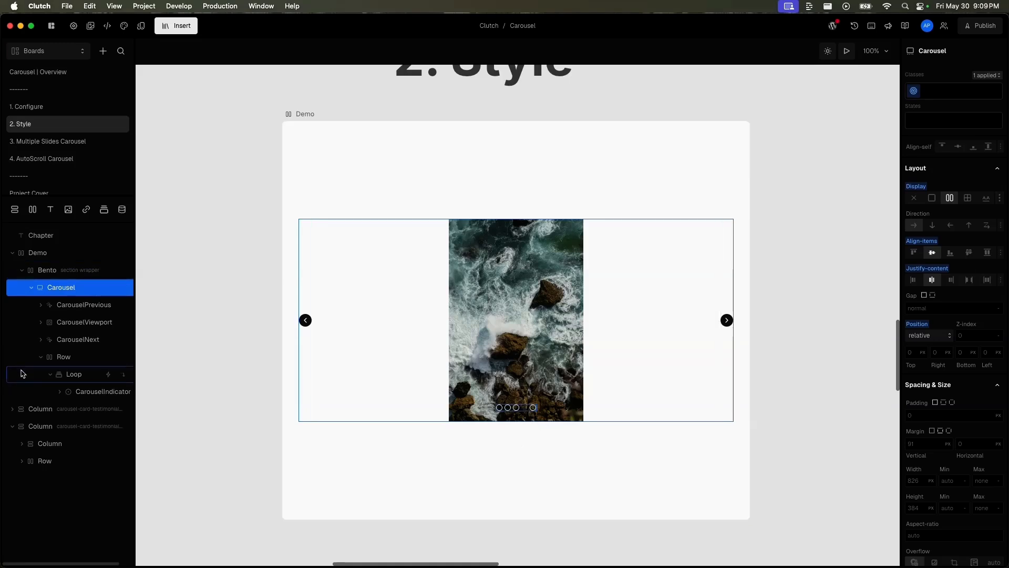
- Set the border color of the CarouselIndicator's Block to the blue 300 token and display the styles of its selected state
left_click(60, 392)
left_click(84, 408)
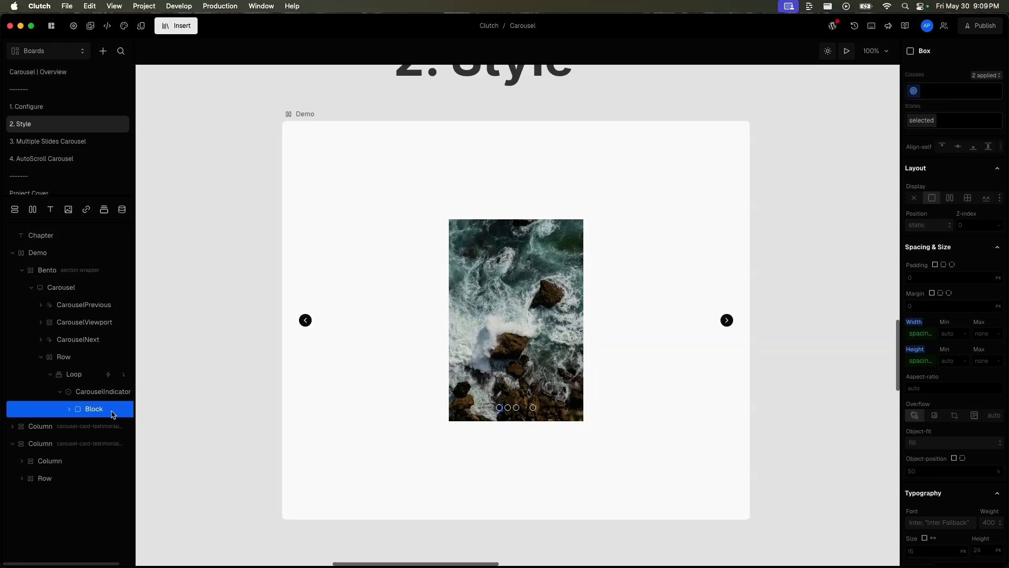
scroll(934, 411, "down", 8)
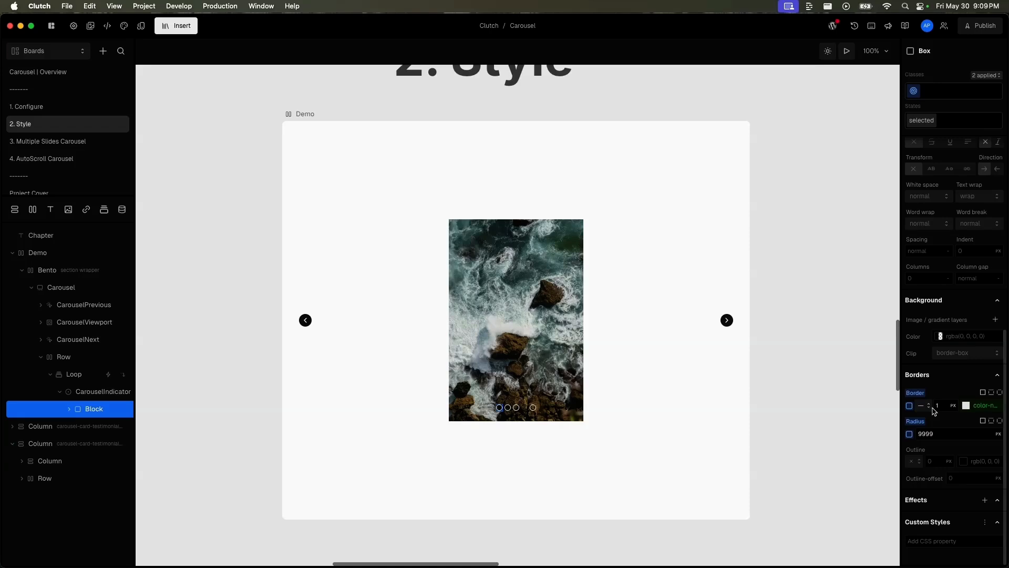
left_click(966, 405)
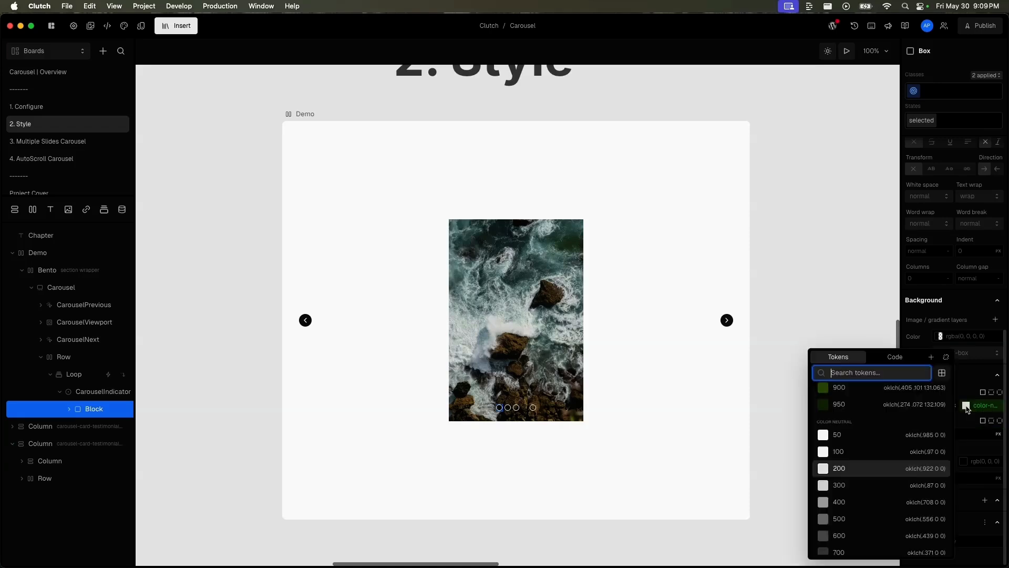
left_click(868, 373)
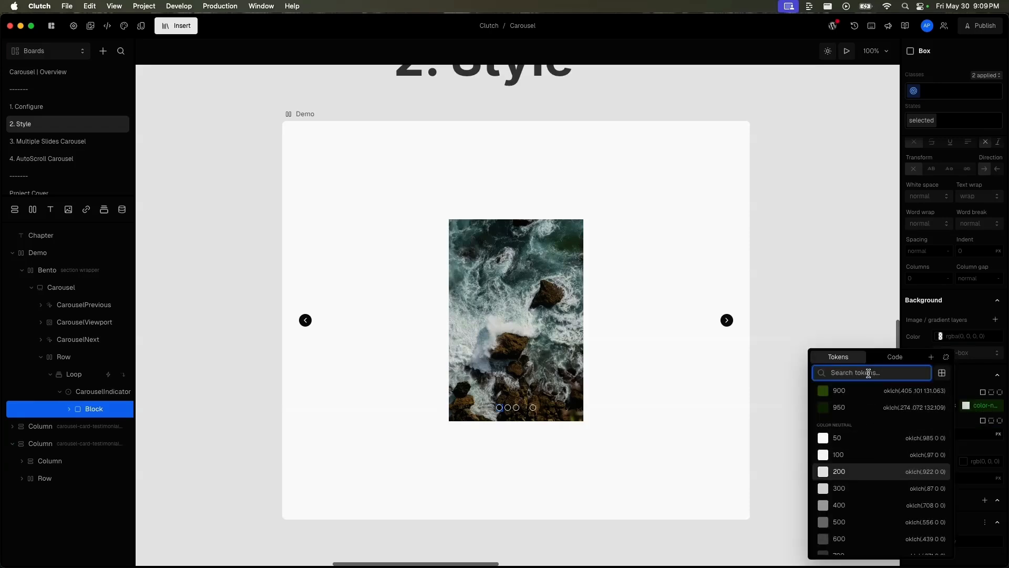
type("b")
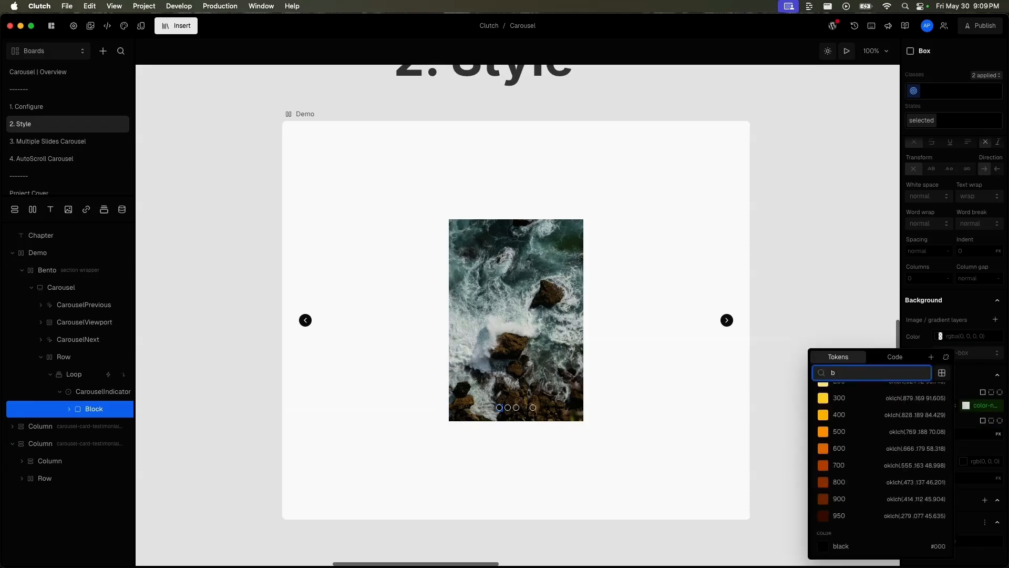
type("lue")
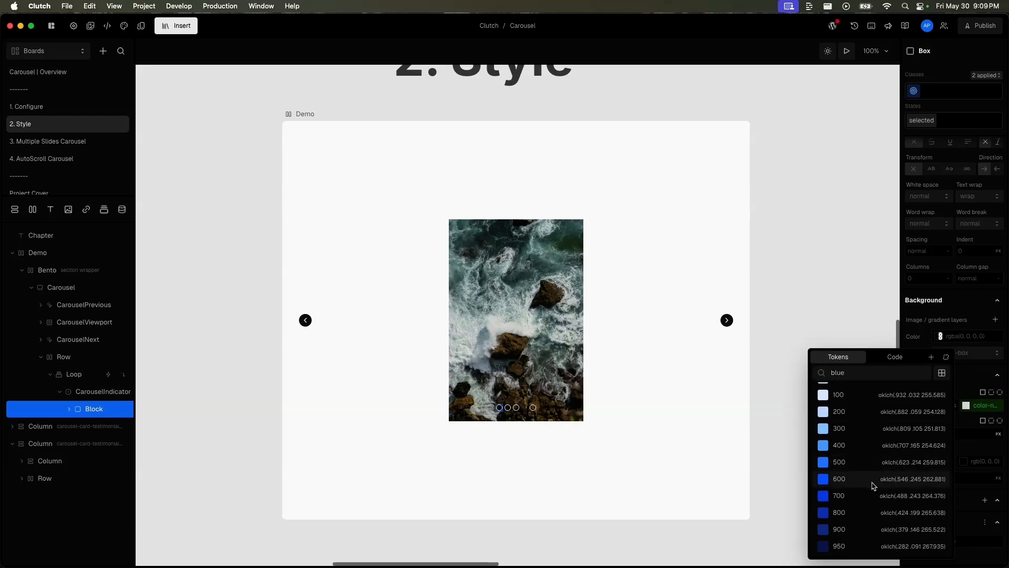
left_click(873, 485)
left_click(985, 410)
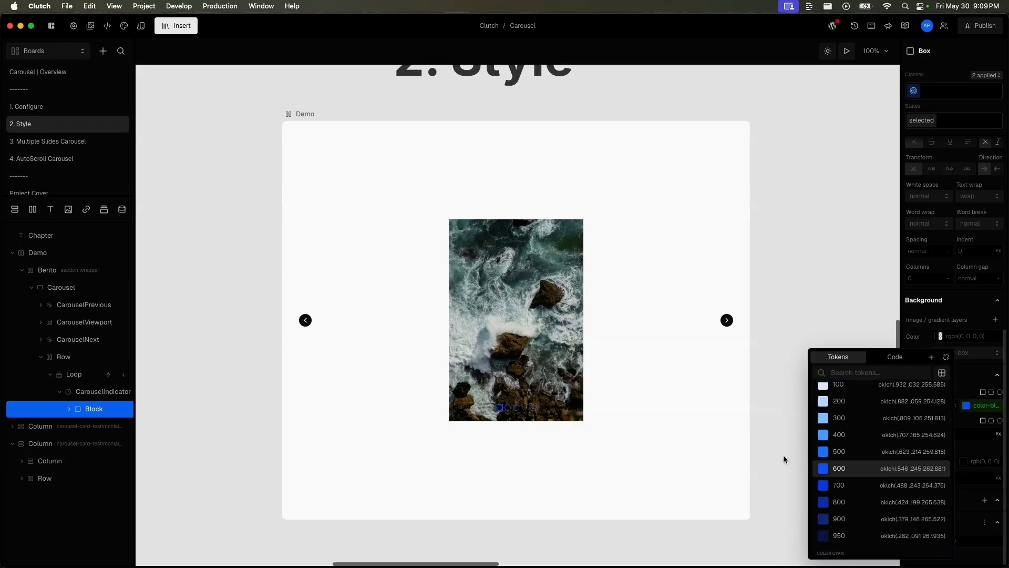
left_click(843, 415)
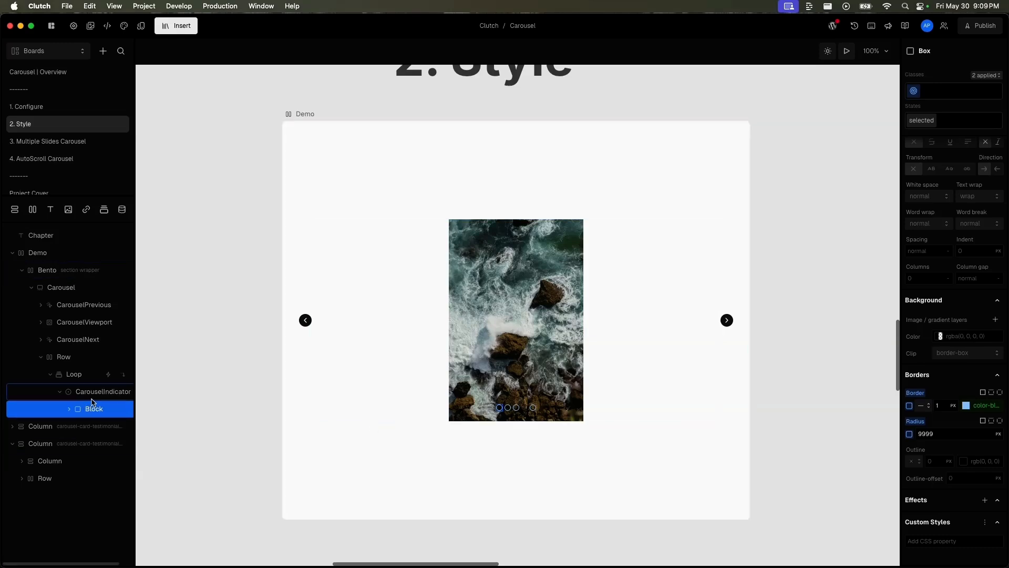
left_click(928, 123)
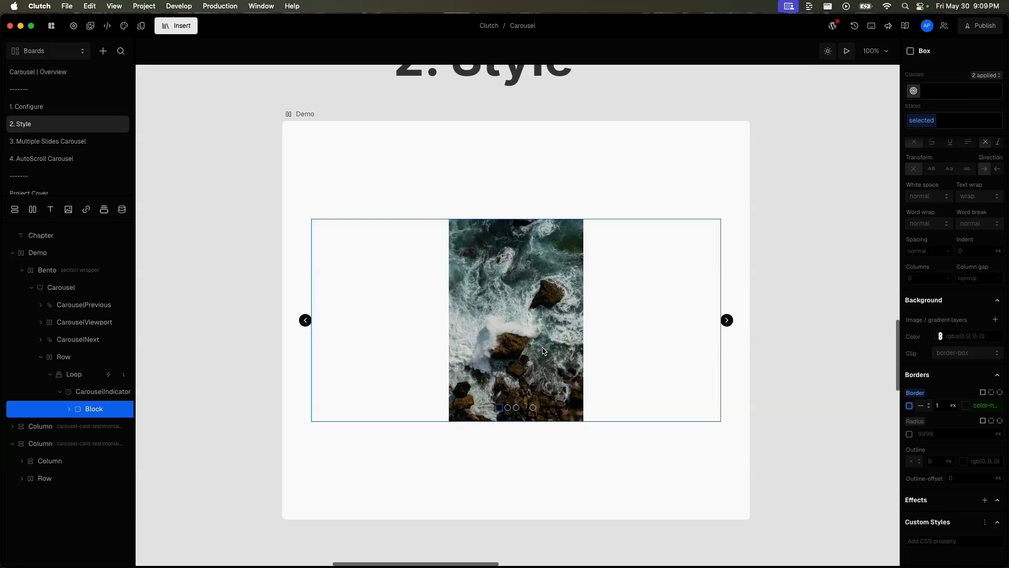
- Set the border color of the indicator Block's selected state to the red 500 token
left_click(966, 405)
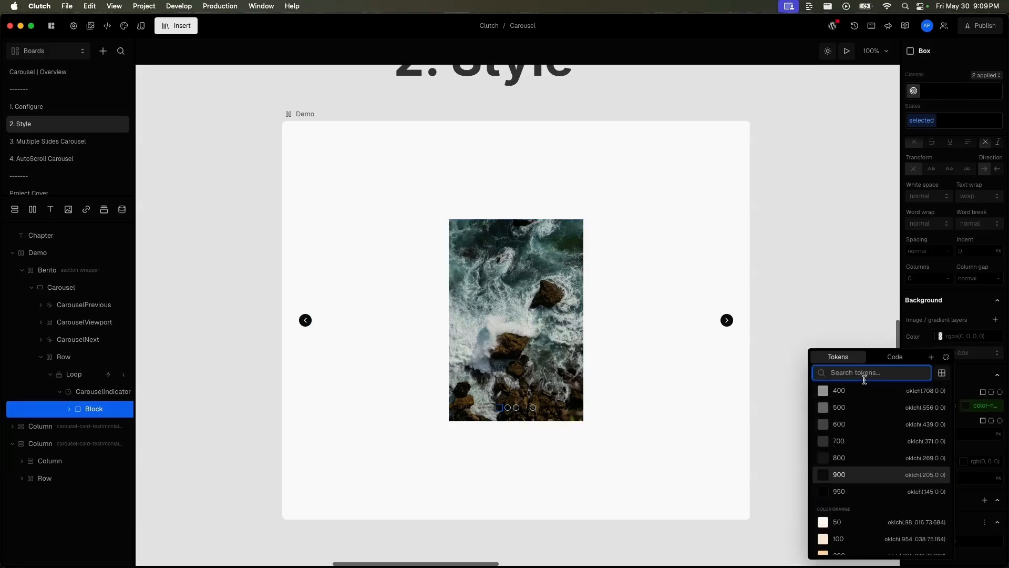
type("red")
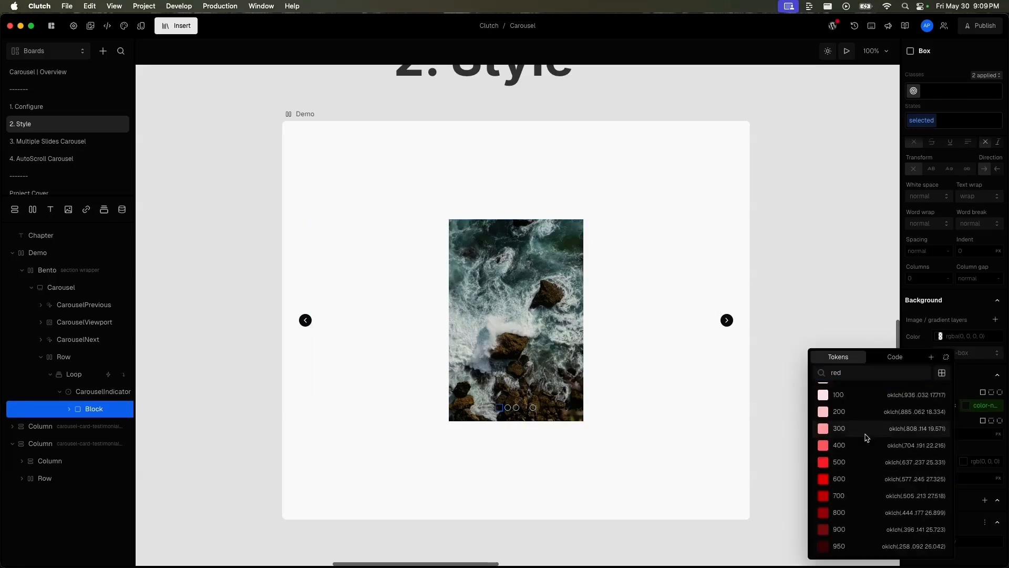
left_click(857, 460)
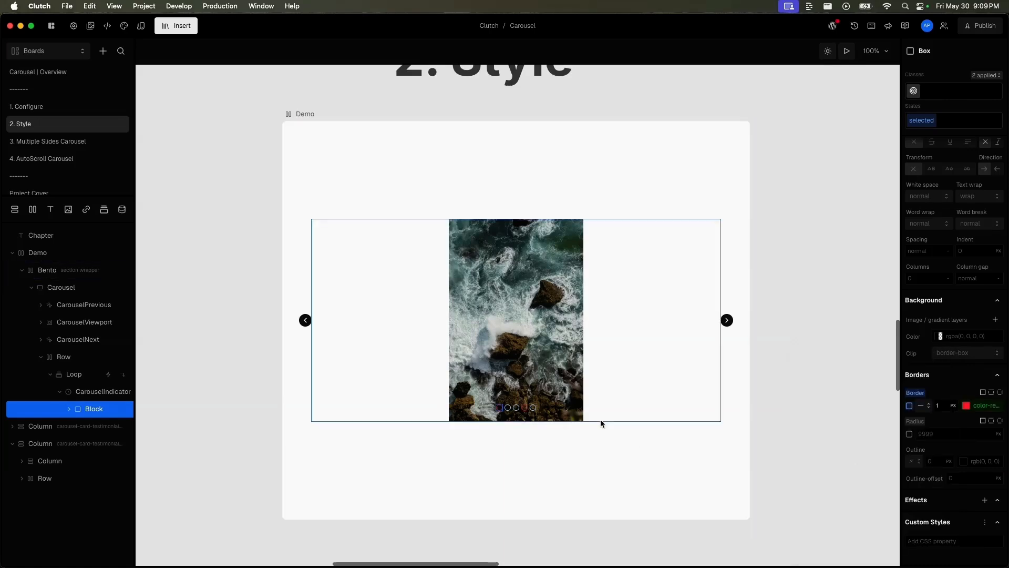
left_click(578, 418)
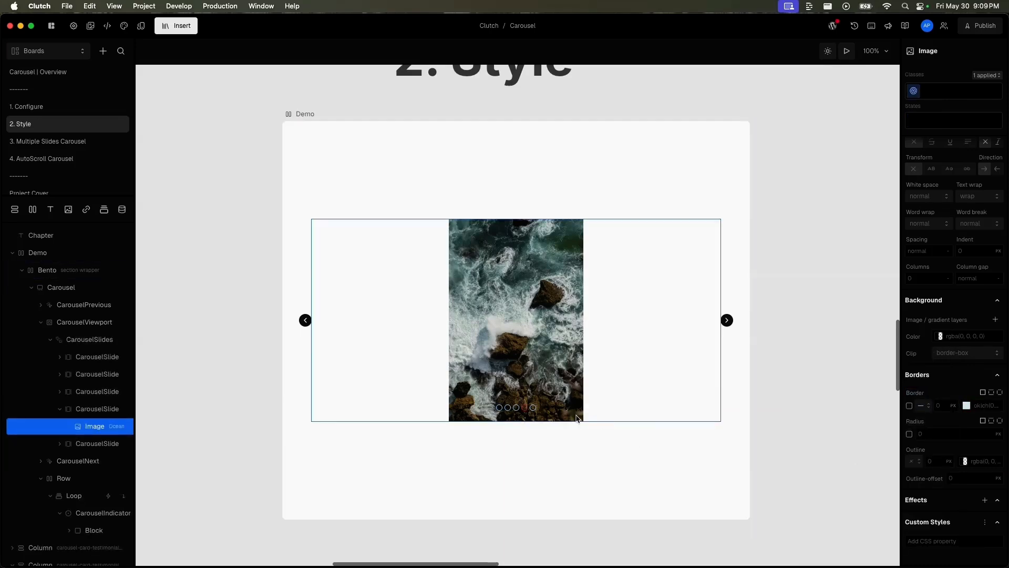
- Preview the carousel and move back and forth through the slides to check how the selected indicator looks
left_click(847, 50)
left_click(727, 320)
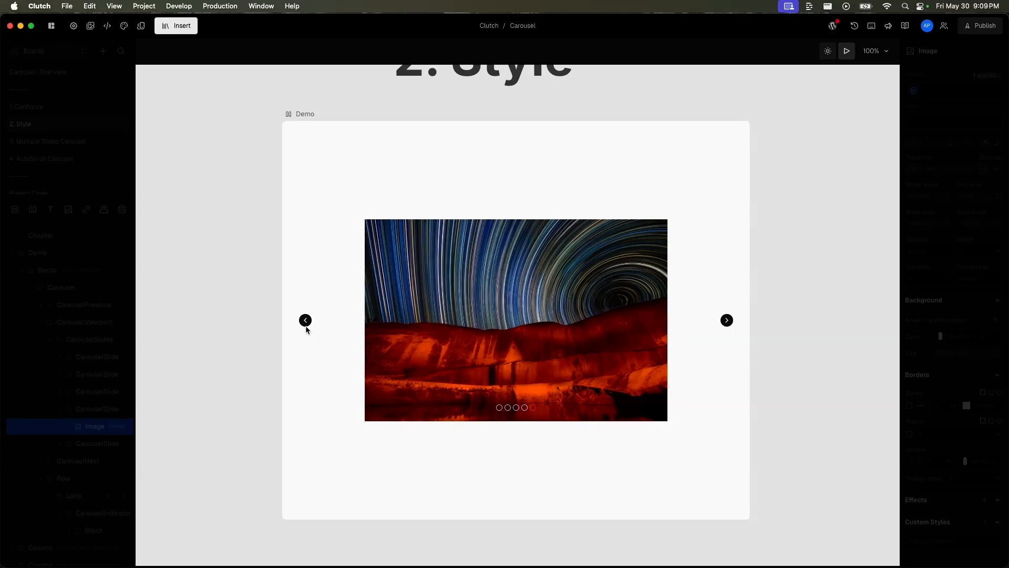
left_click(306, 320)
left_click(305, 320)
left_click(305, 320)
left_click(305, 320)
left_click(727, 320)
left_click(726, 320)
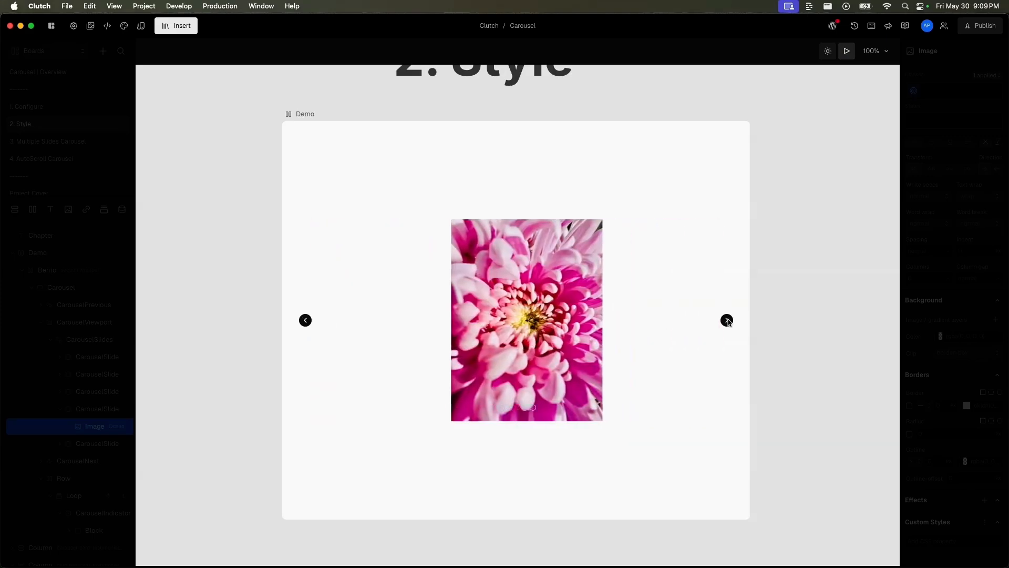
left_click(111, 432)
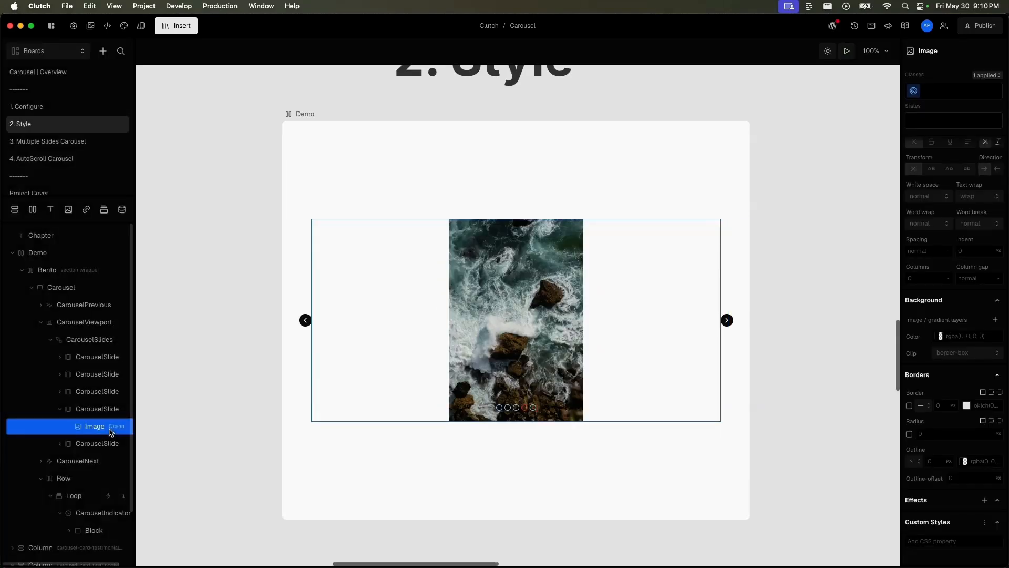
- Set the background color of CarouselViewport to the slate 500 token
left_click(104, 330)
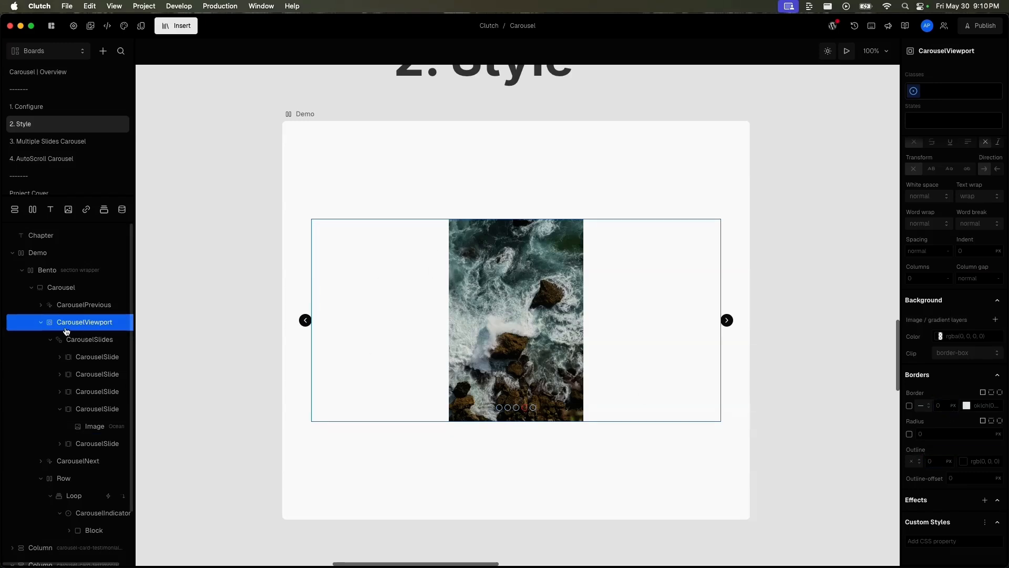
scroll(946, 237, "up", 5)
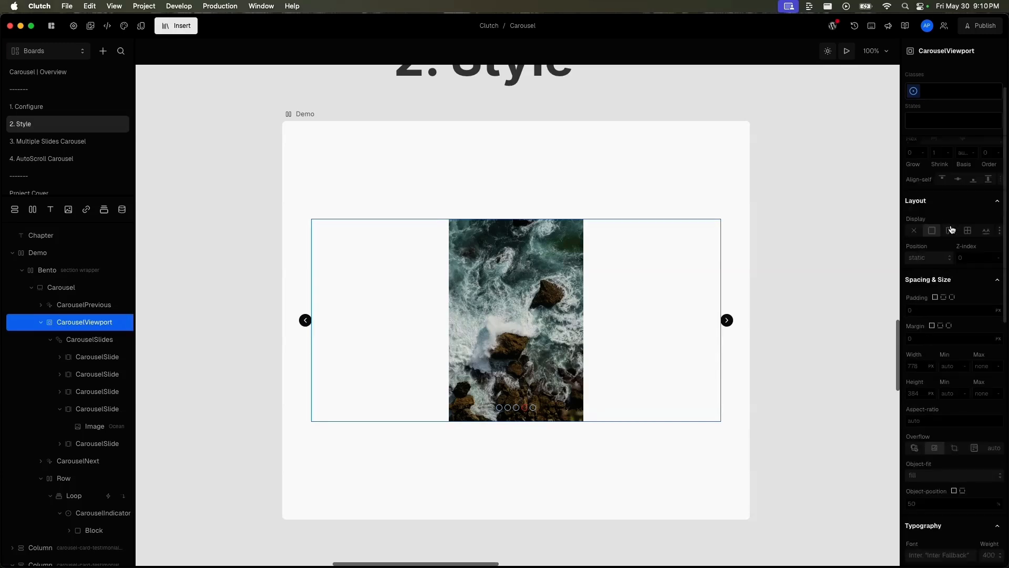
scroll(939, 305, "down", 10)
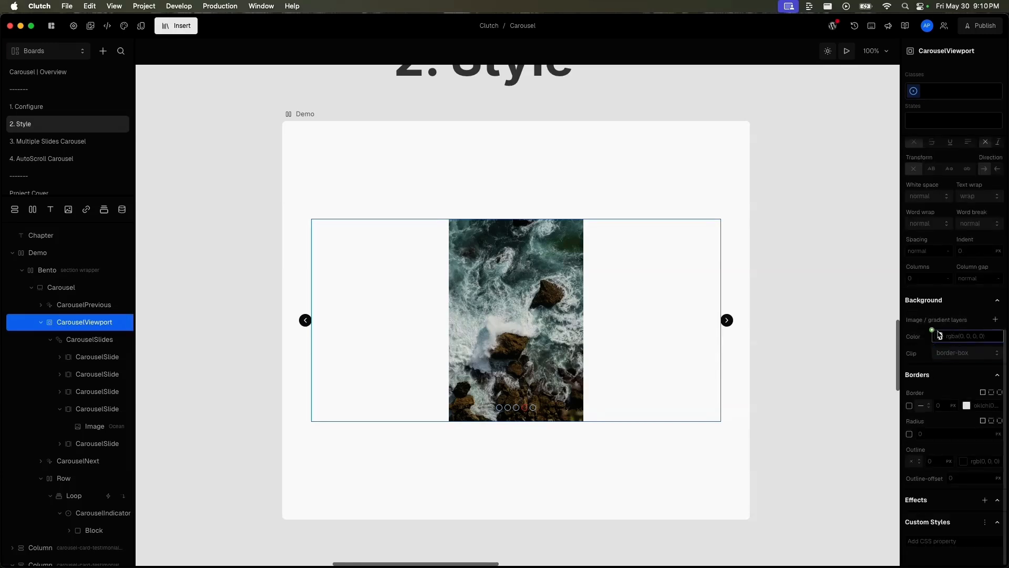
left_click(935, 333)
type("slat")
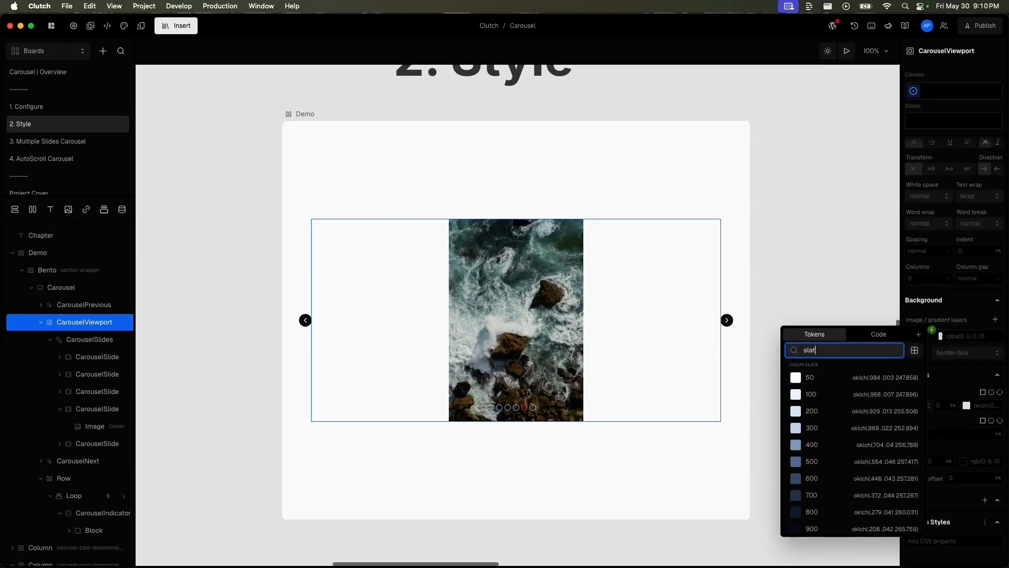
left_click(831, 461)
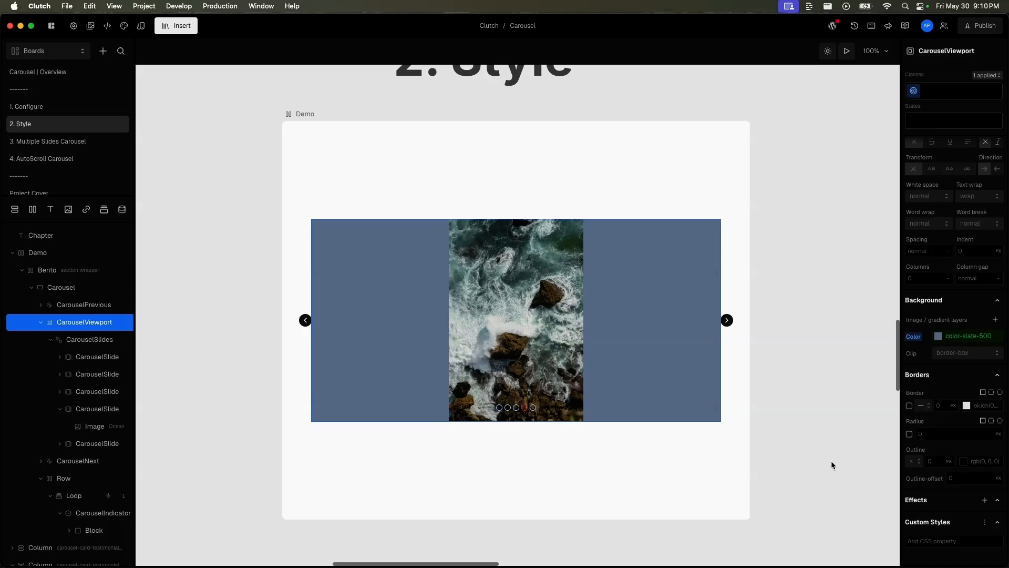
- Try the spacing-4 token as the Carousel's horizontal padding and reset that padding
left_click(92, 289)
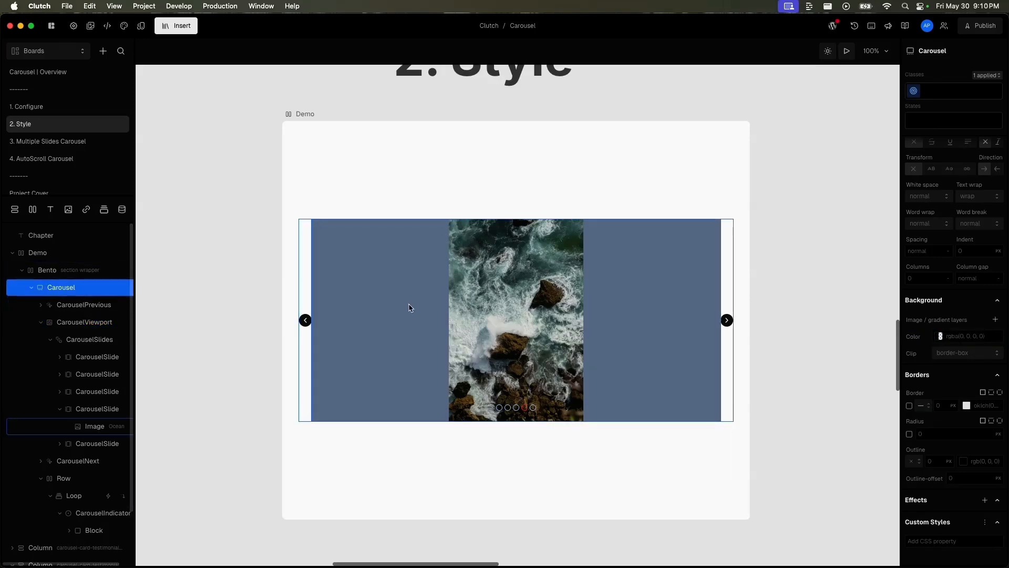
scroll(948, 256, "up", 1)
scroll(949, 256, "up", 3)
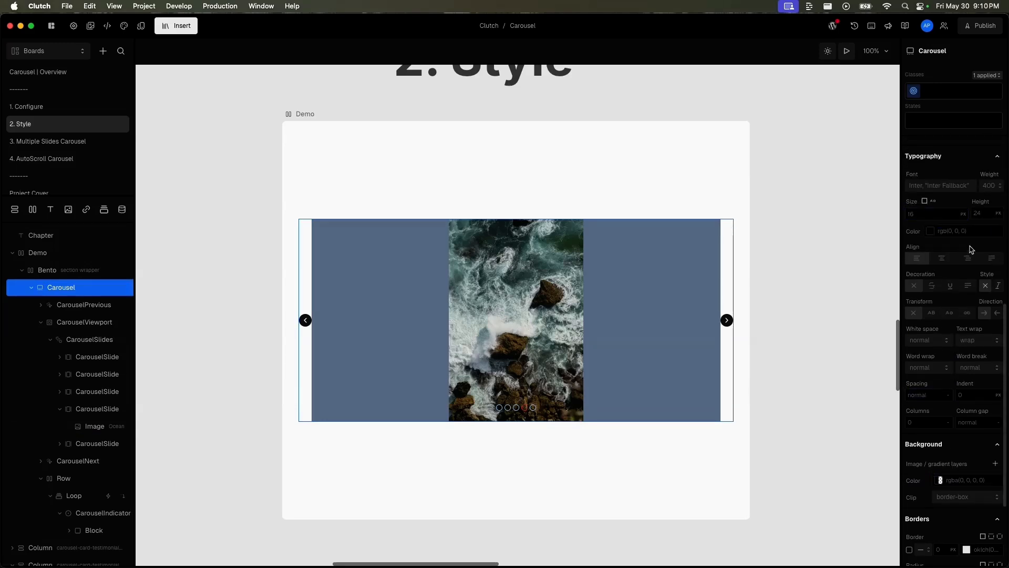
scroll(968, 243, "up", 7)
scroll(925, 349, "up", 4)
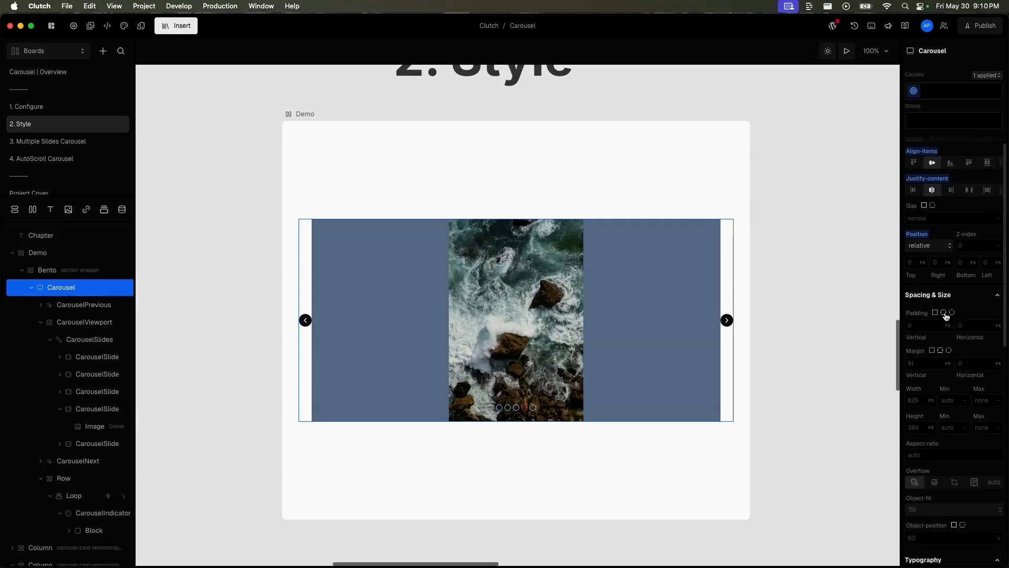
left_click(955, 319)
left_click(843, 471)
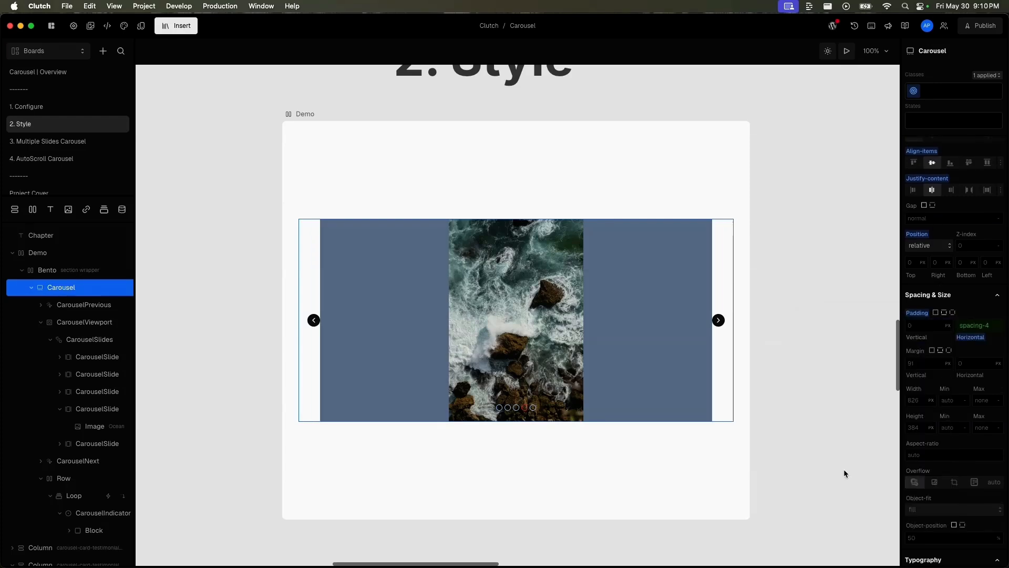
left_click(904, 318)
left_click(972, 336)
left_click(972, 336, "alt")
- Set the Carousel's vertical padding to the spacing-4 token
left_click(905, 319)
scroll(788, 451, "down", 2)
left_click(789, 479)
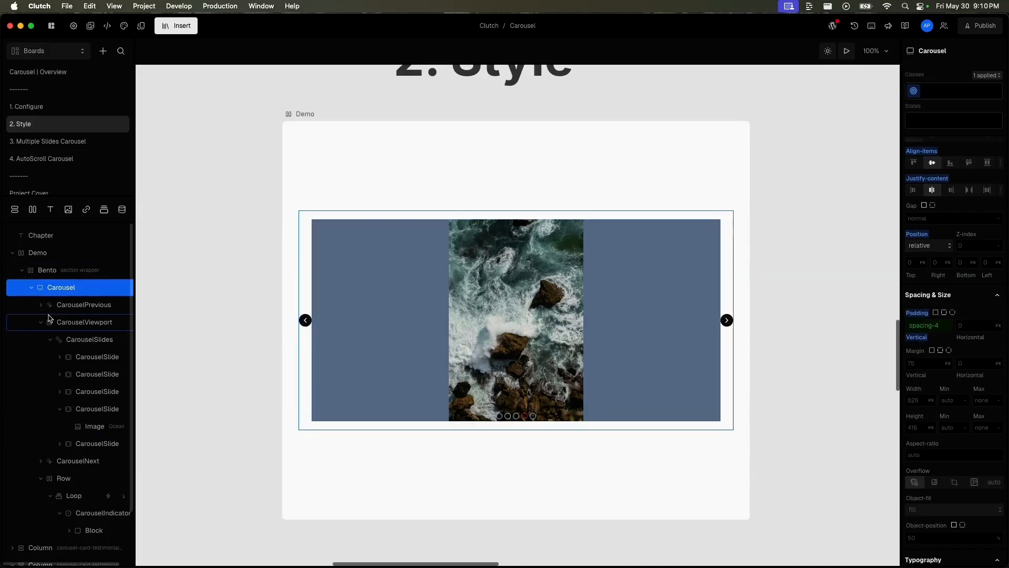
- Set the Carousel's background color to the black token
scroll(951, 442, "down", 6)
left_click(949, 436)
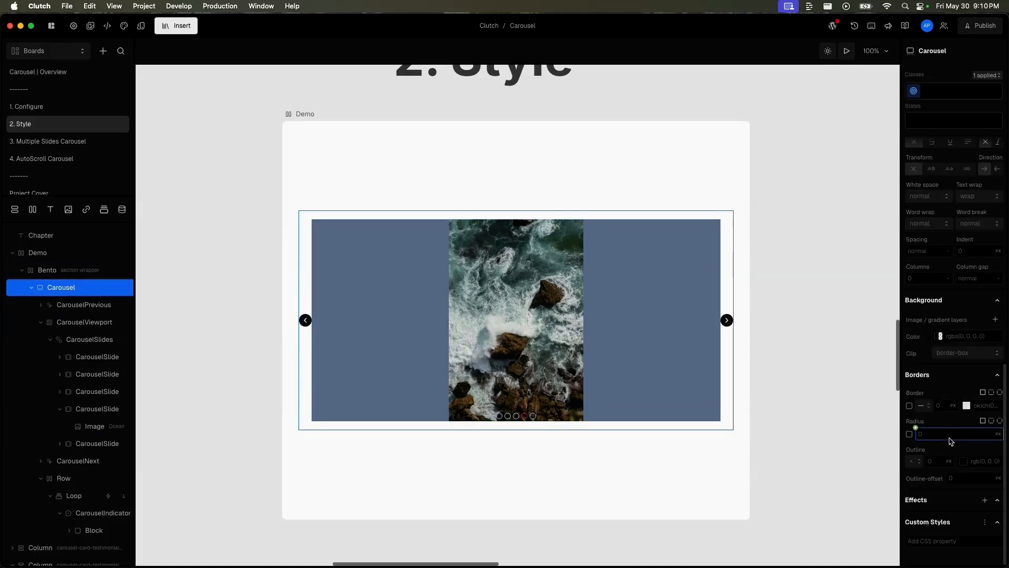
left_click(933, 331)
left_click(851, 451)
left_click(739, 319)
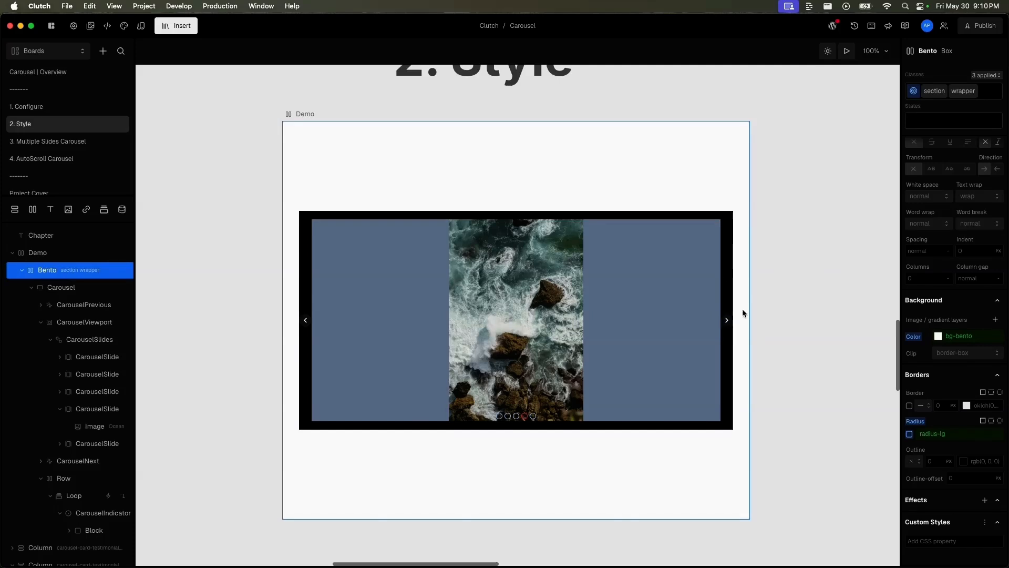
- Preview the carousel and step through its slides in both directions to check the arrows against the black background
left_click(846, 50)
left_click(727, 321)
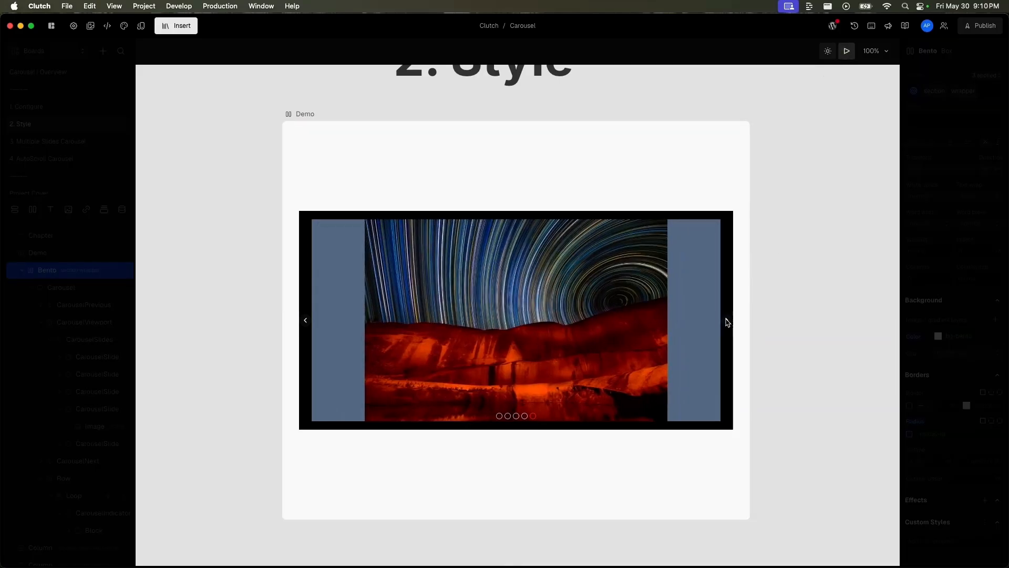
left_click(306, 321)
left_click(306, 321)
left_click(83, 283)
- Set the Carousel's border radius to the lg token
left_click(82, 286)
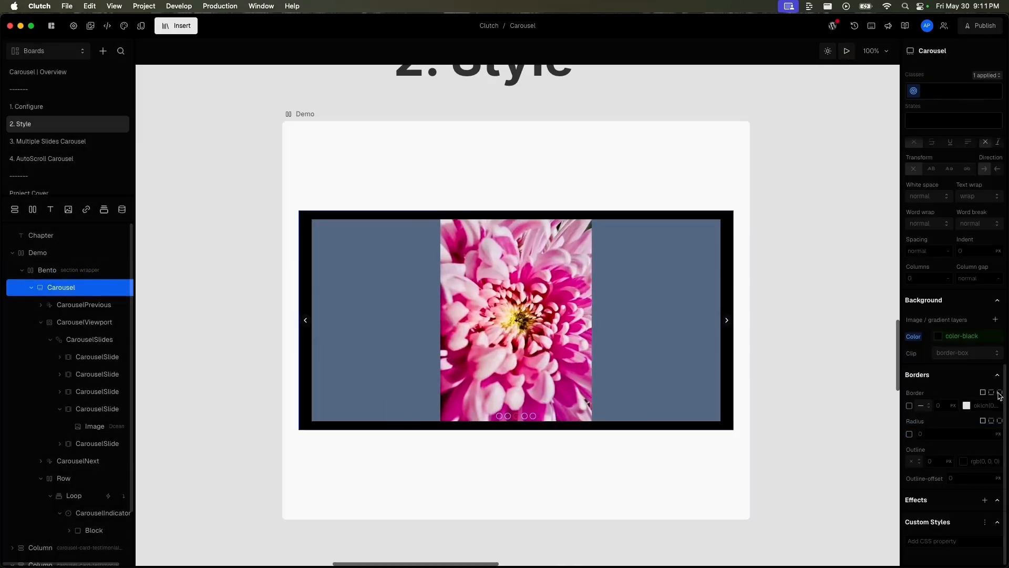
left_click(914, 427)
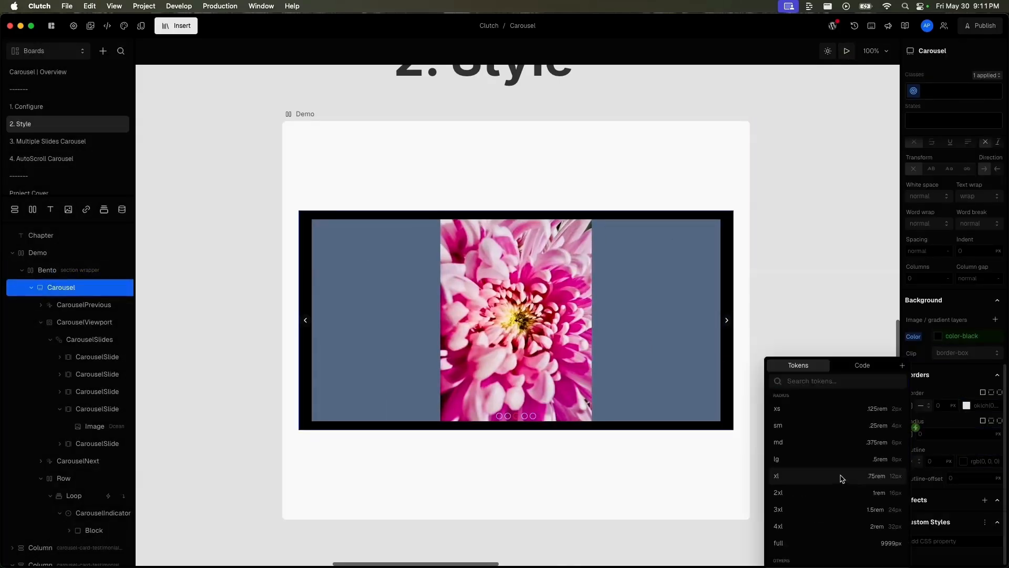
left_click(840, 459)
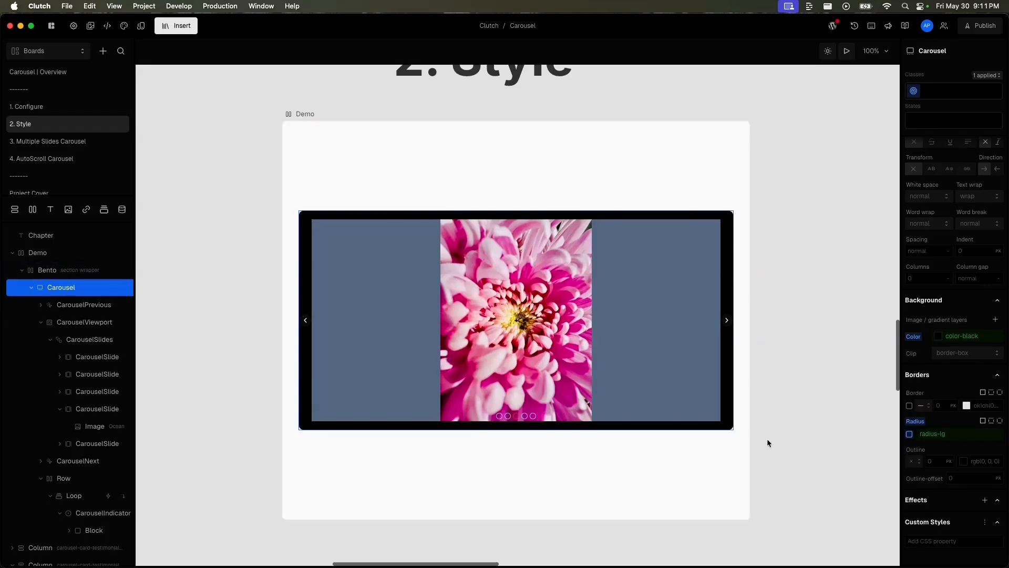
- Set the border radius of CarouselViewport to the md token
left_click(95, 323)
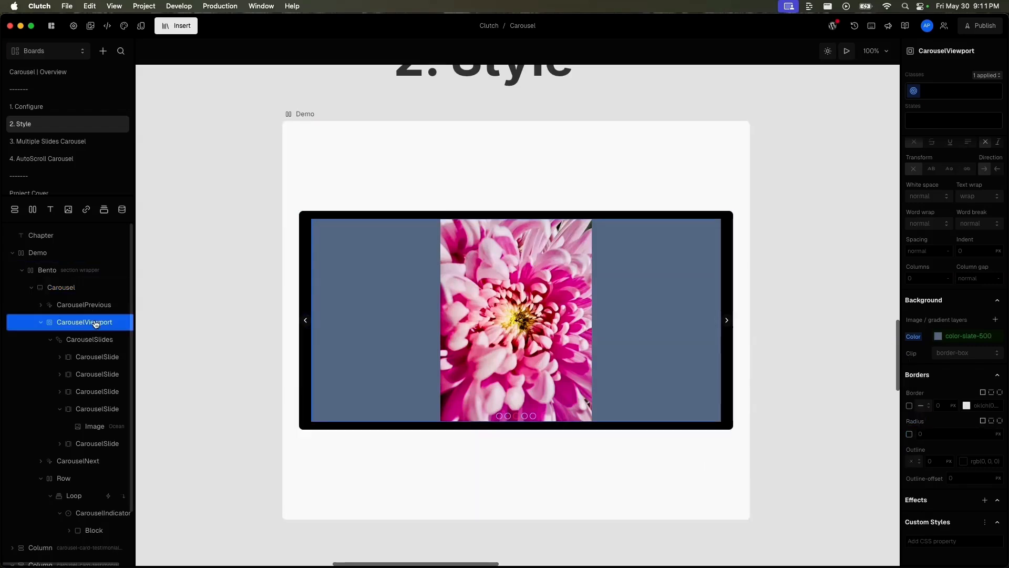
left_click(915, 427)
left_click(831, 447)
left_click(686, 482)
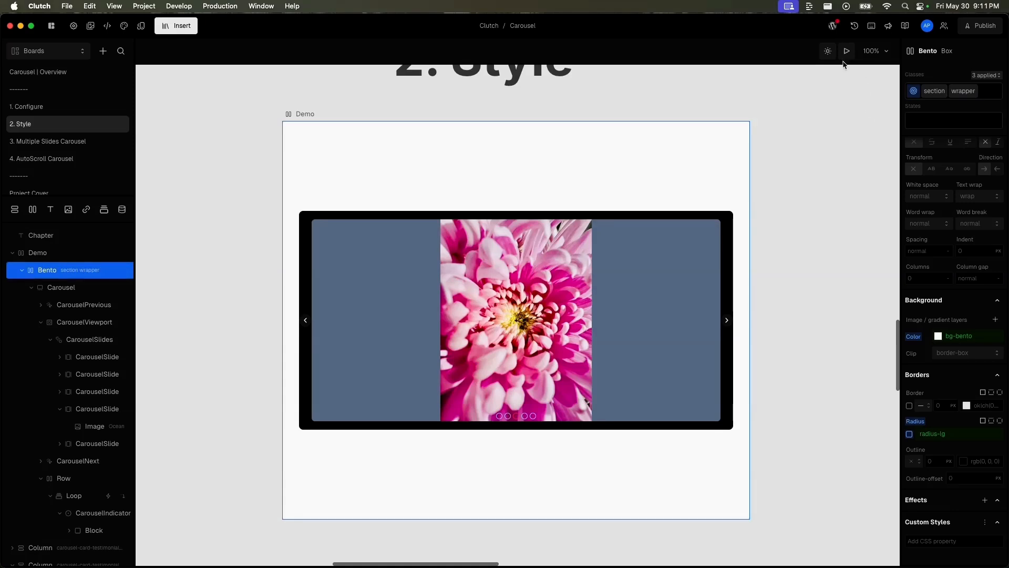
- Preview the rounded carousel by stepping through its slides, and review the Carousel's layer structure
left_click(846, 50)
left_click(727, 323)
left_click(728, 323)
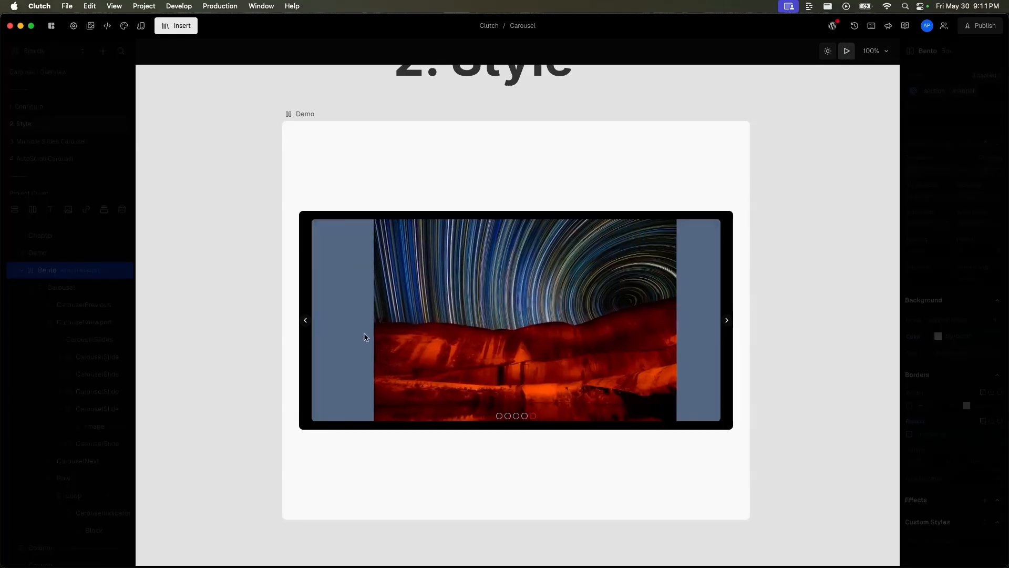
left_click(306, 322)
left_click(306, 321)
left_click(307, 323)
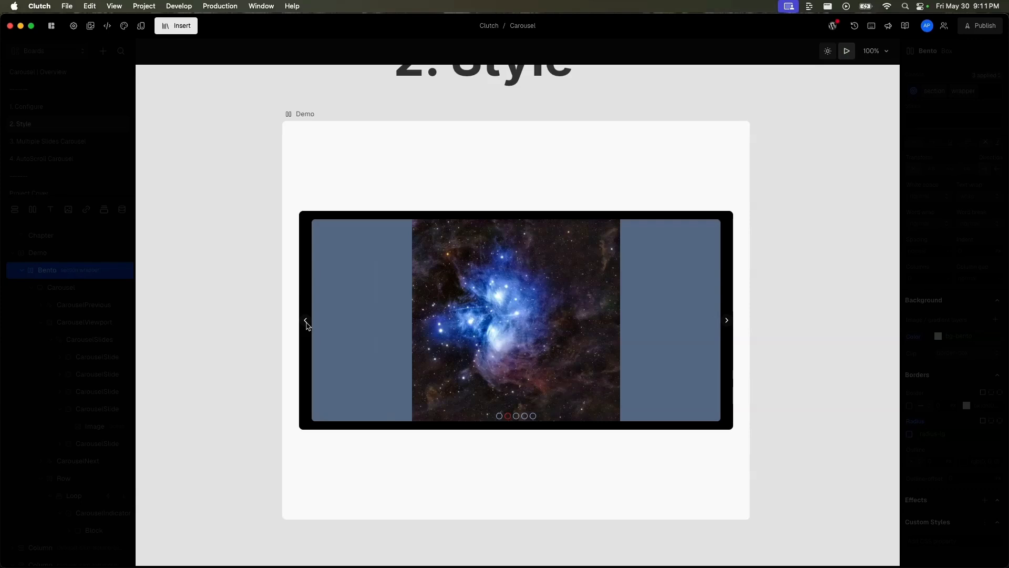
left_click(846, 50)
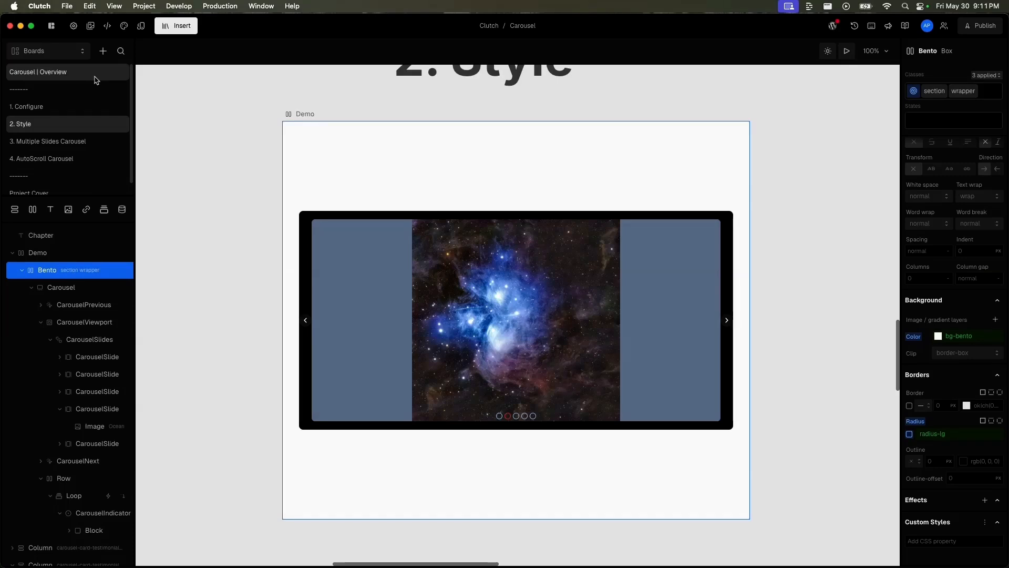
left_click(31, 288)
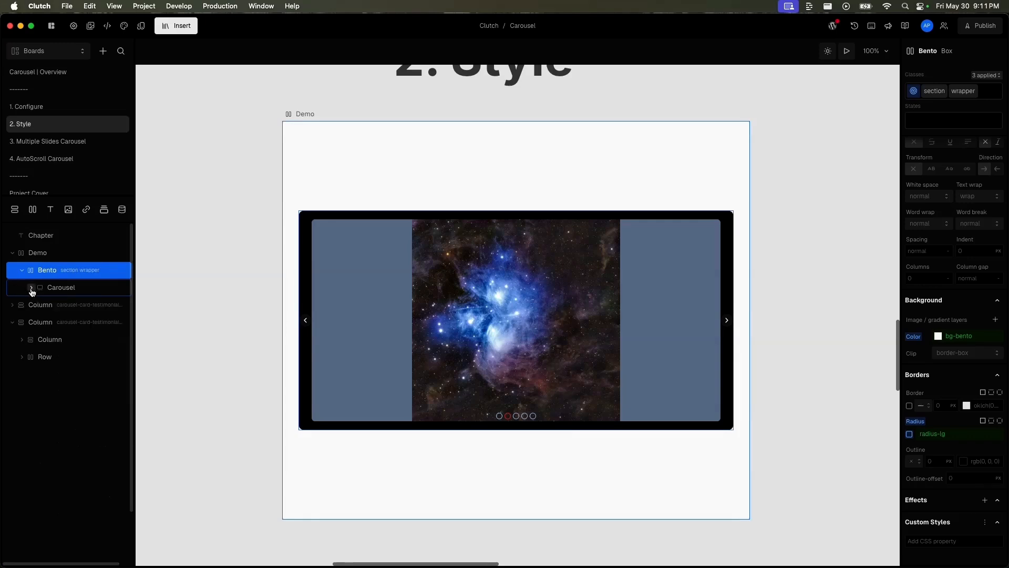
left_click(31, 289)
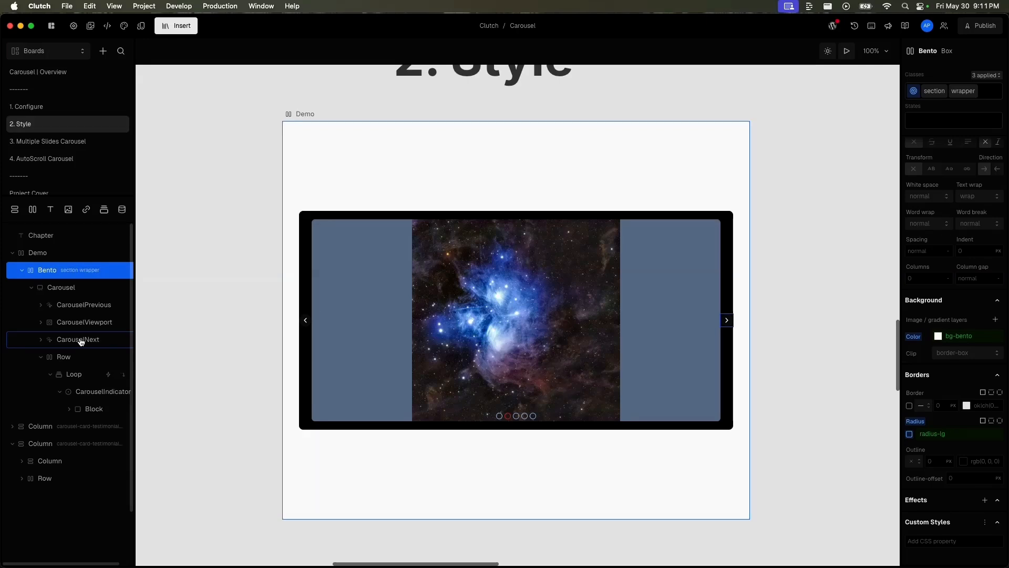
- Open the 3. Multiple Slides Carousel board and delete the existing Carousel w/ Multiple Slides from its Bento
left_click(111, 147)
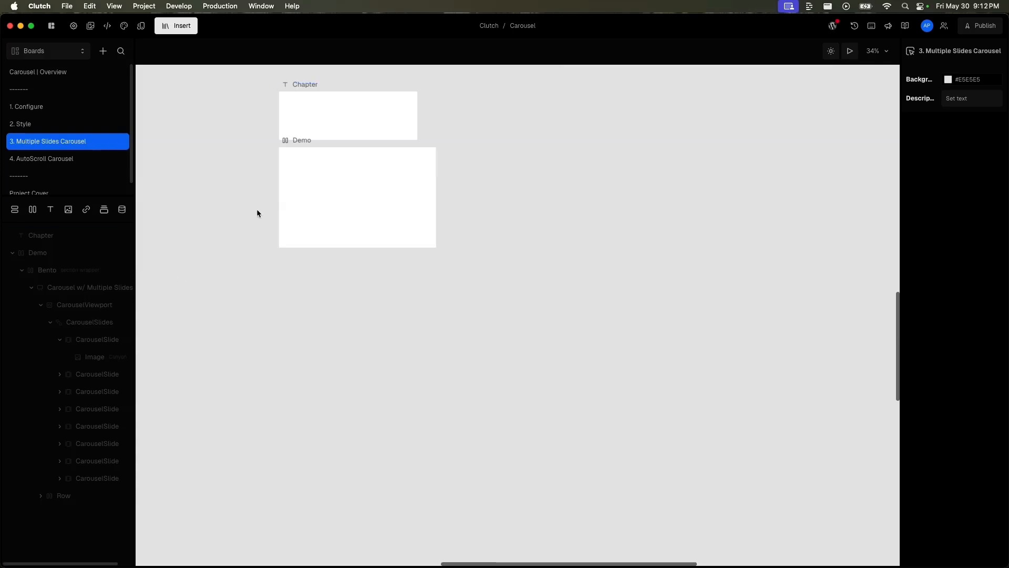
left_click(96, 292)
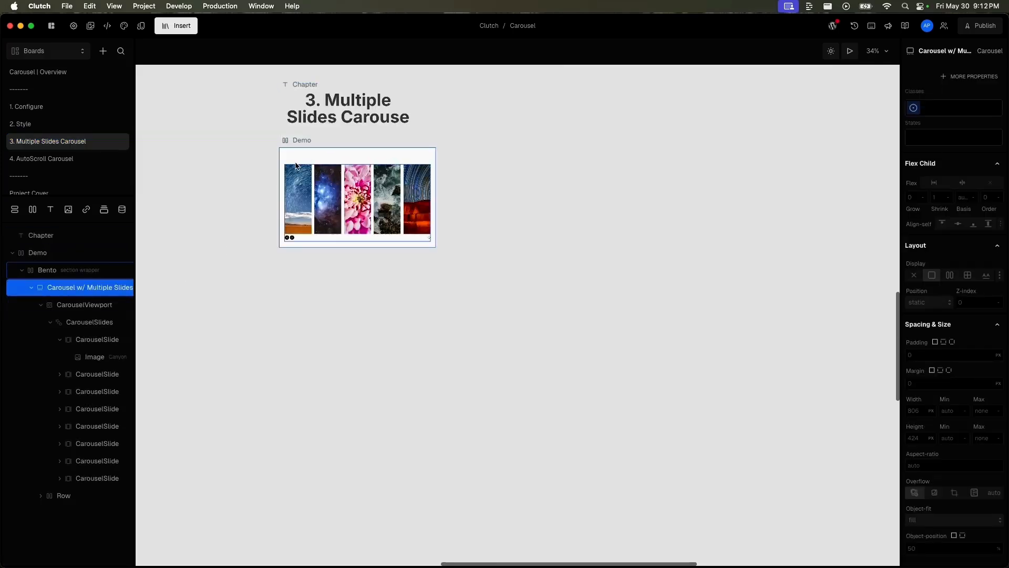
scroll(296, 166, "up", 5)
scroll(295, 161, "up", 5)
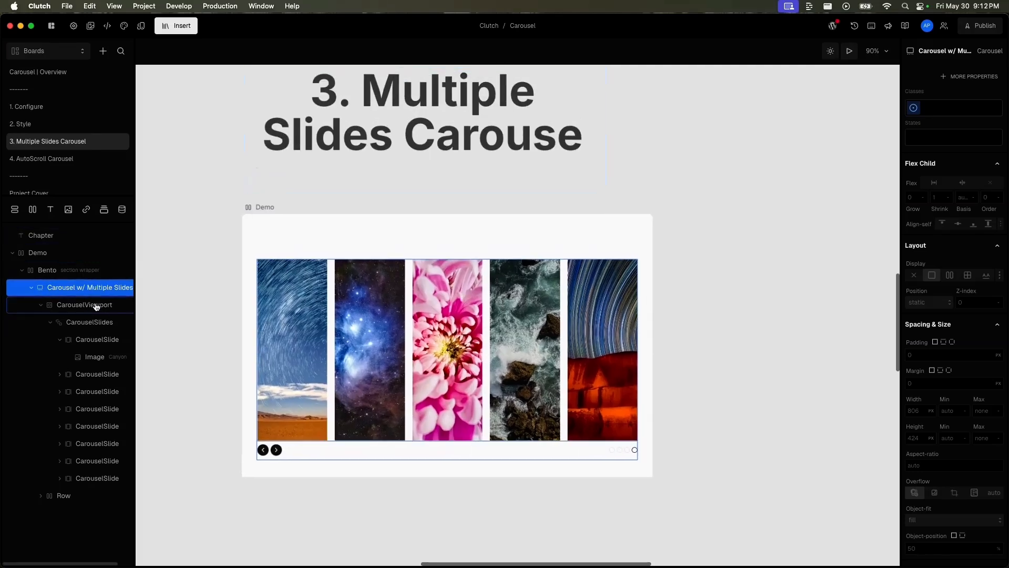
left_click(93, 304)
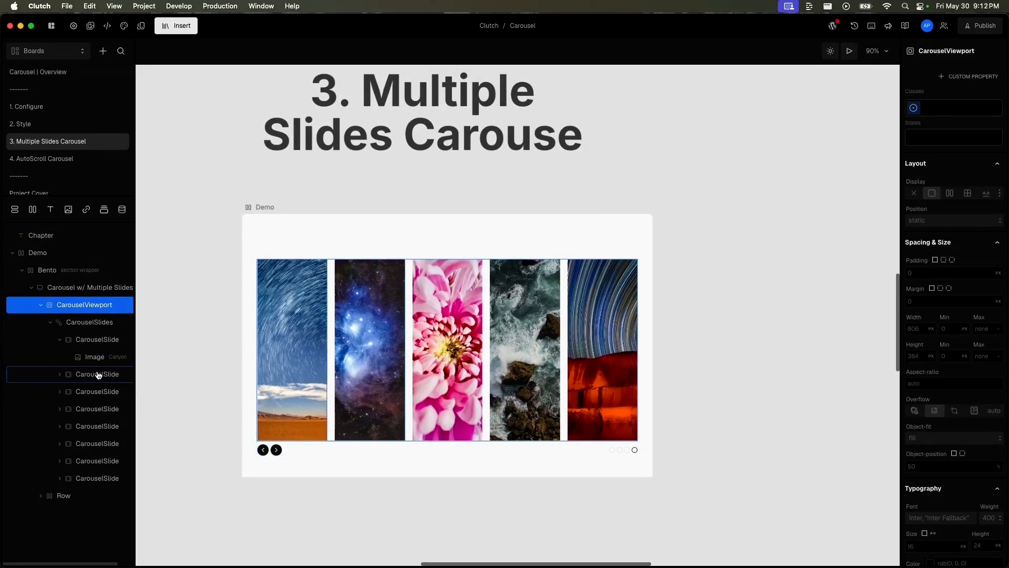
left_click(92, 287)
key("Delete")
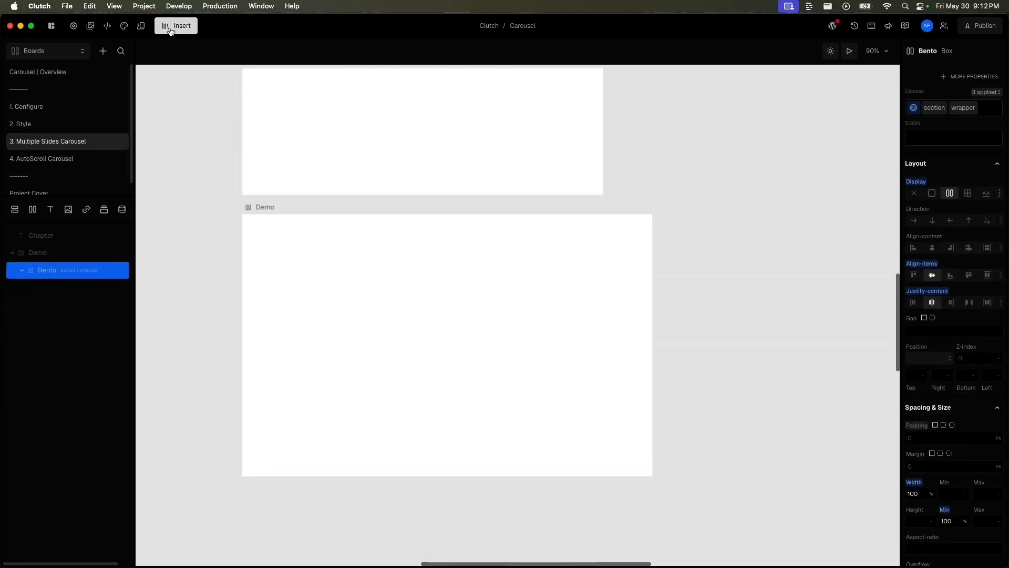
- Insert the Carousel w/ Multiple Slides component into the empty Bento of the Demo
left_click(169, 30)
mouse_move(232, 115)
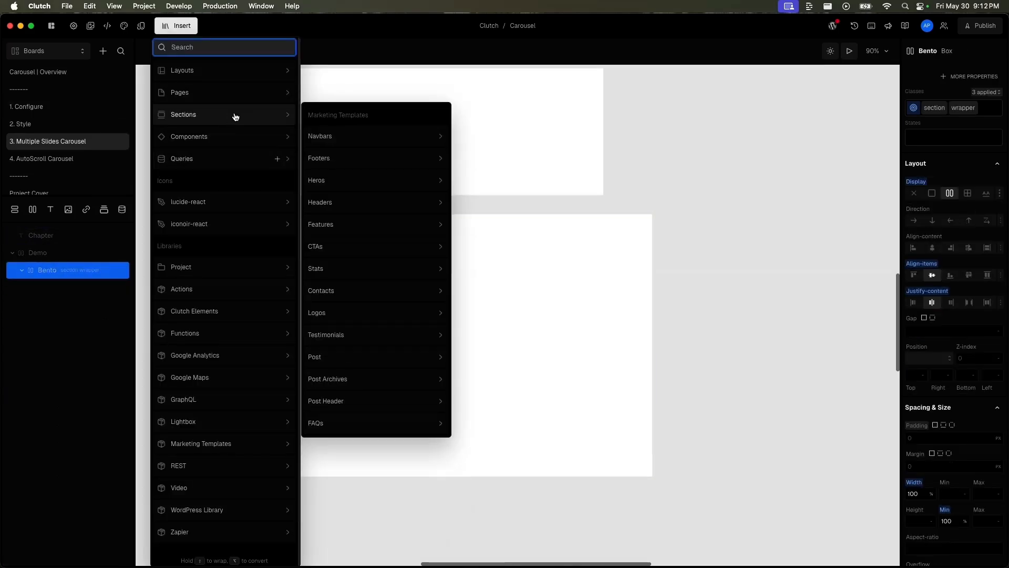
mouse_move(244, 145)
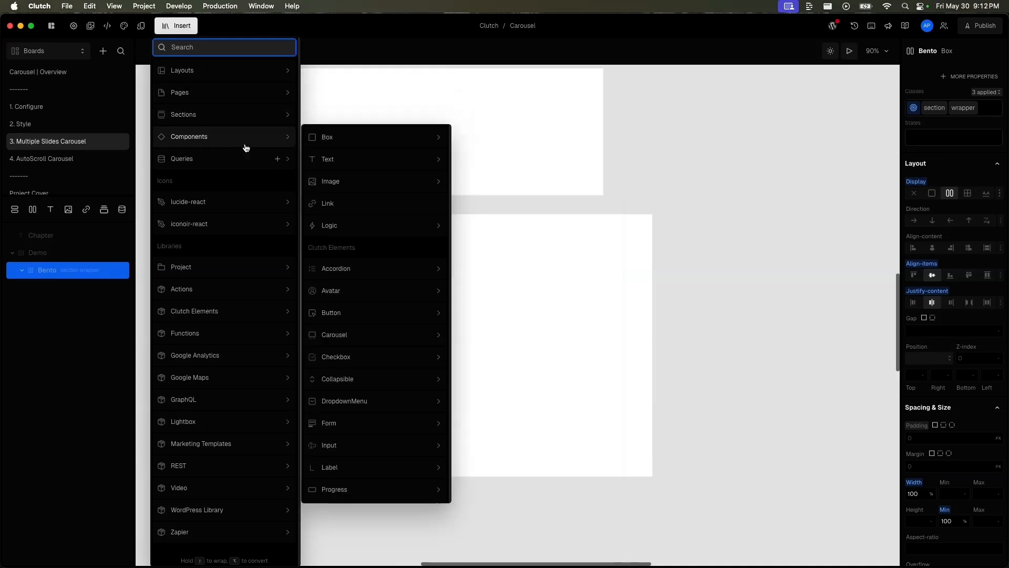
mouse_move(394, 335)
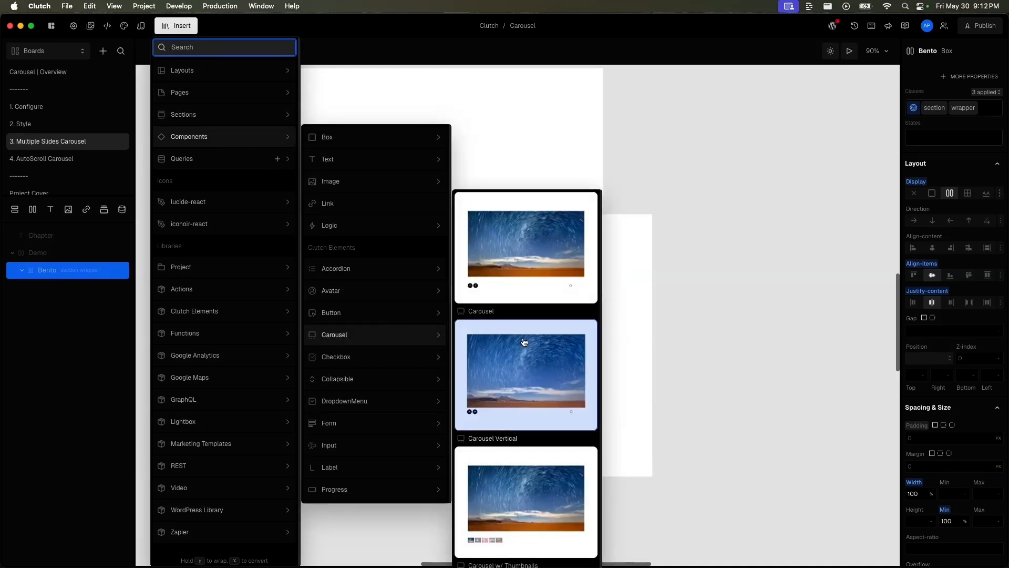
scroll(524, 342, "down", 5)
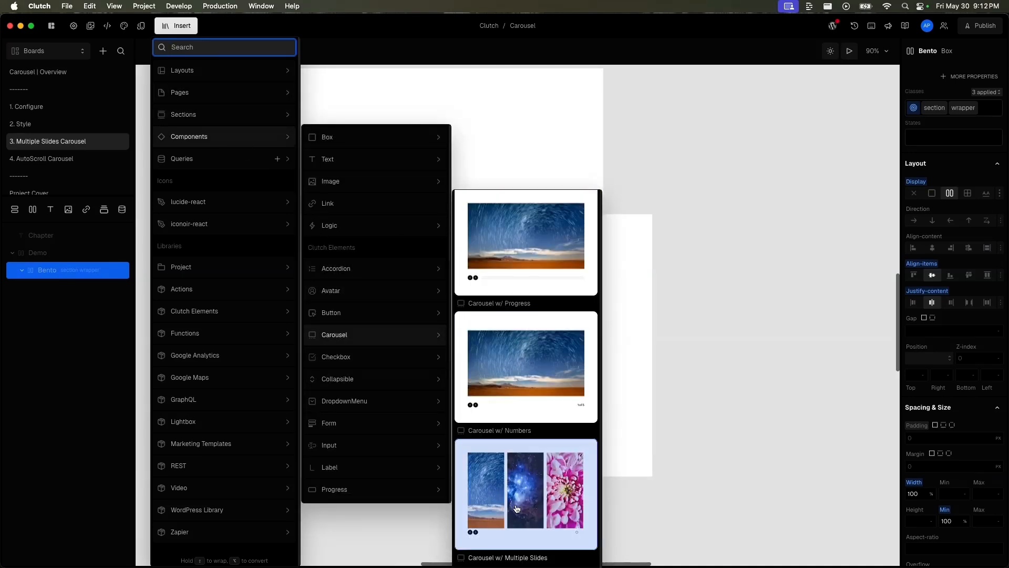
left_click(516, 508)
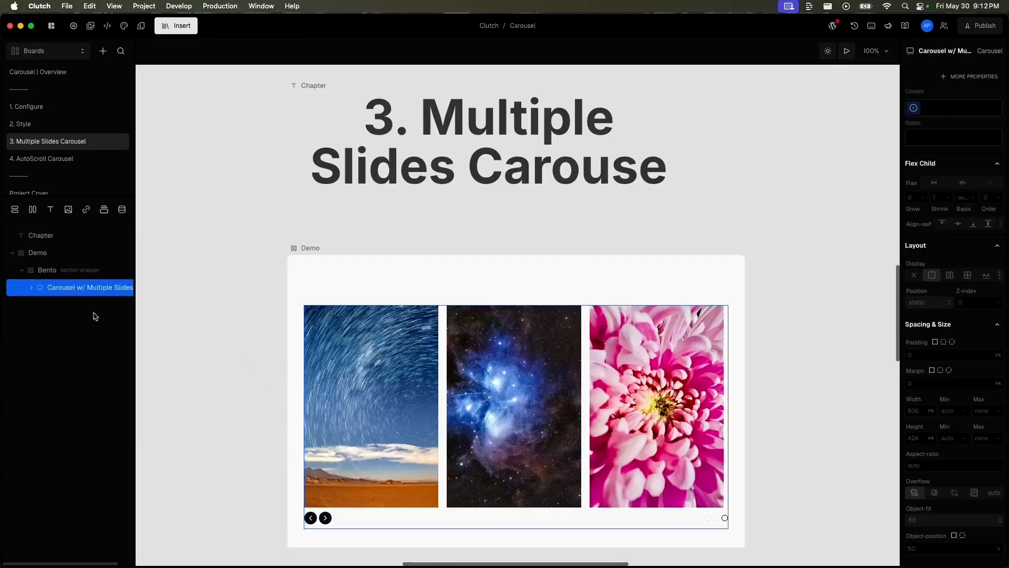
- Expand the inserted carousel's layers through CarouselViewport and CarouselSlides down to the individual slides
scroll(228, 329, "down", 1)
left_click(31, 287)
left_click(40, 322)
left_click(41, 304)
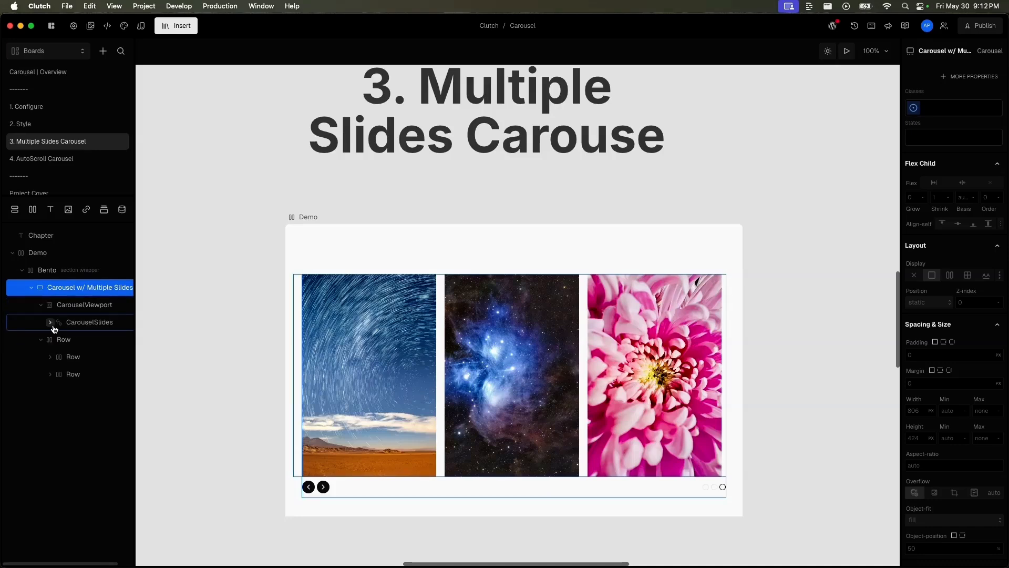
left_click(50, 322)
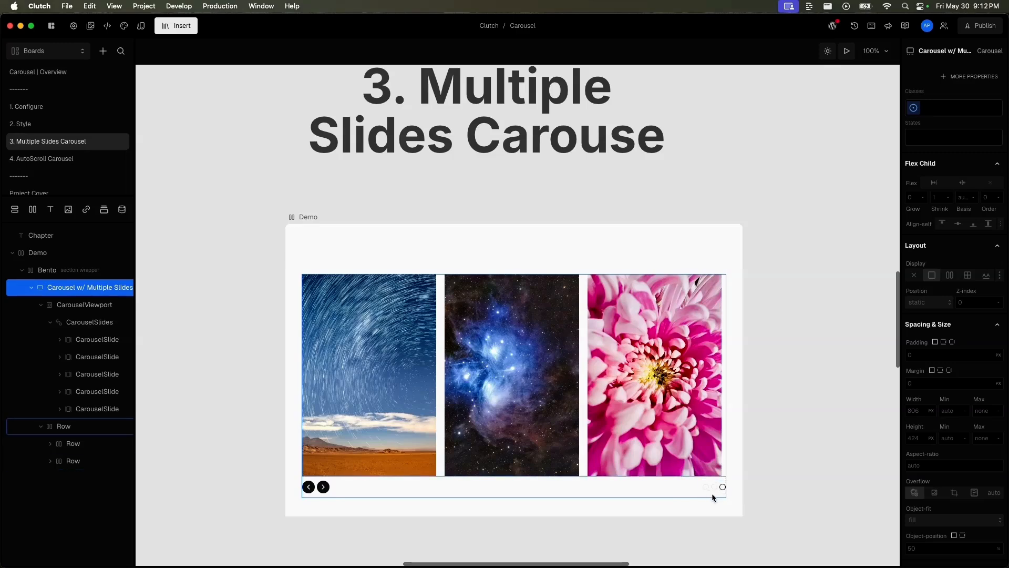
- Examine the Flex Child settings of each CarouselSlide, especially the basis, and return to the first slide
left_click(95, 342)
left_click(101, 391)
left_click(100, 409)
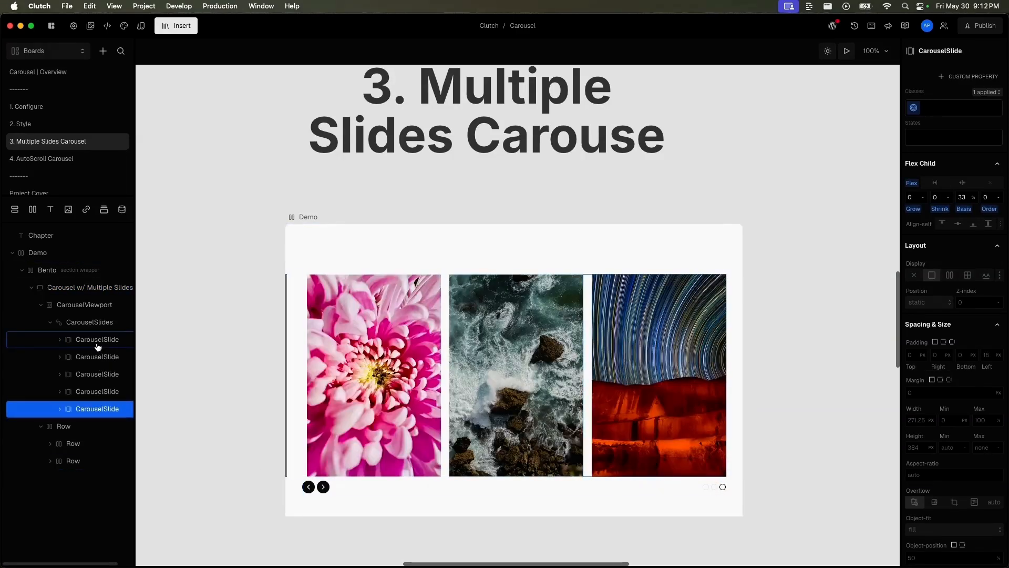
left_click(98, 340)
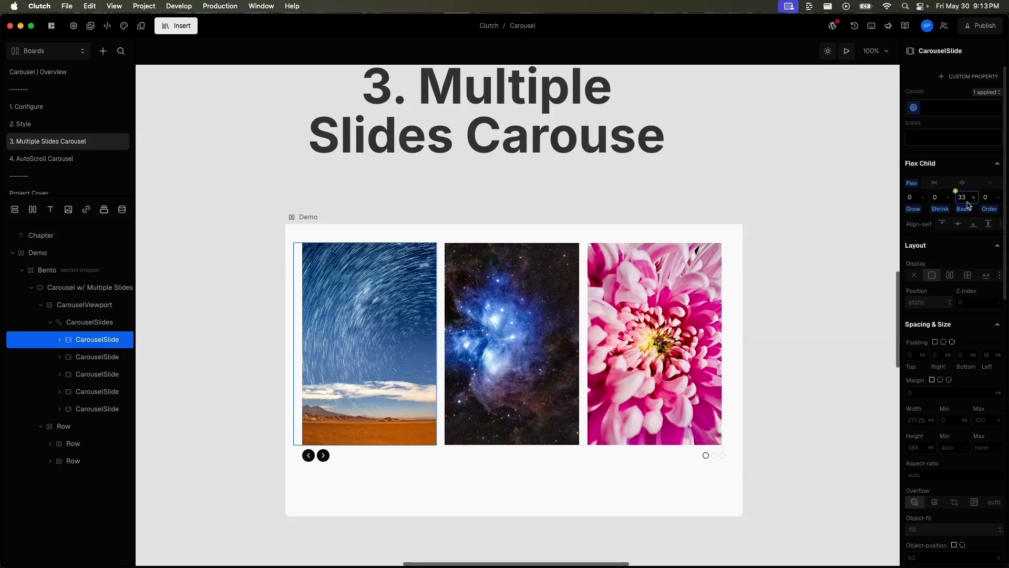
left_click(110, 357)
left_click(110, 374)
left_click(110, 391)
left_click(110, 402)
left_click(110, 344)
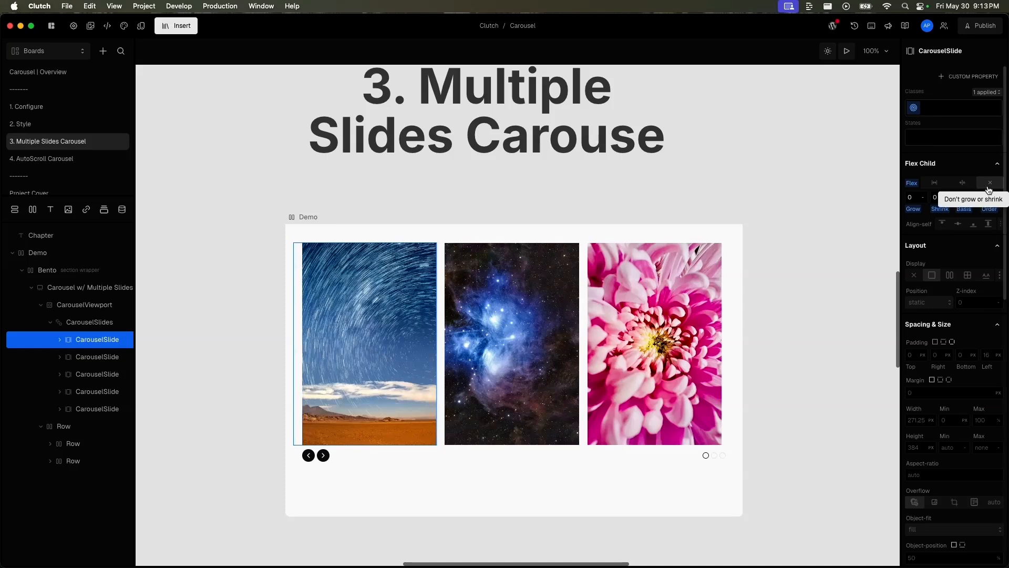
- Set the flex basis of the first and second CarouselSlide to 25%
left_click(962, 200)
type("25")
left_click(532, 306)
left_click(966, 196)
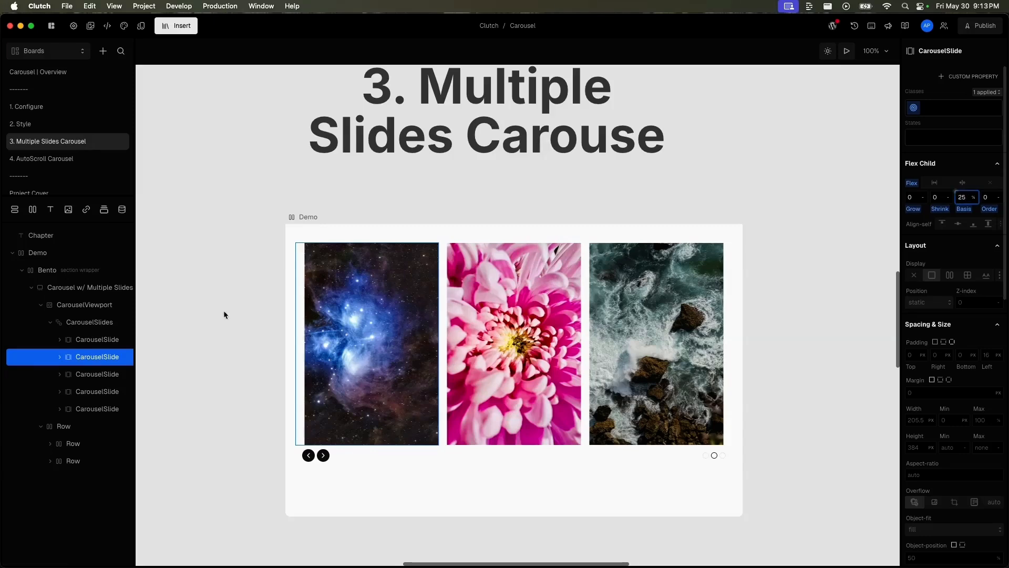
- Set the flex basis of the third, fourth and fifth CarouselSlide to 25%
left_click(119, 374)
left_click(963, 197)
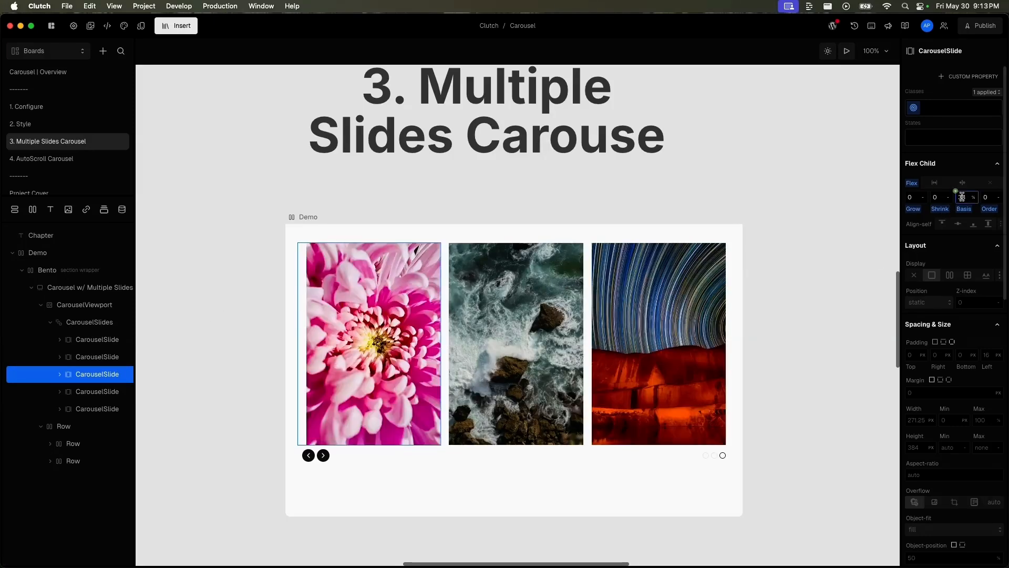
type("25")
left_click(97, 393)
left_click(964, 196)
type("25")
left_click(79, 410)
left_click(963, 196)
type("25")
key("Return")
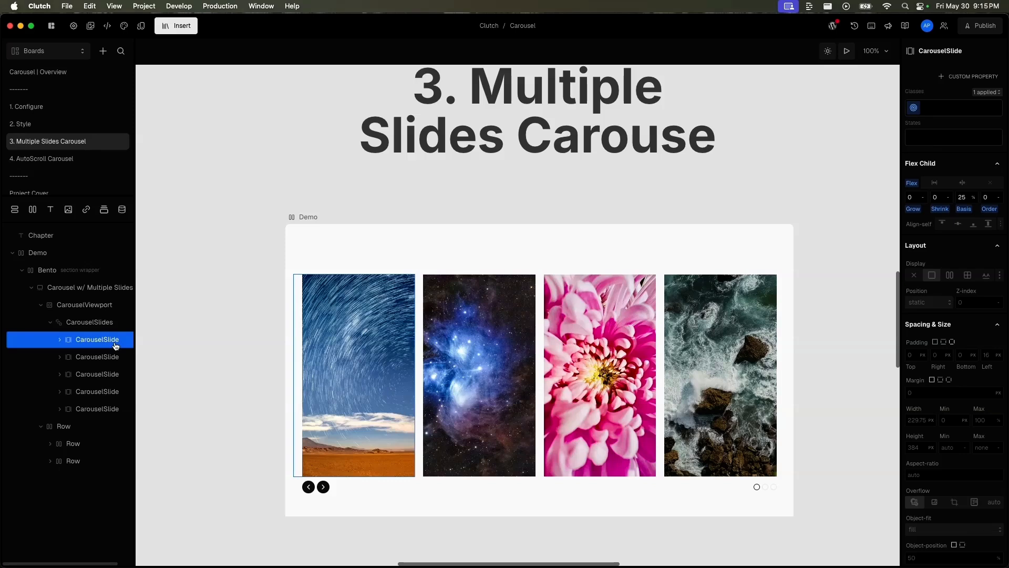
- Convert the first CarouselSlide's instance styles to a class, and replace the second slide's instance styles with the CarouselSlide2 class
left_click(914, 111)
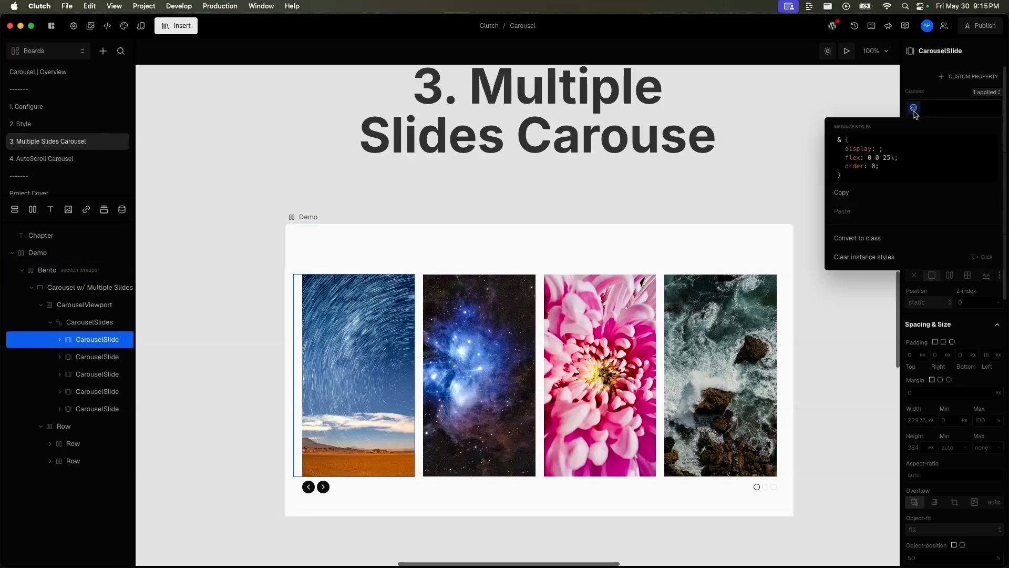
left_click(905, 238)
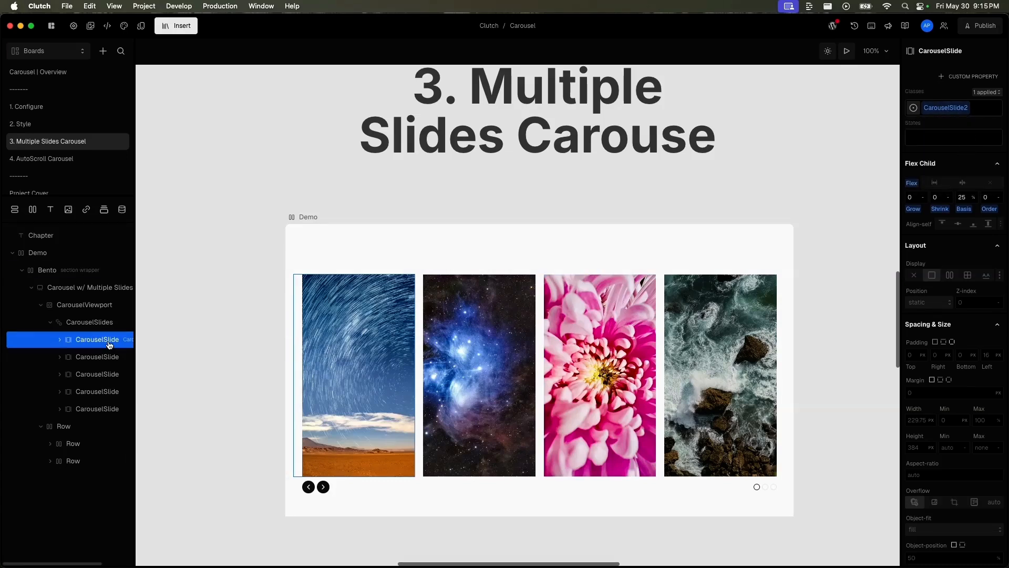
left_click(87, 356)
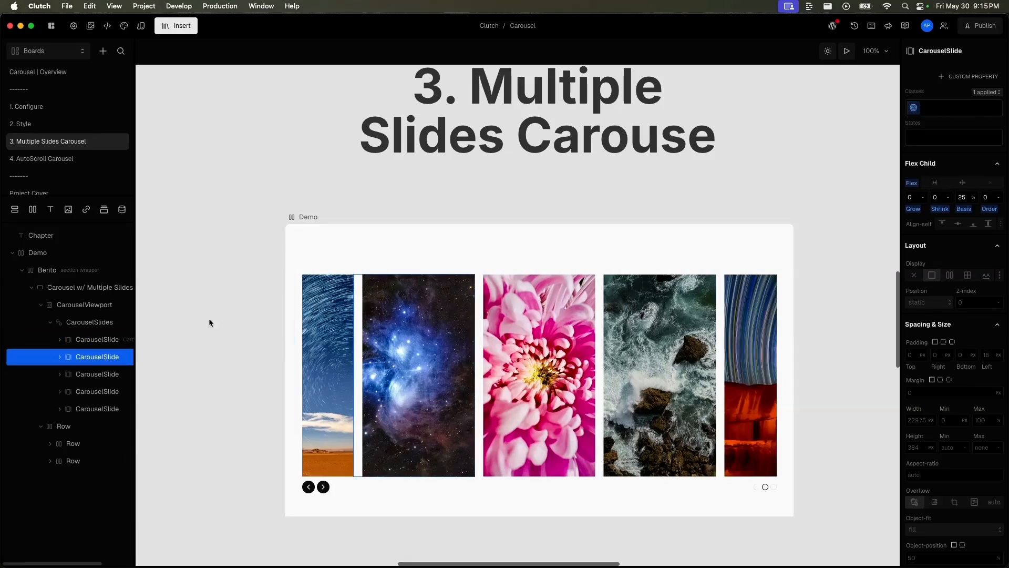
left_click(917, 112)
left_click(941, 111)
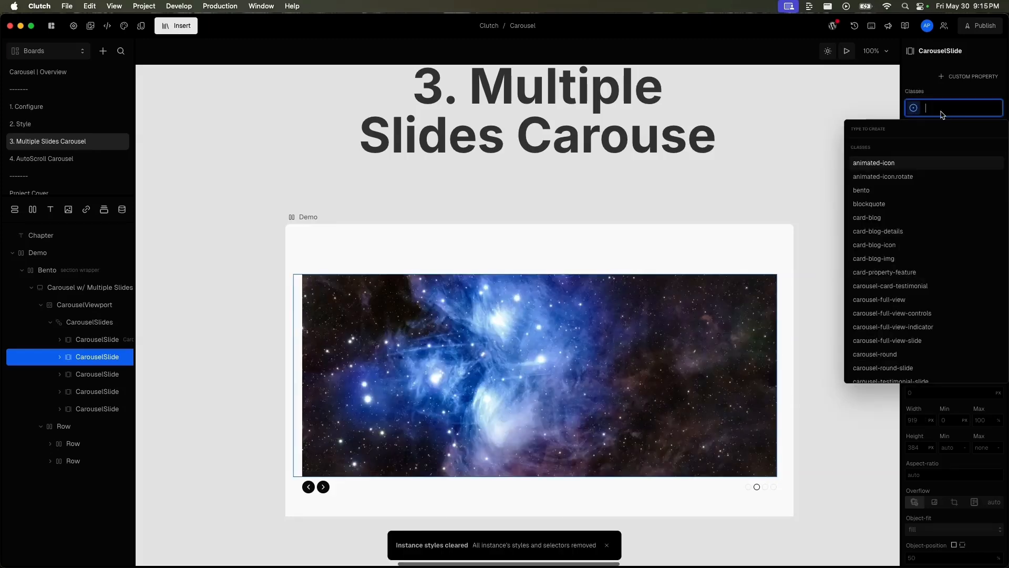
type("car")
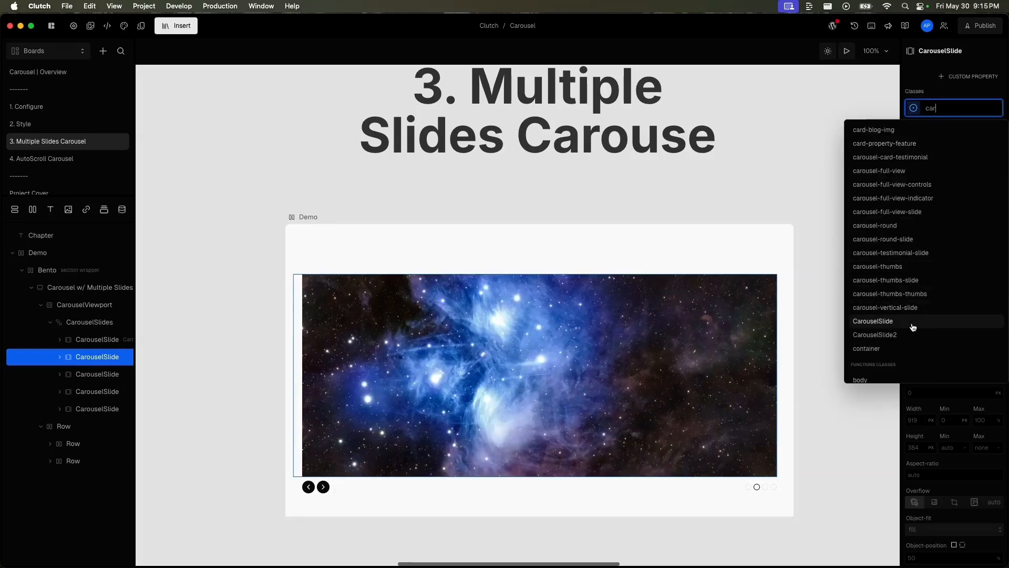
left_click(914, 334)
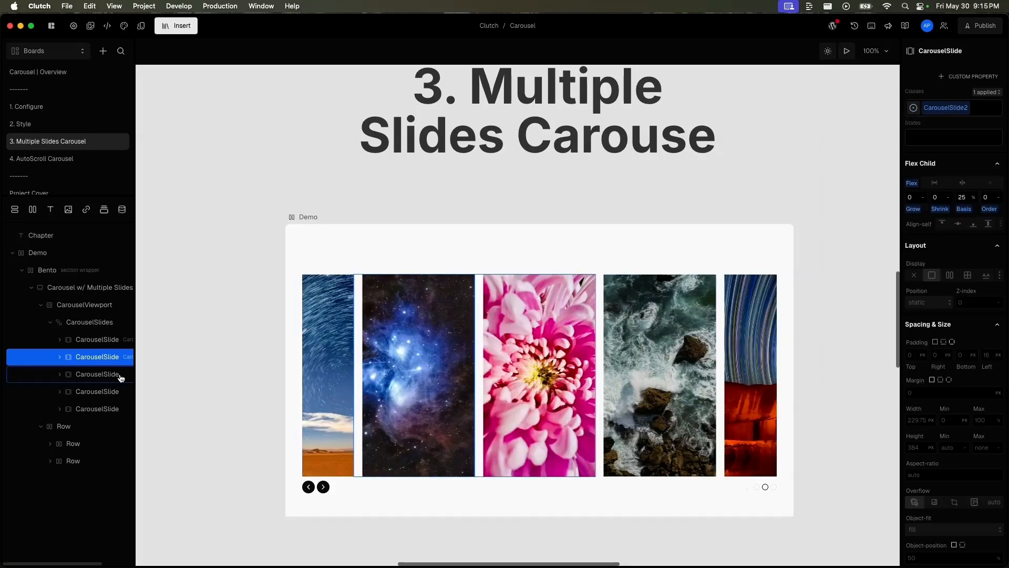
- Clear the third CarouselSlide's instance styles and apply the CarouselSlide2 class to it
left_click(120, 378)
left_click(914, 110)
left_click(937, 109)
type("car")
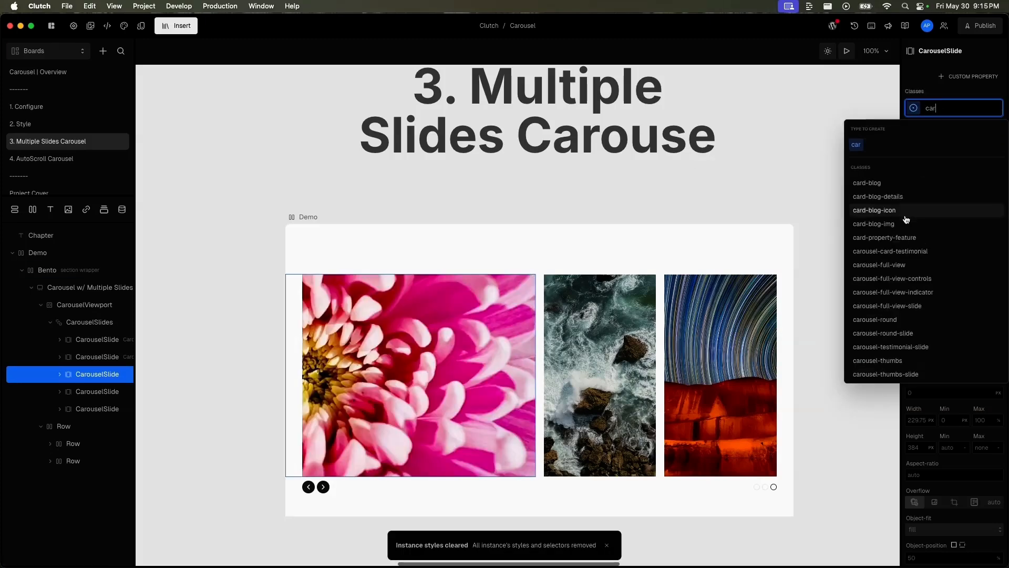
type("ou")
left_click(914, 349)
- Clear the instance styles of the fourth and fifth CarouselSlide and apply the CarouselSlide2 class to both
double_click(115, 392)
left_click(914, 108)
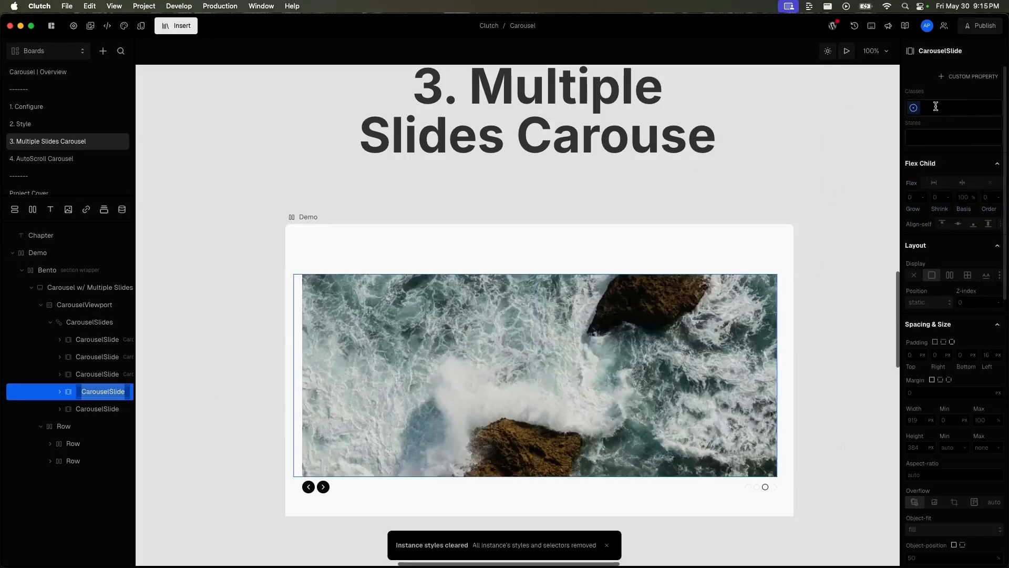
left_click(935, 107)
type("car")
left_click(897, 344)
left_click(117, 409)
left_click(914, 109)
left_click(933, 111)
type("car")
left_click(905, 346)
- Set the flex basis of the shared CarouselSlide2 class to 33% through the first slide
left_click(110, 340)
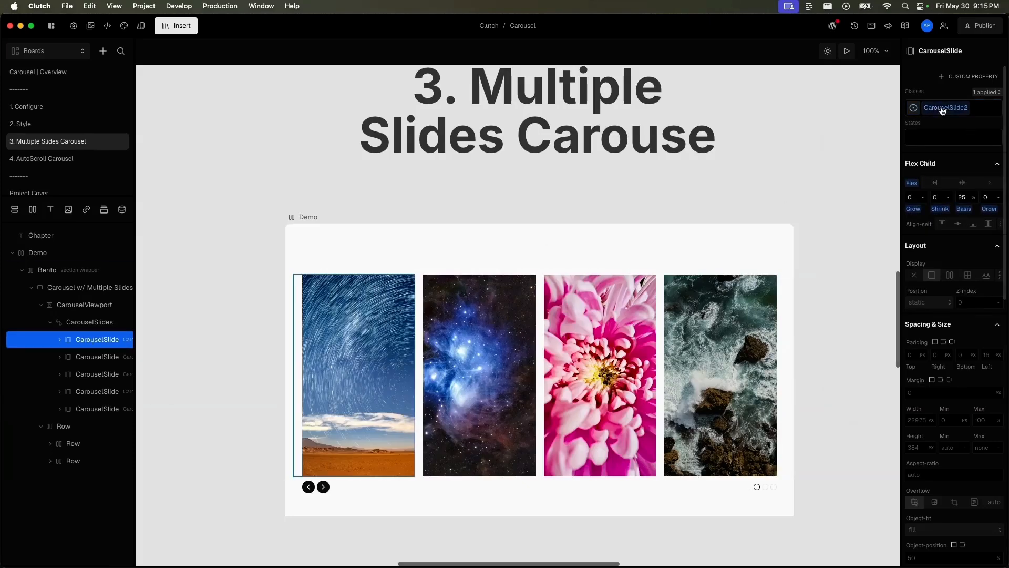
mouse_move(943, 110)
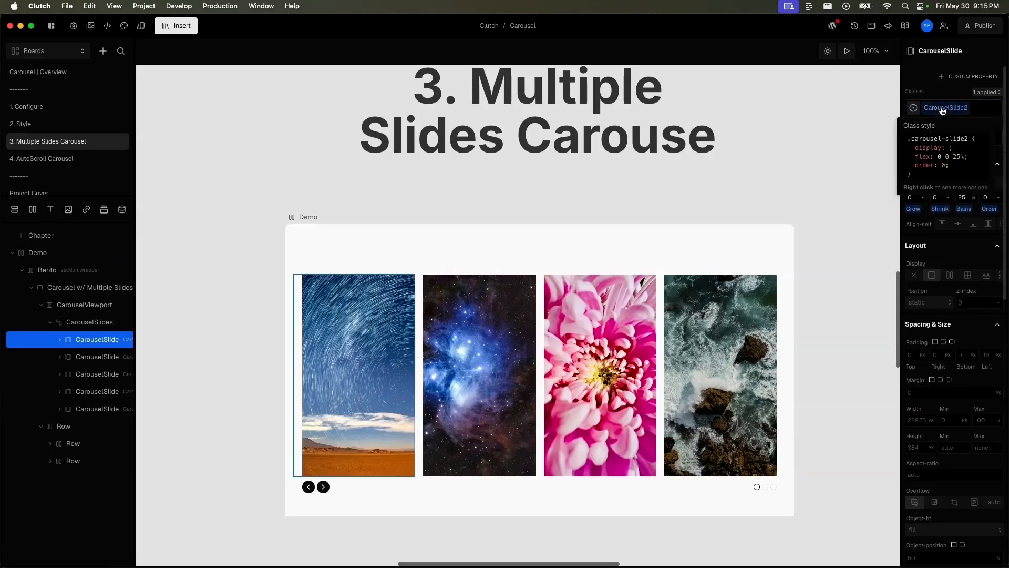
left_click(963, 197)
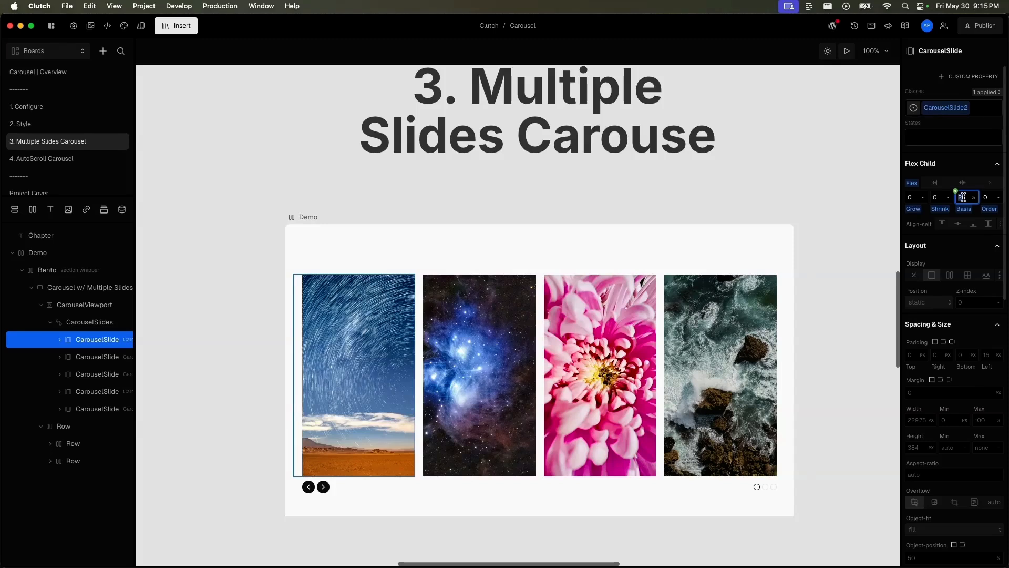
type("33")
key("Return")
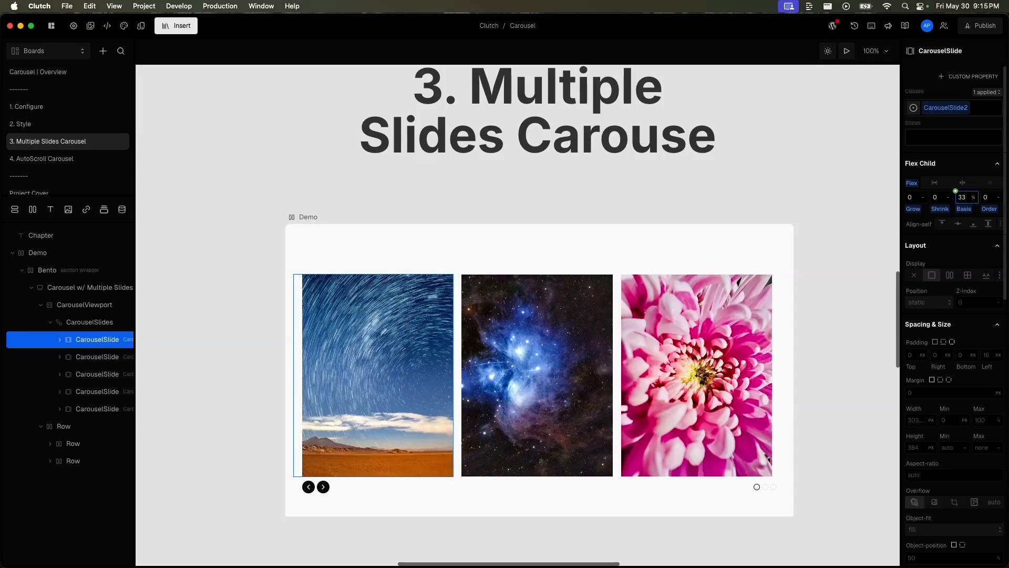
- Change the CarouselSlide2 class's flex basis to 25%
left_click(963, 198)
type("25")
key("Return")
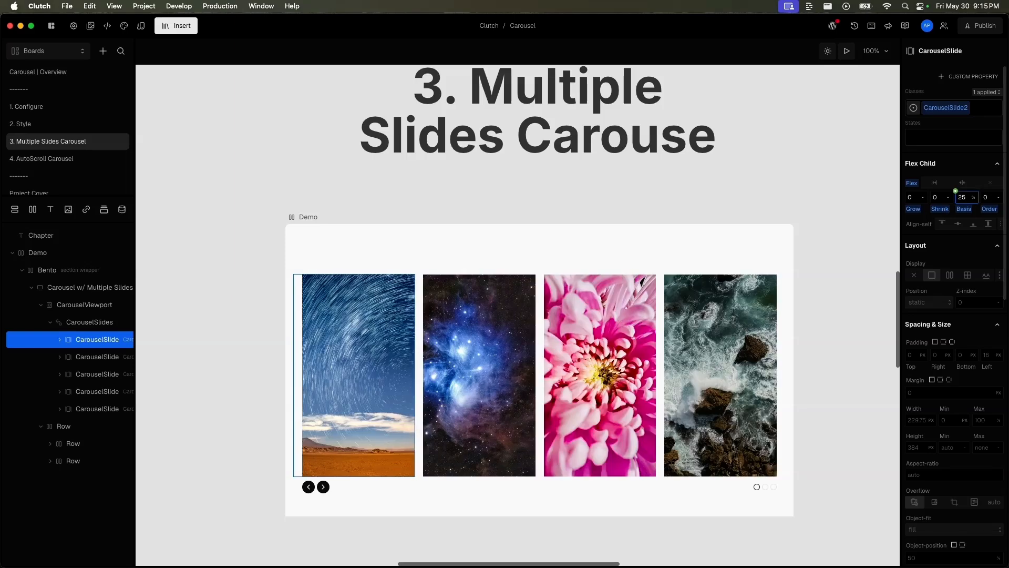
- Set the CarouselSlide2 class's flex basis to 33% and briefly preview the carousel
left_click(966, 198)
type("0")
left_click(846, 226)
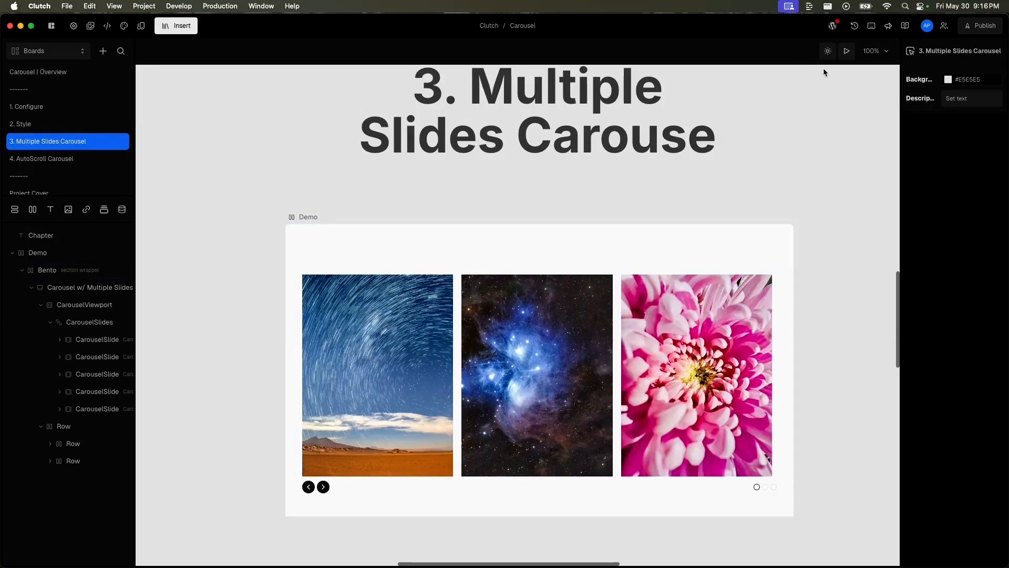
left_click(847, 53)
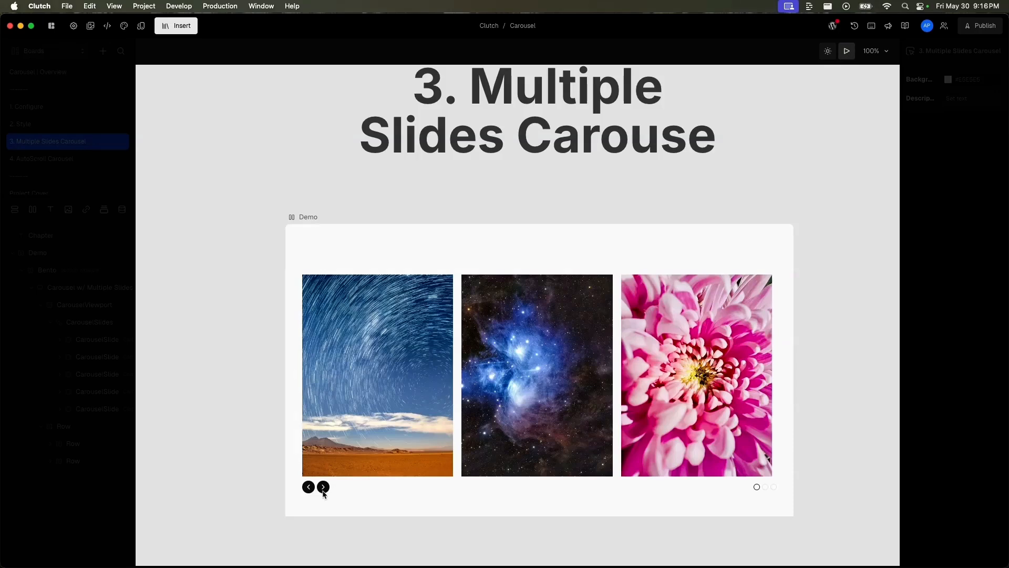
key("Escape")
- Select the first CarouselSlide again and set its CarouselSlide2 class to a 25% flex basis
left_click(94, 339)
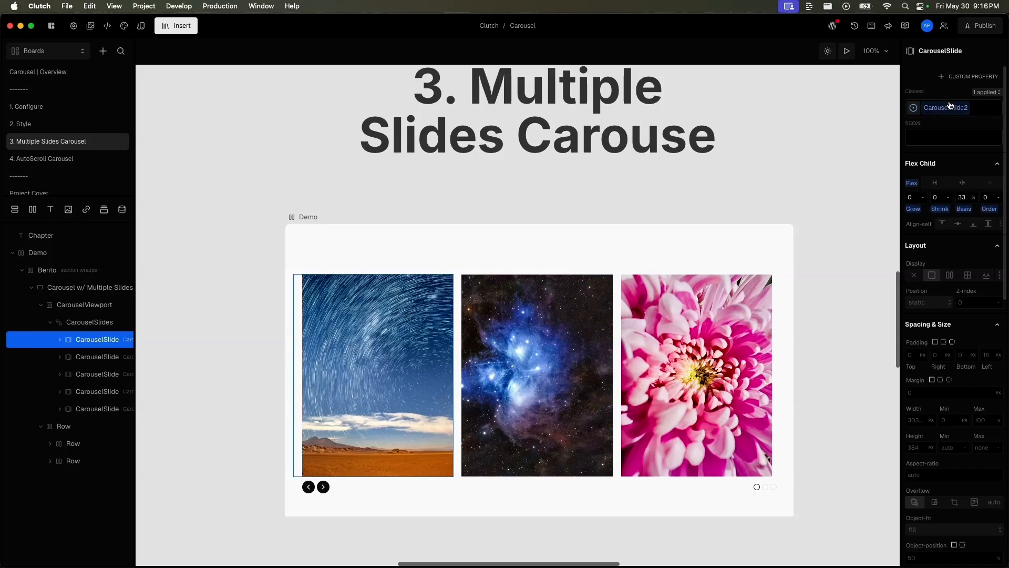
left_click(963, 197)
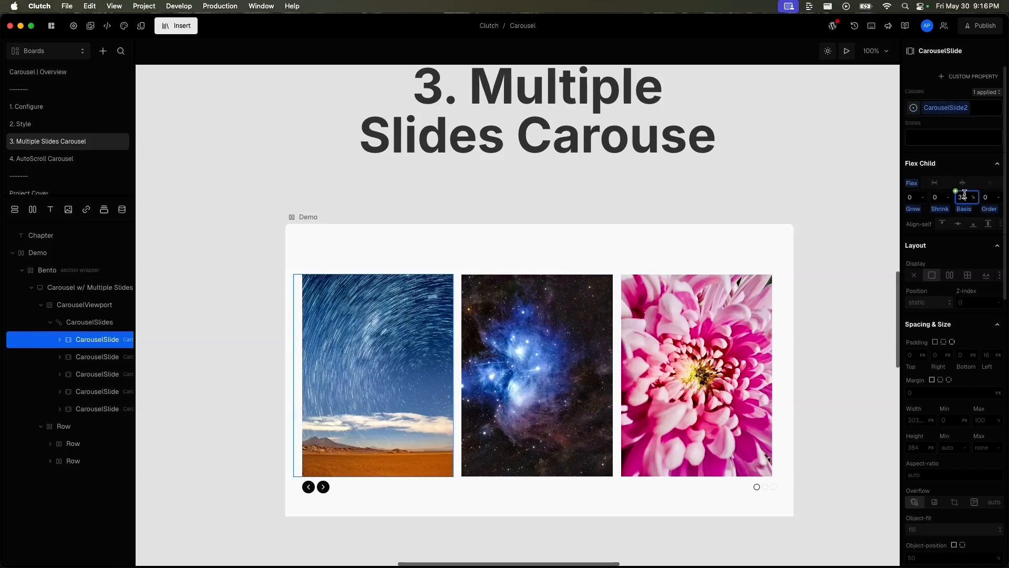
type("25")
key("Return")
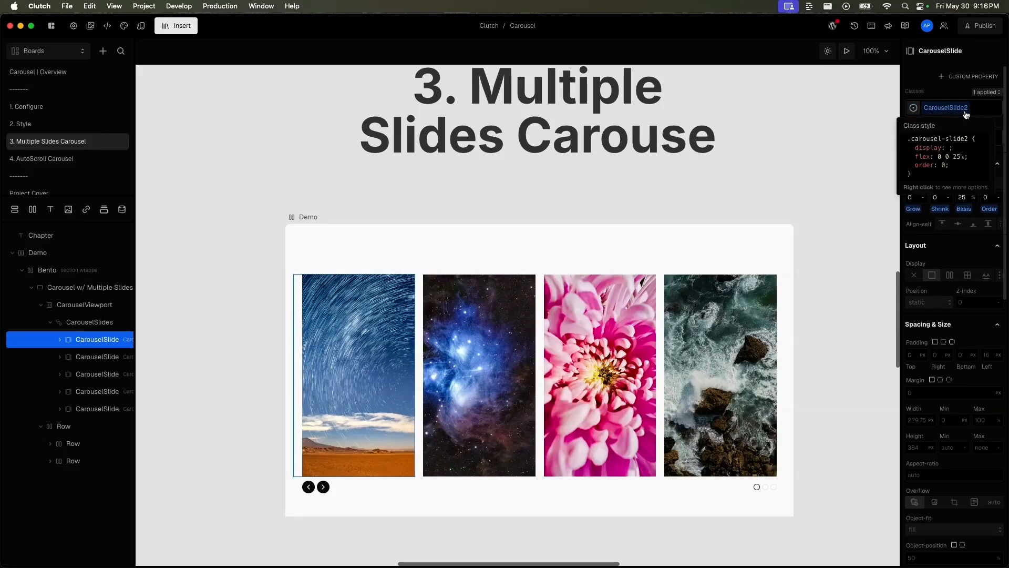
- Return the flex basis of the CarouselSlide2 class to 33%
left_click(965, 199)
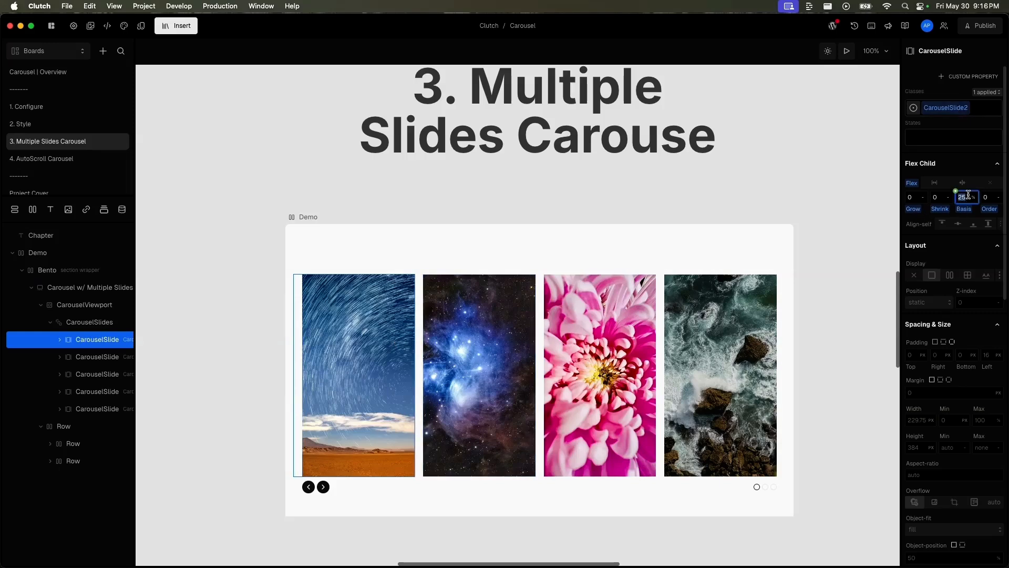
type("33")
key("Return")
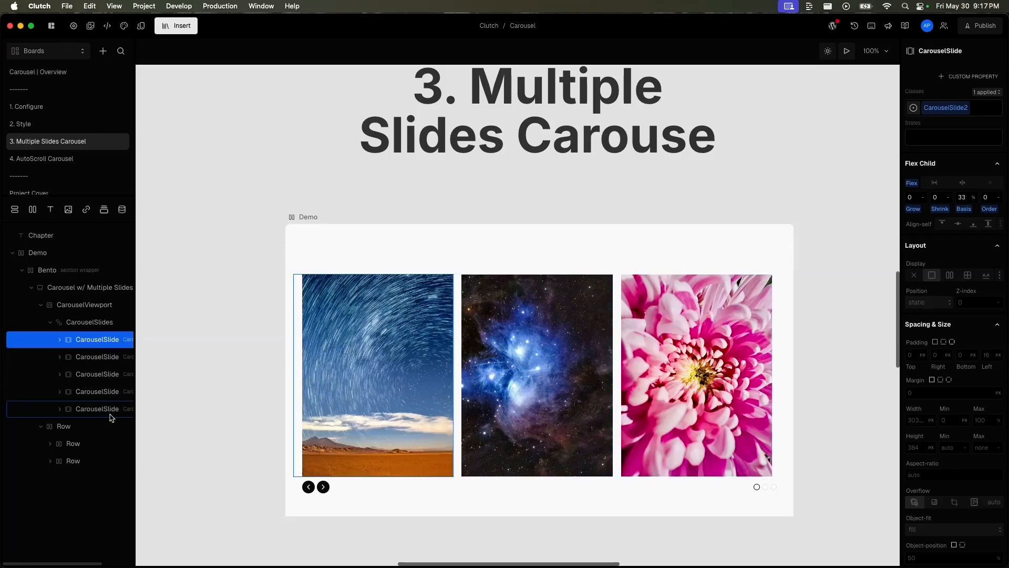
- Set the CarouselSlide2 class's flex basis to 20% so that five slides fit side by side
left_click(964, 198)
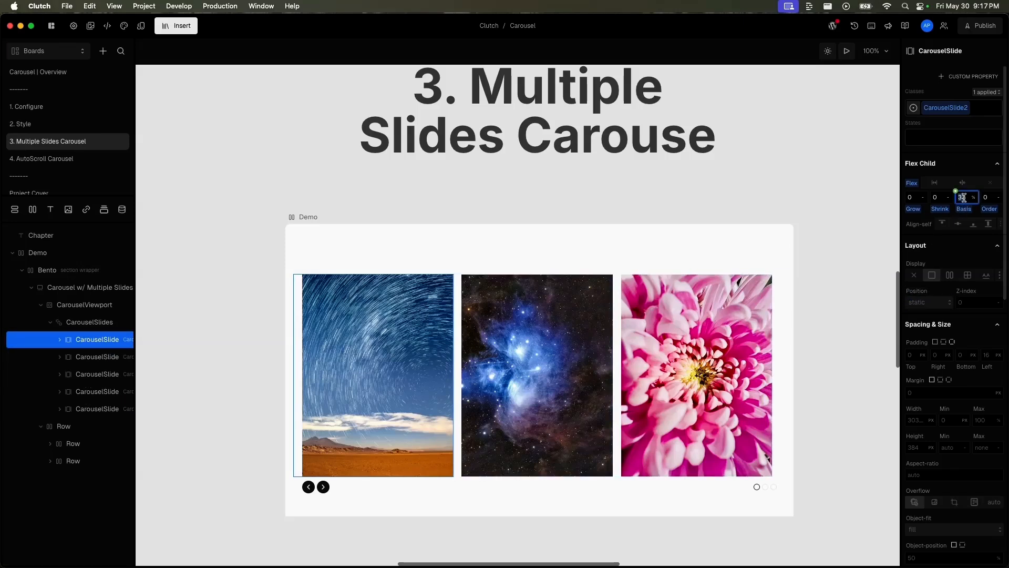
type("20")
left_click(938, 253)
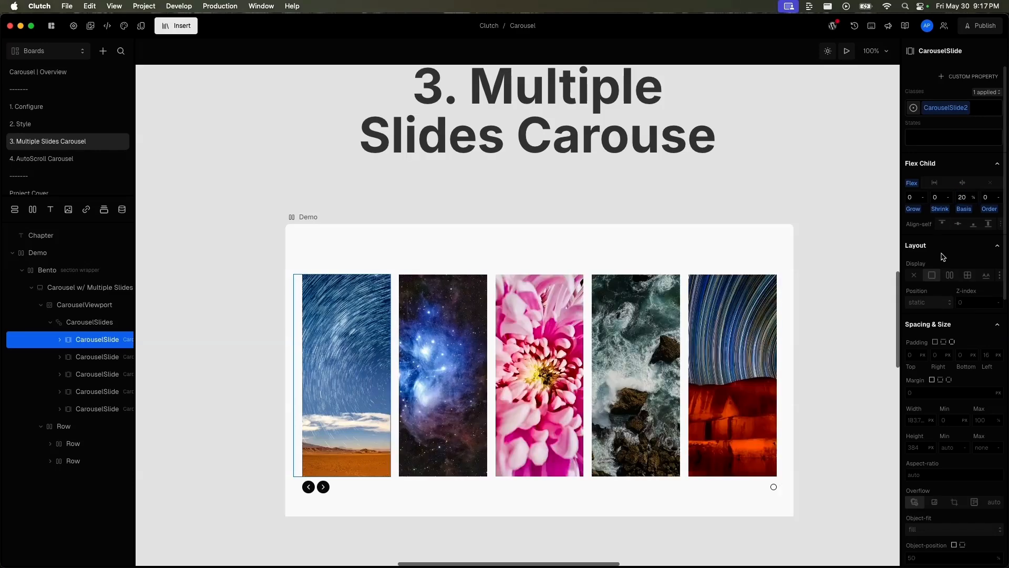